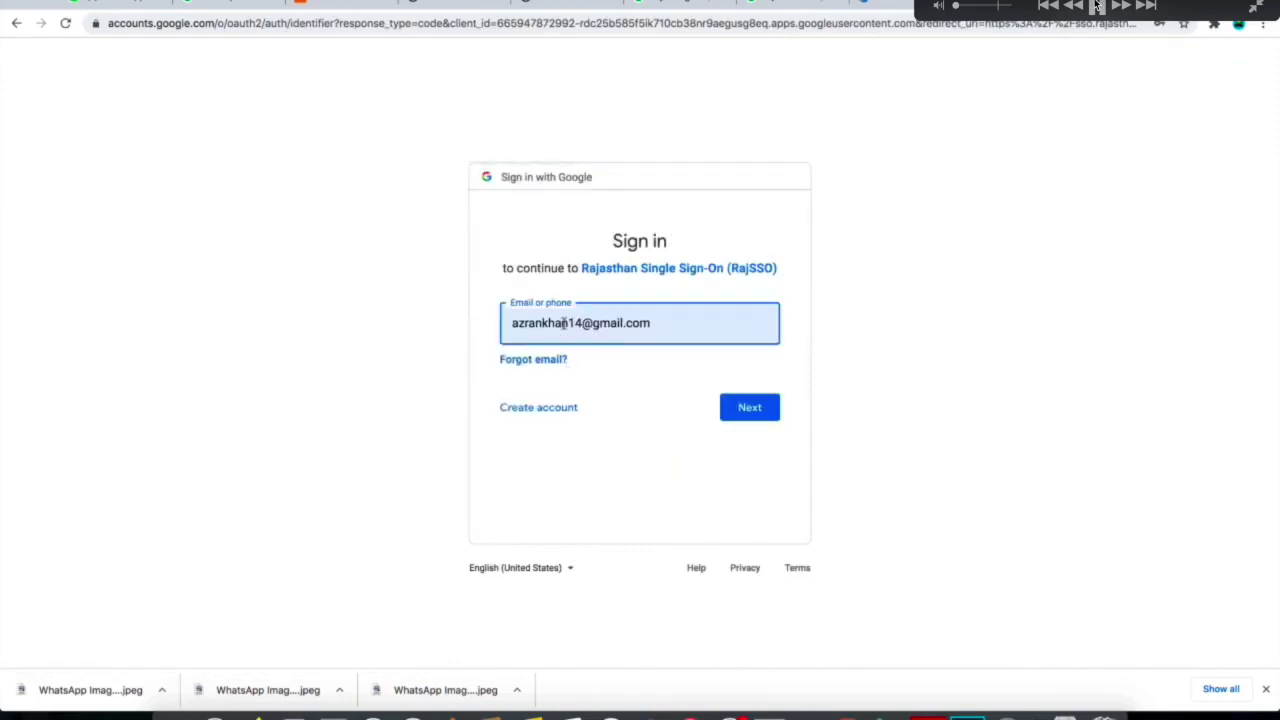
Try to sign in to Rajasthan Single Sign-On with a Google account, entering its e-mail and account password
left_click(565, 323)
left_click(583, 453)
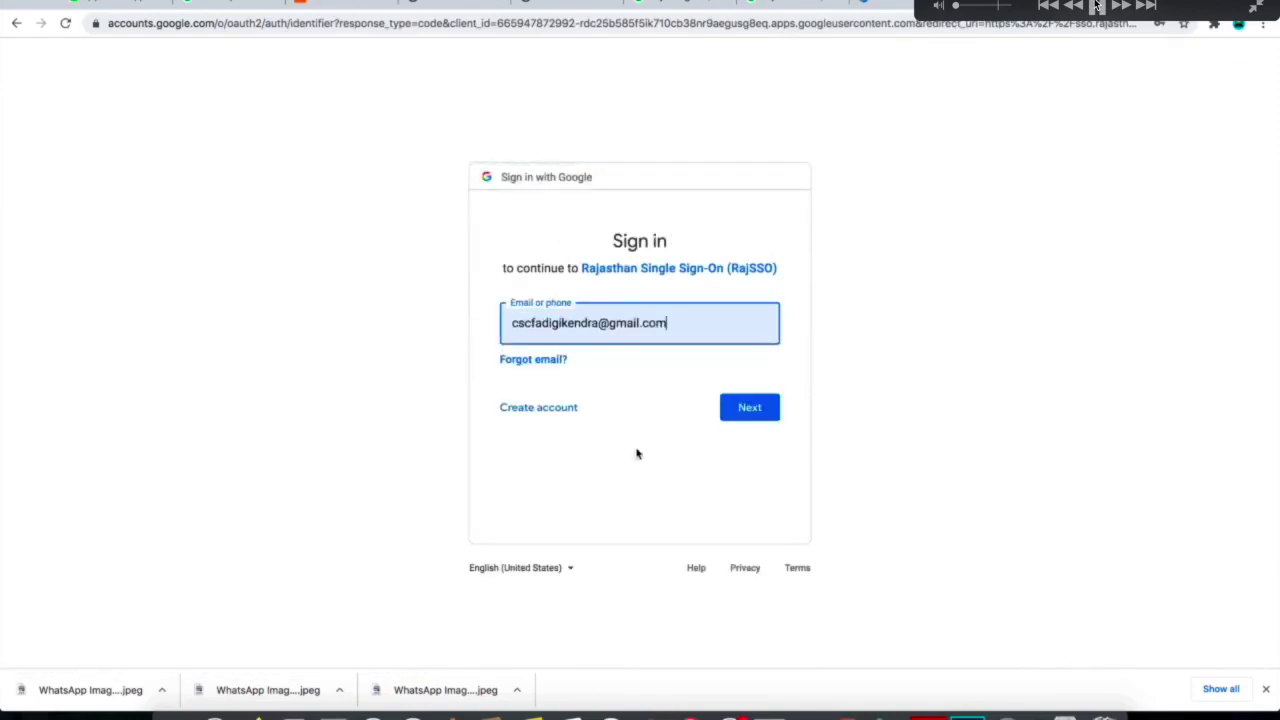
left_click(755, 417)
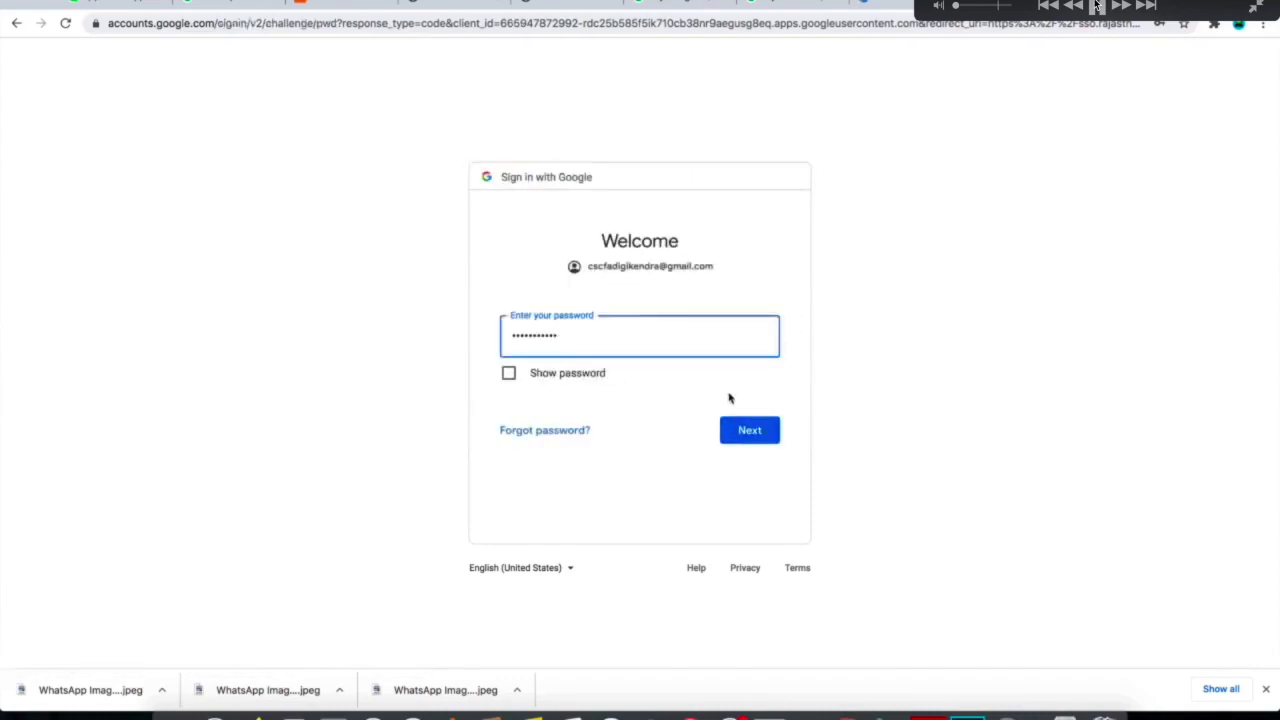
left_click(745, 430)
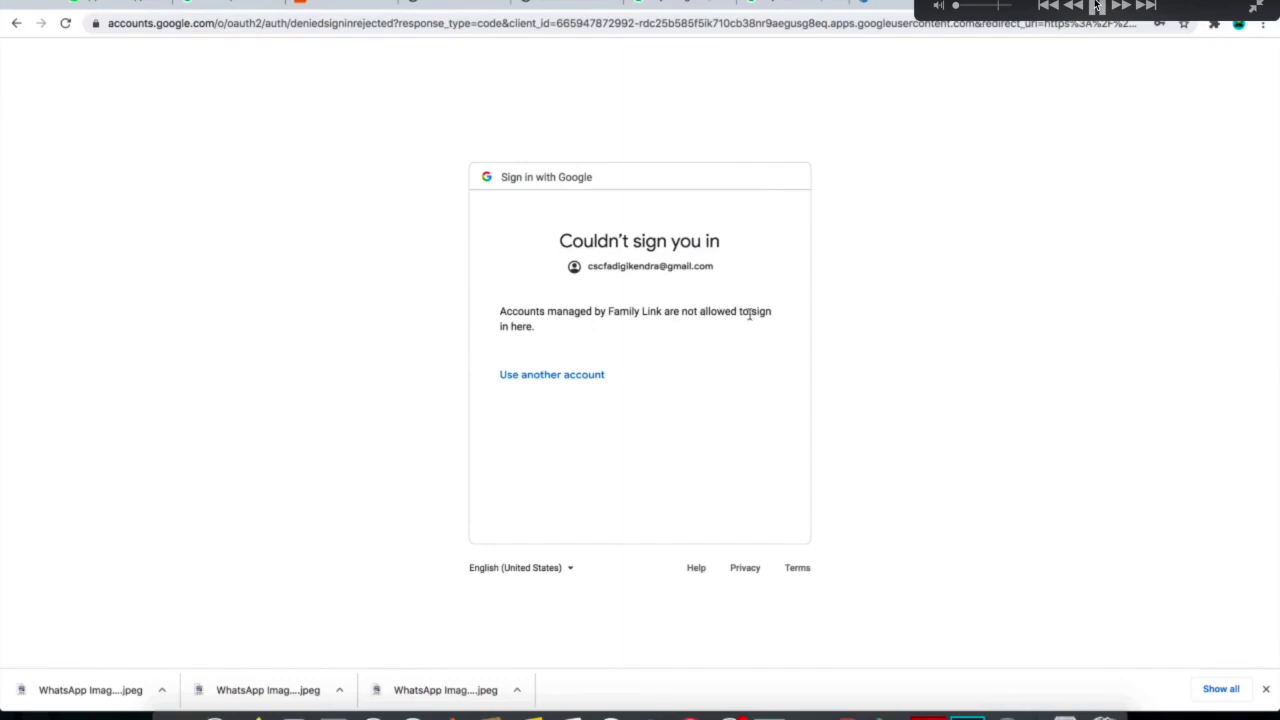
Sign in with another Google account, entering its e-mail and account password, and acknowledge the SSO registration alert
left_click(571, 377)
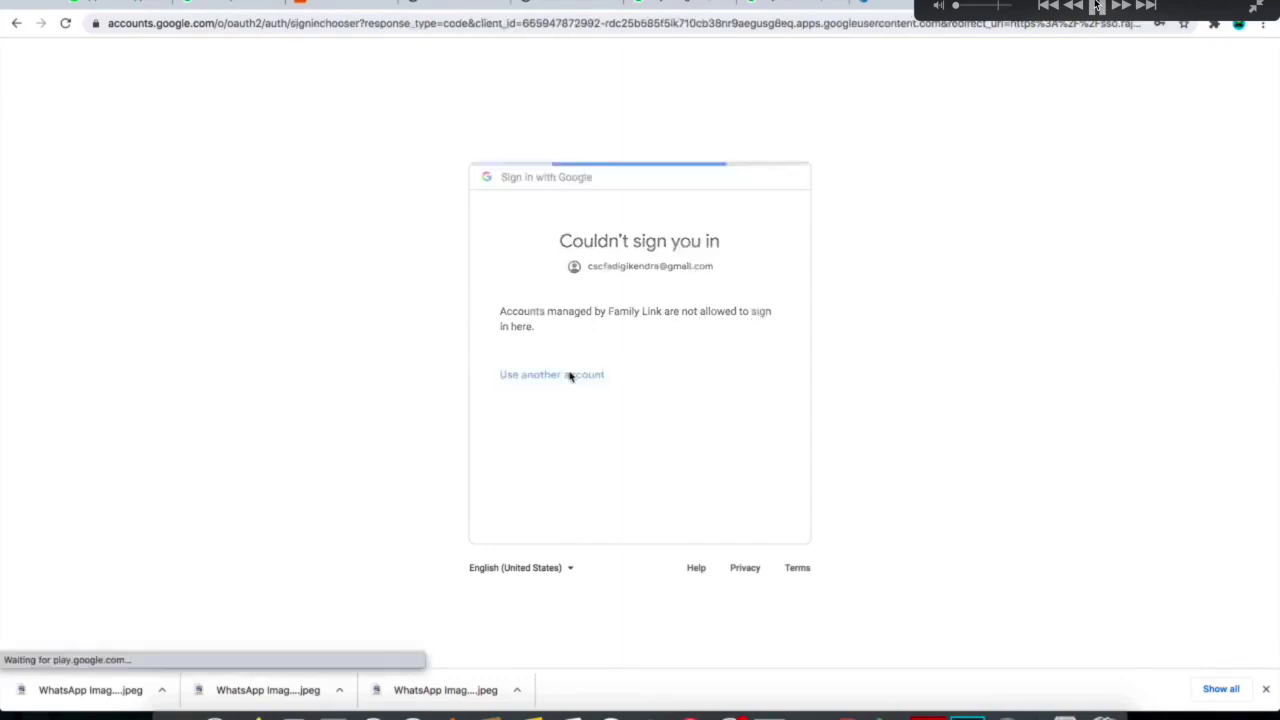
left_click(570, 340)
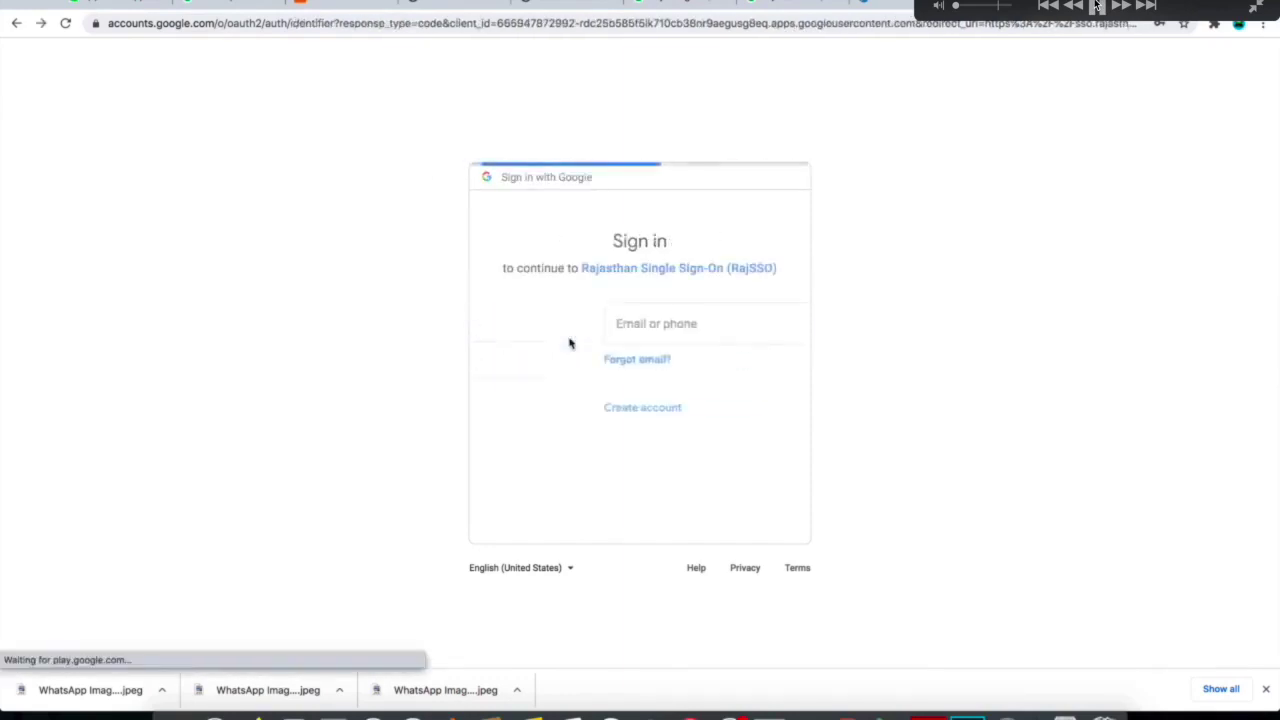
key("ctrl+v")
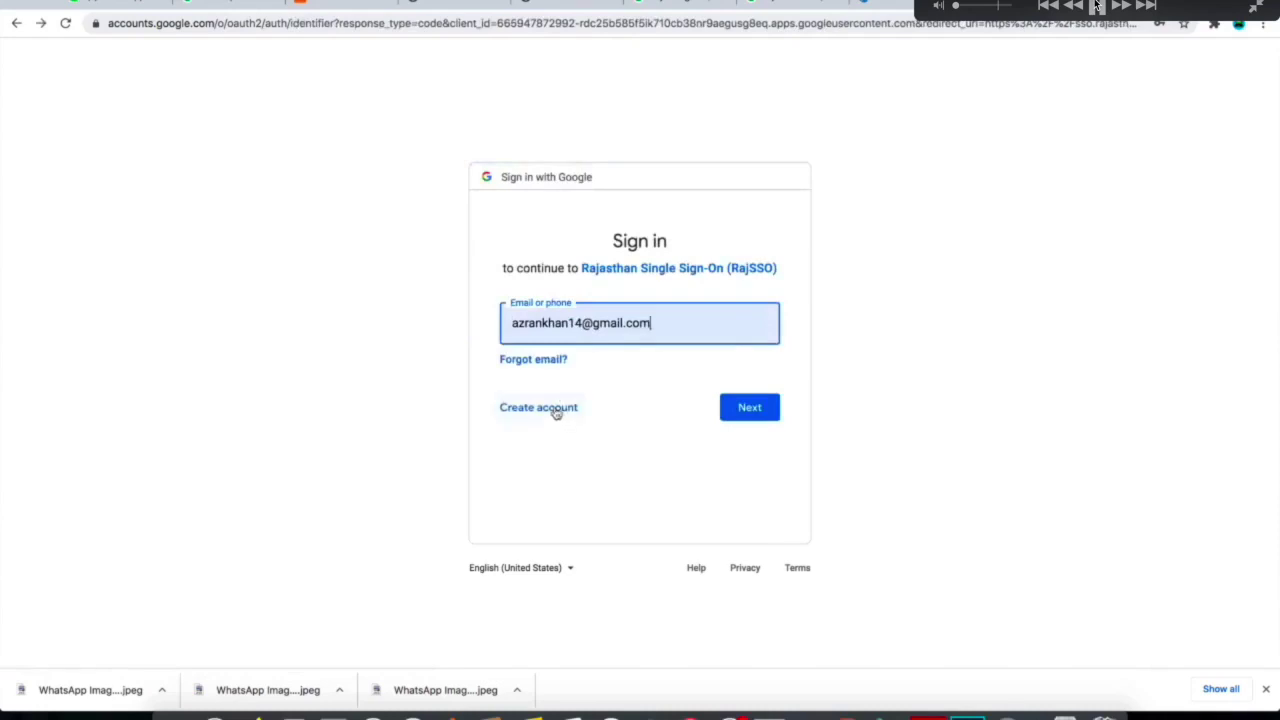
left_click(767, 420)
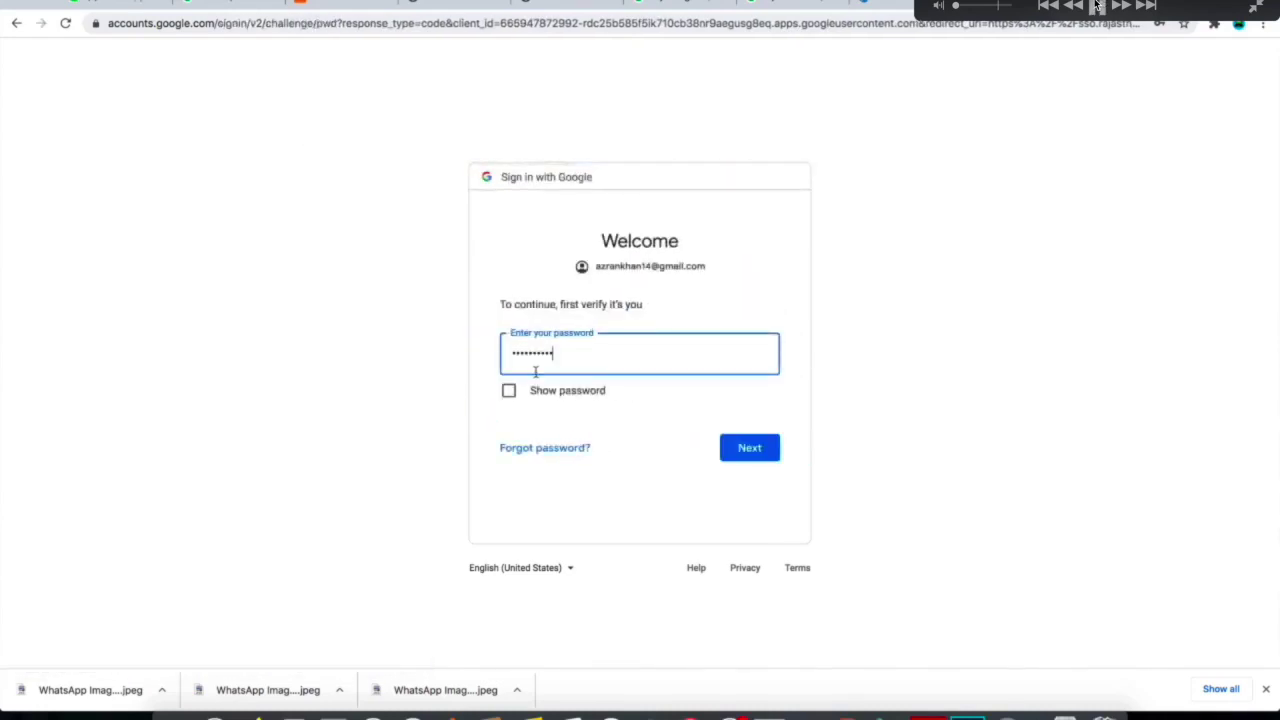
left_click(754, 460)
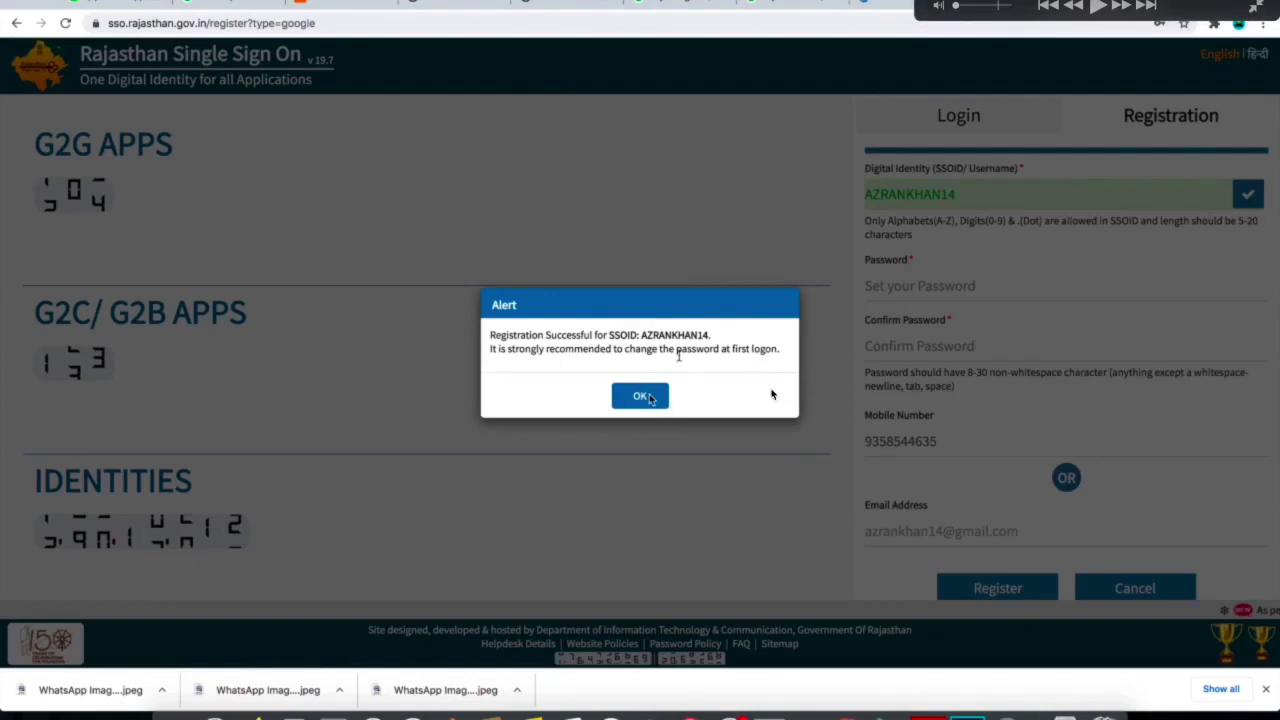
left_click(646, 397)
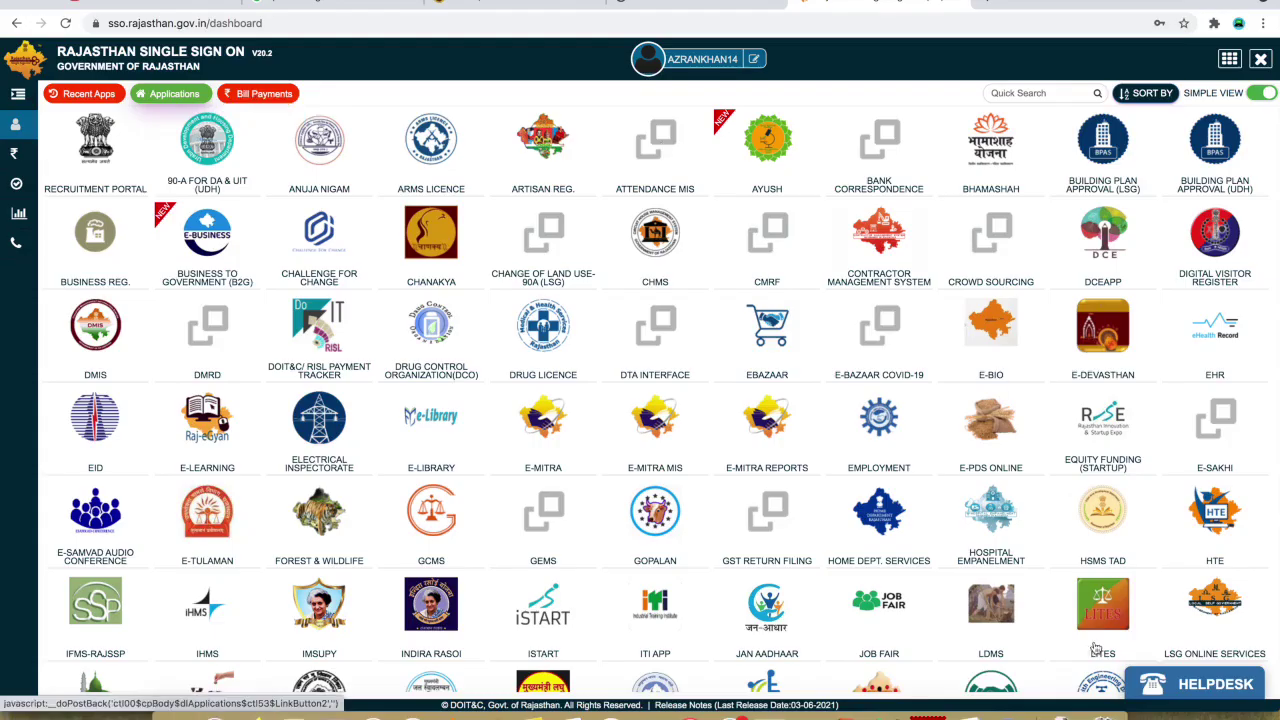
Search the SSO applications for "port" and open the Recruitment Portal
scroll(763, 485, "down", 10)
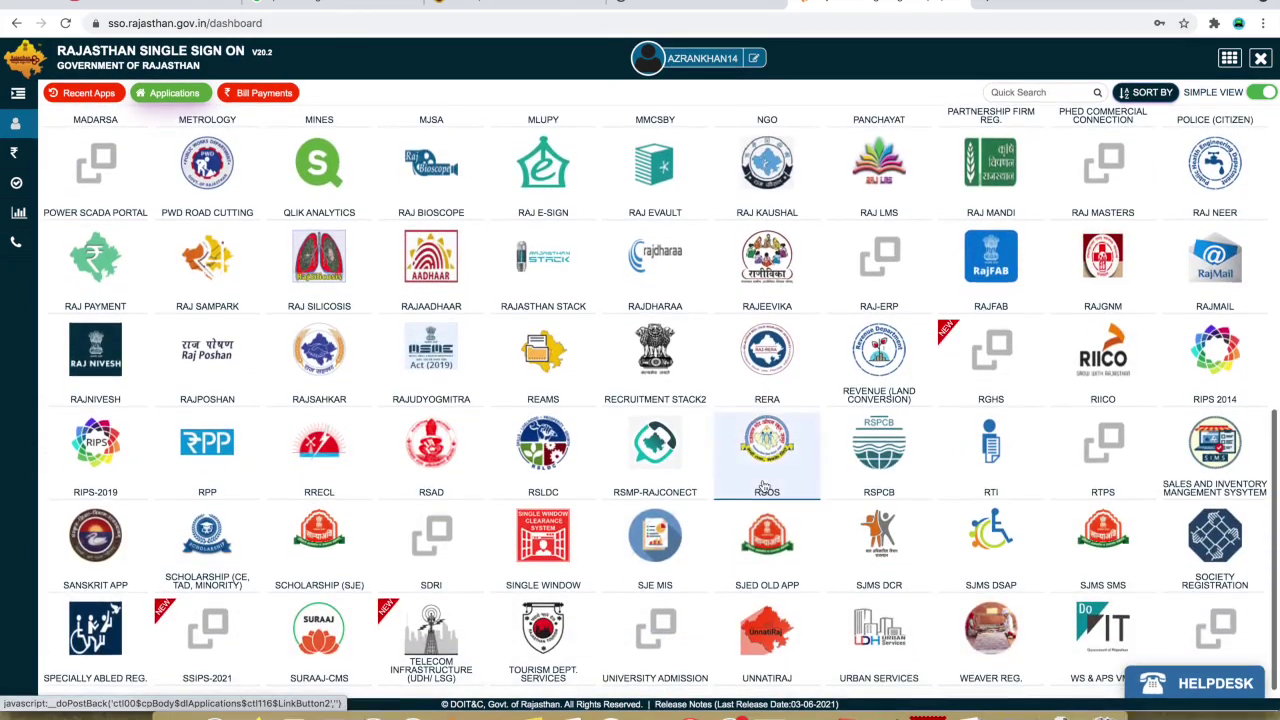
scroll(763, 485, "up", 8)
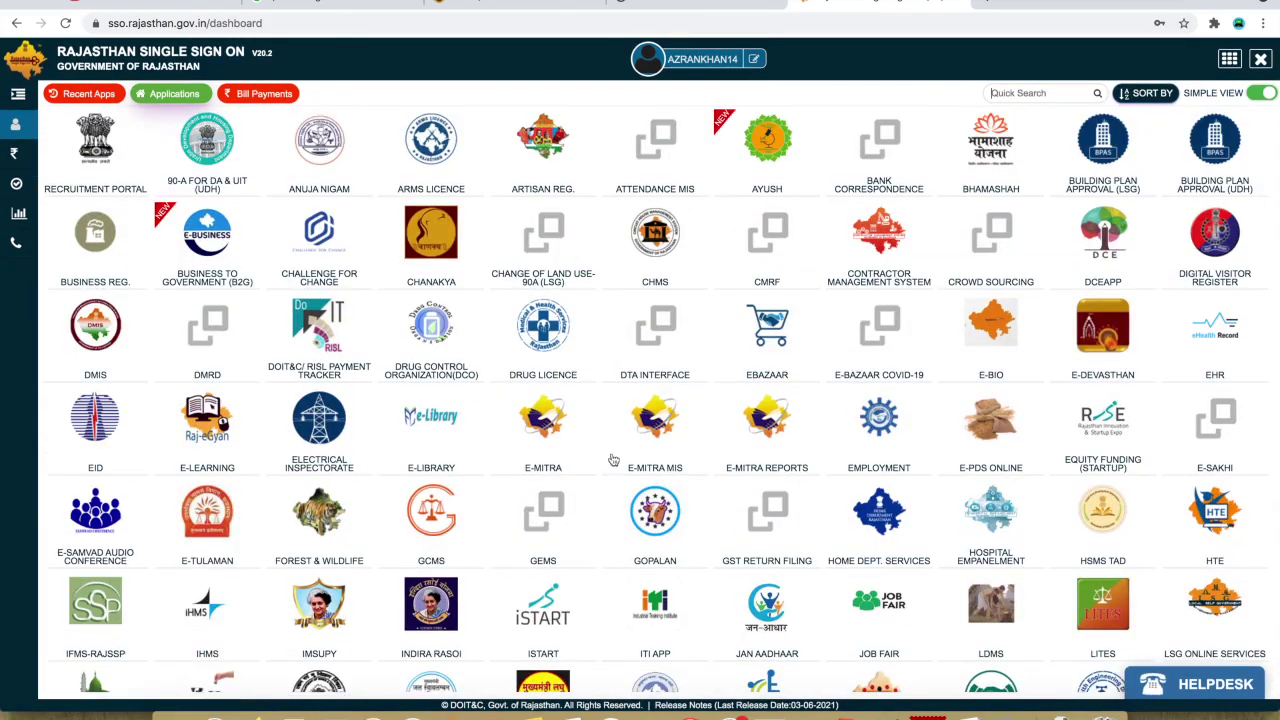
scroll(600, 474, "down", 3)
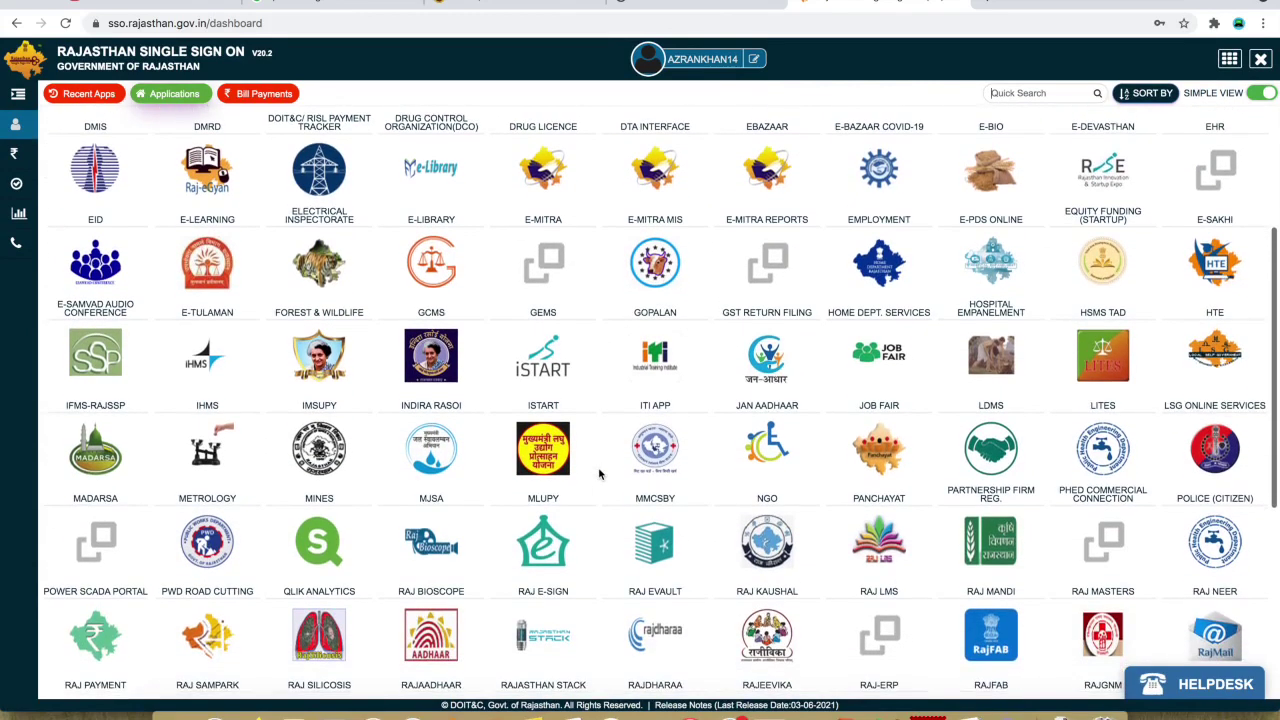
scroll(600, 474, "up", 3)
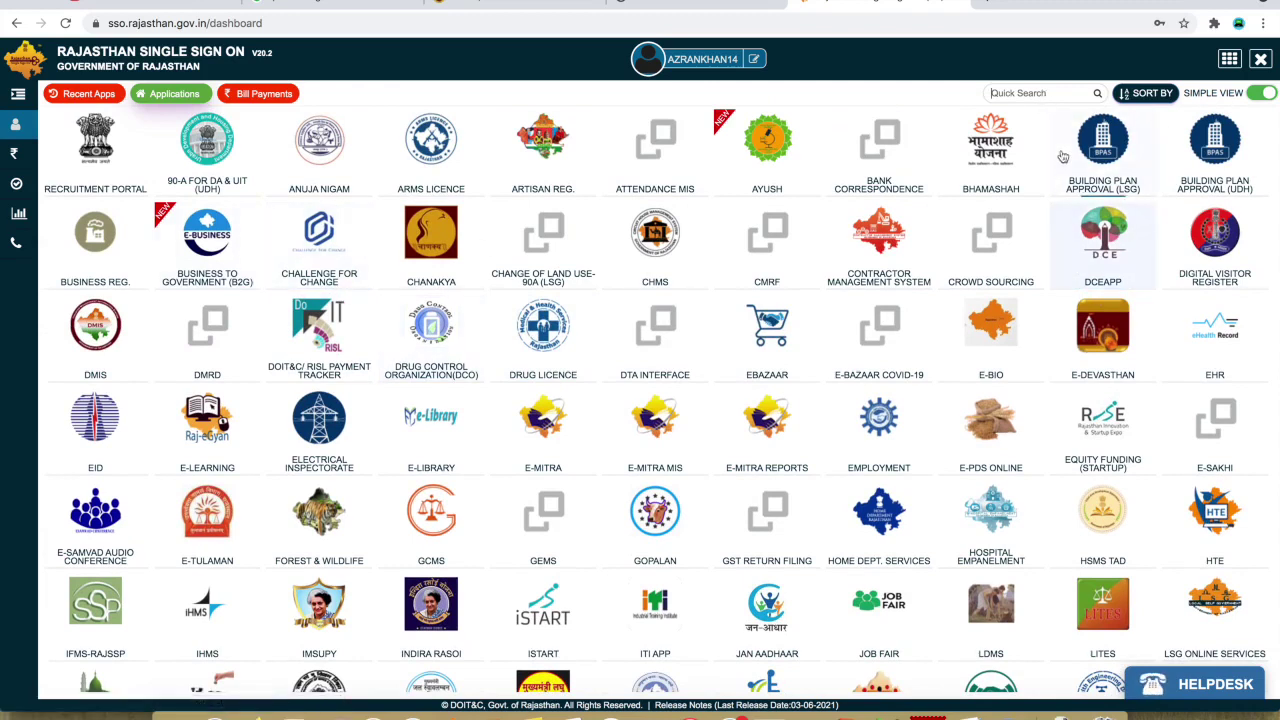
left_click(1029, 93)
type("port")
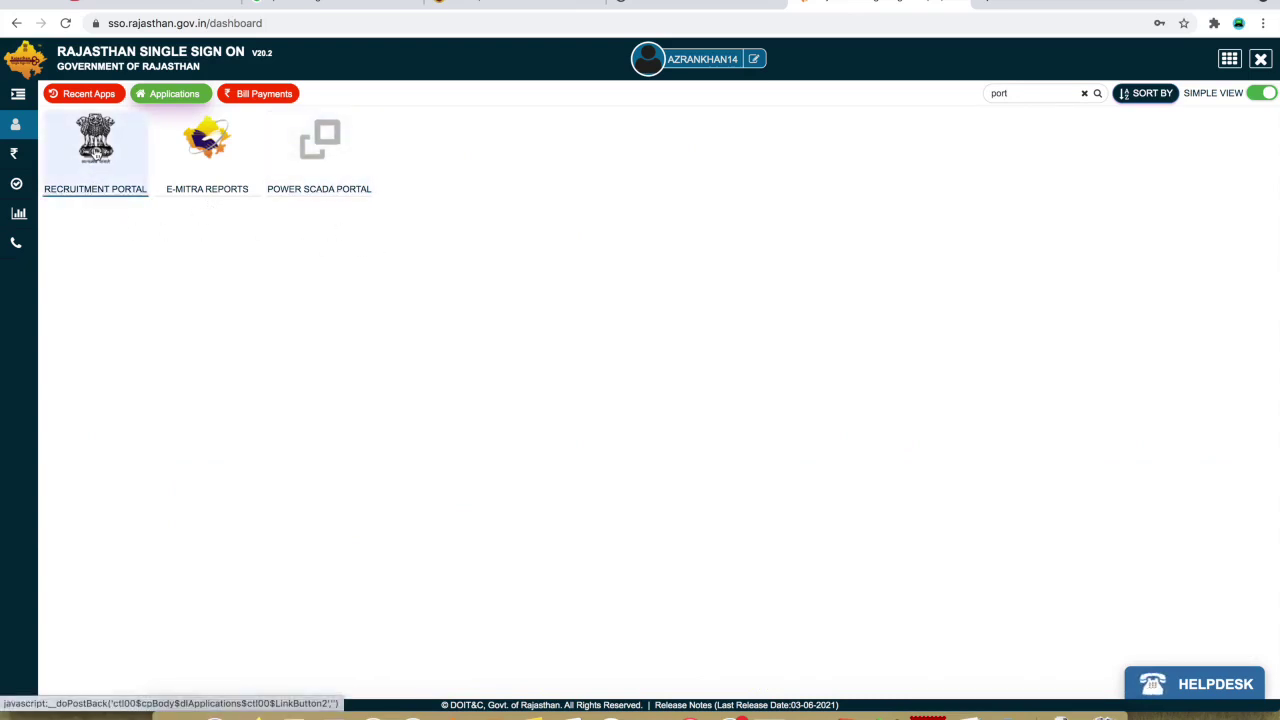
left_click(95, 150)
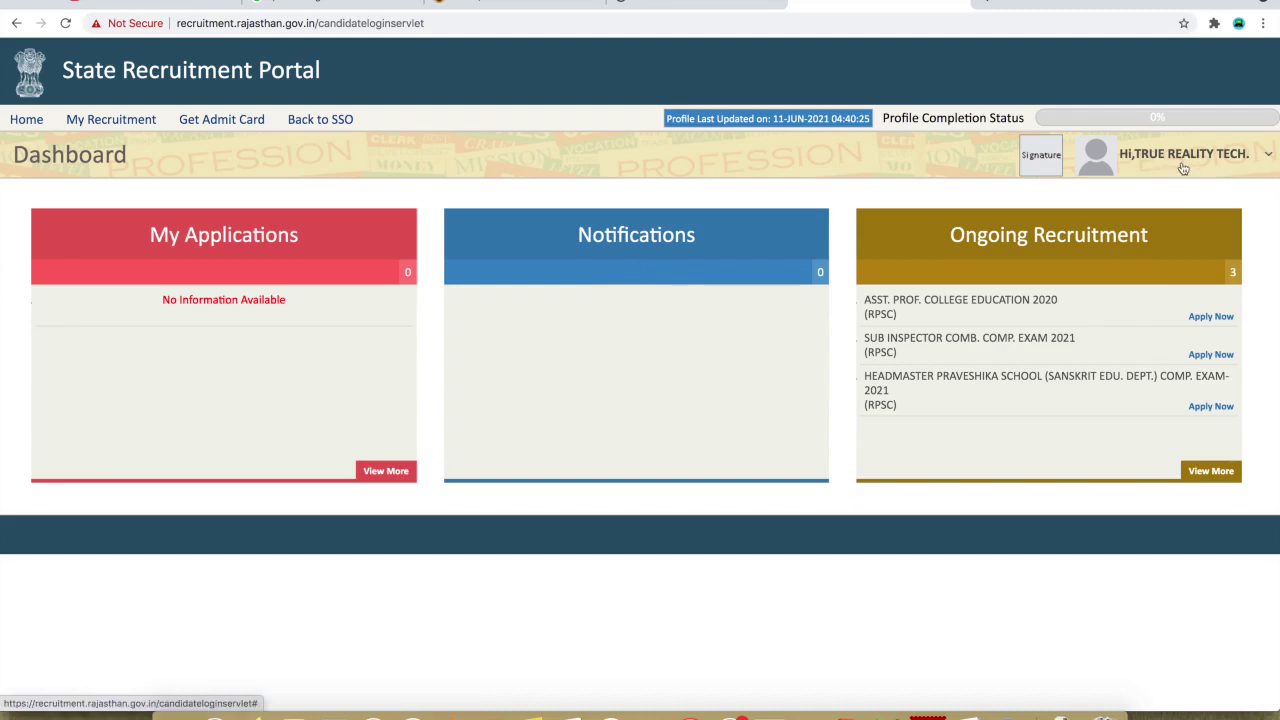
Open the Headmaster Praveshika School application form and look over its Basic Details fields
left_click(1240, 162)
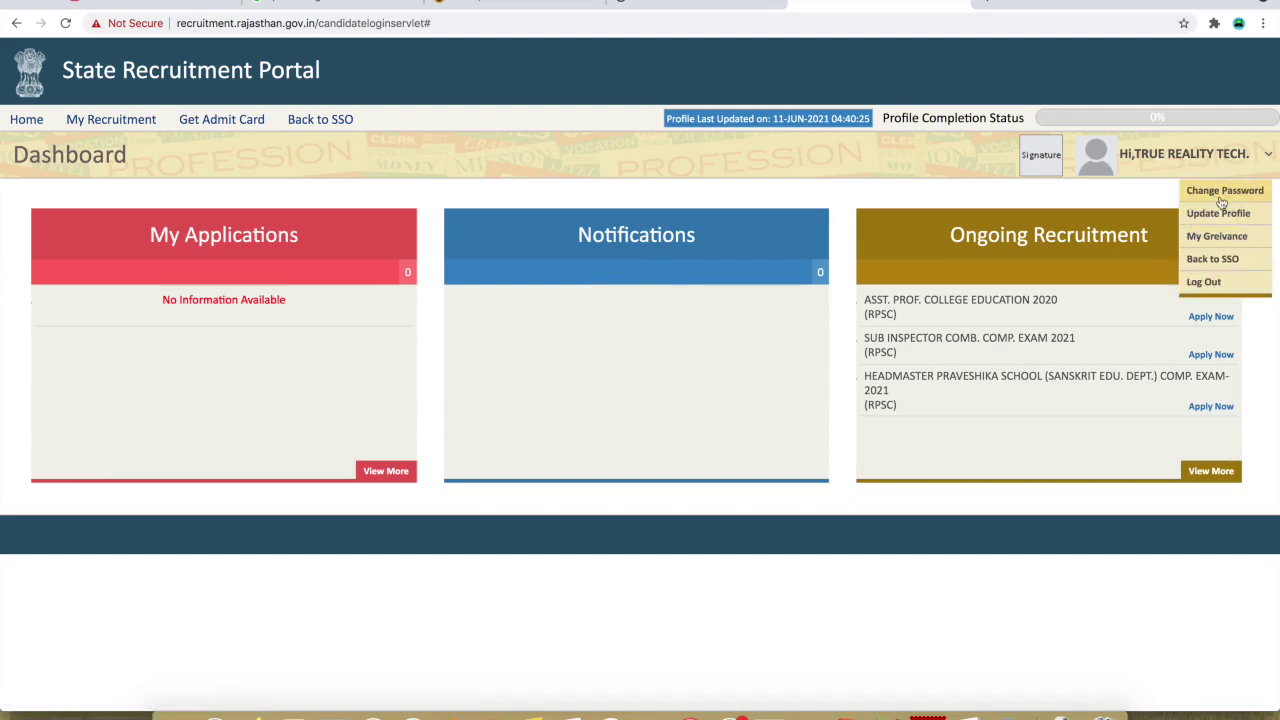
left_click(1240, 247)
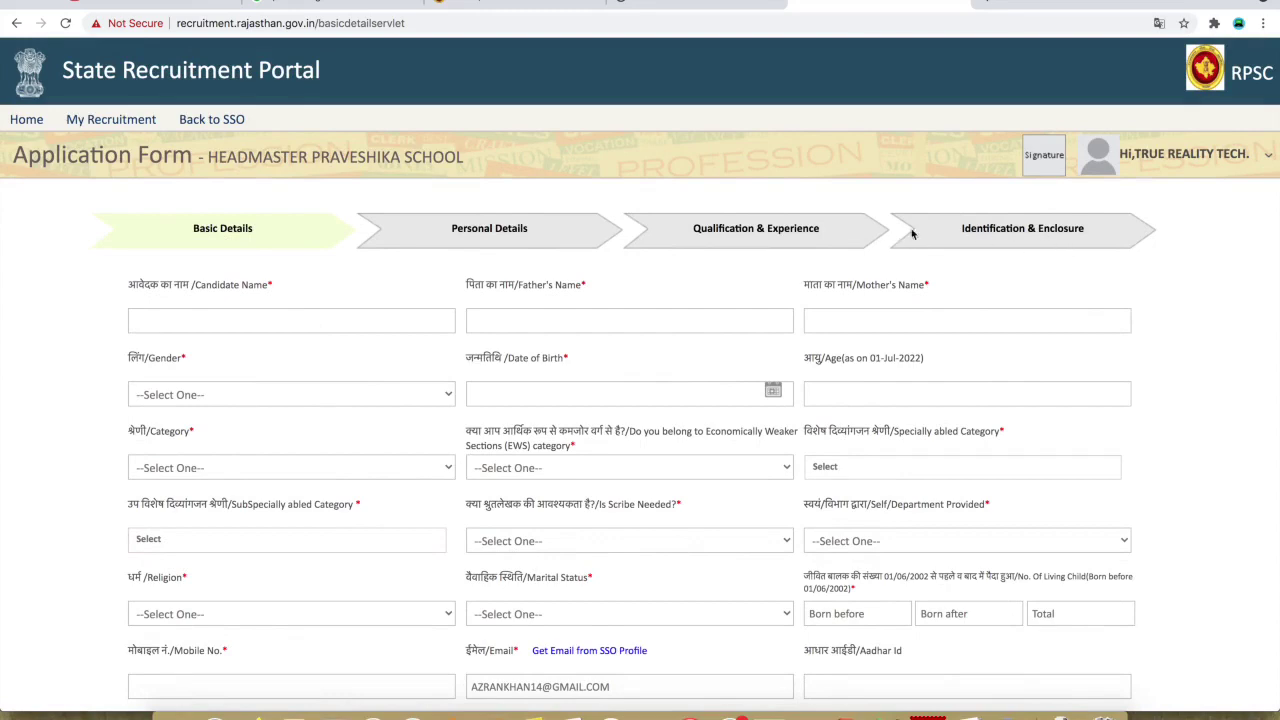
scroll(824, 457, "down", 4)
scroll(824, 457, "down", 1)
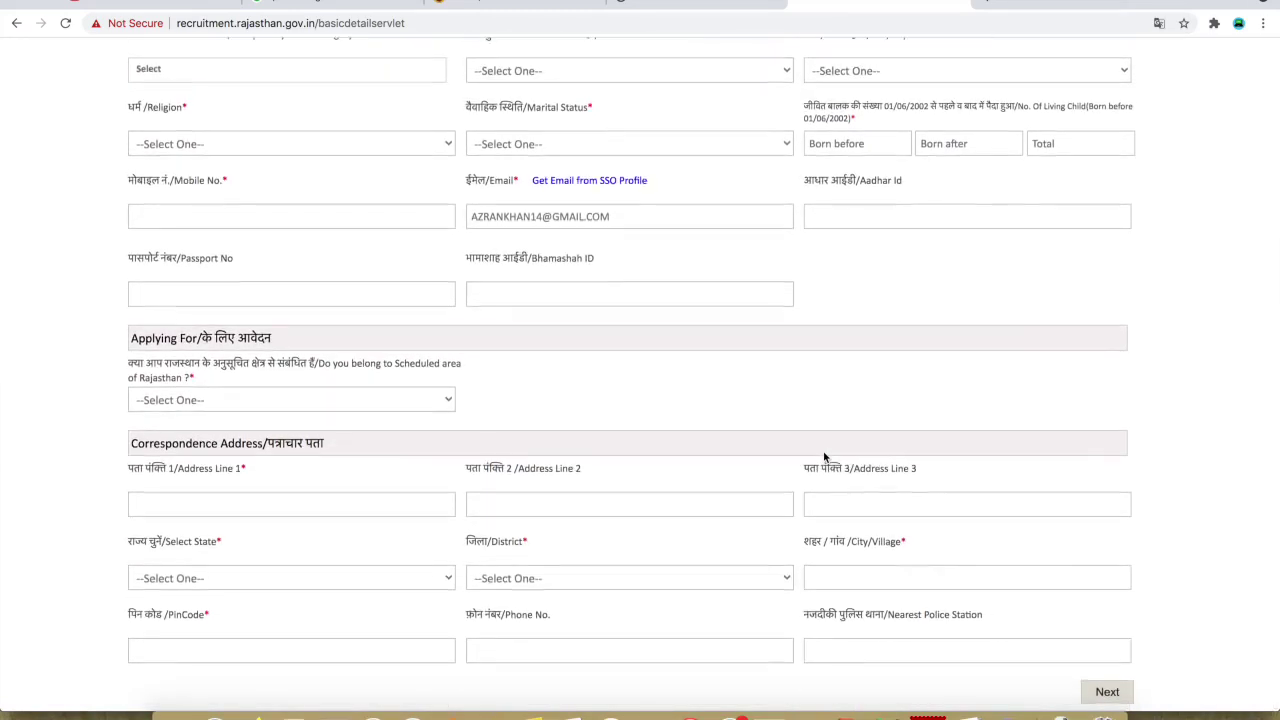
scroll(654, 329, "up", 5)
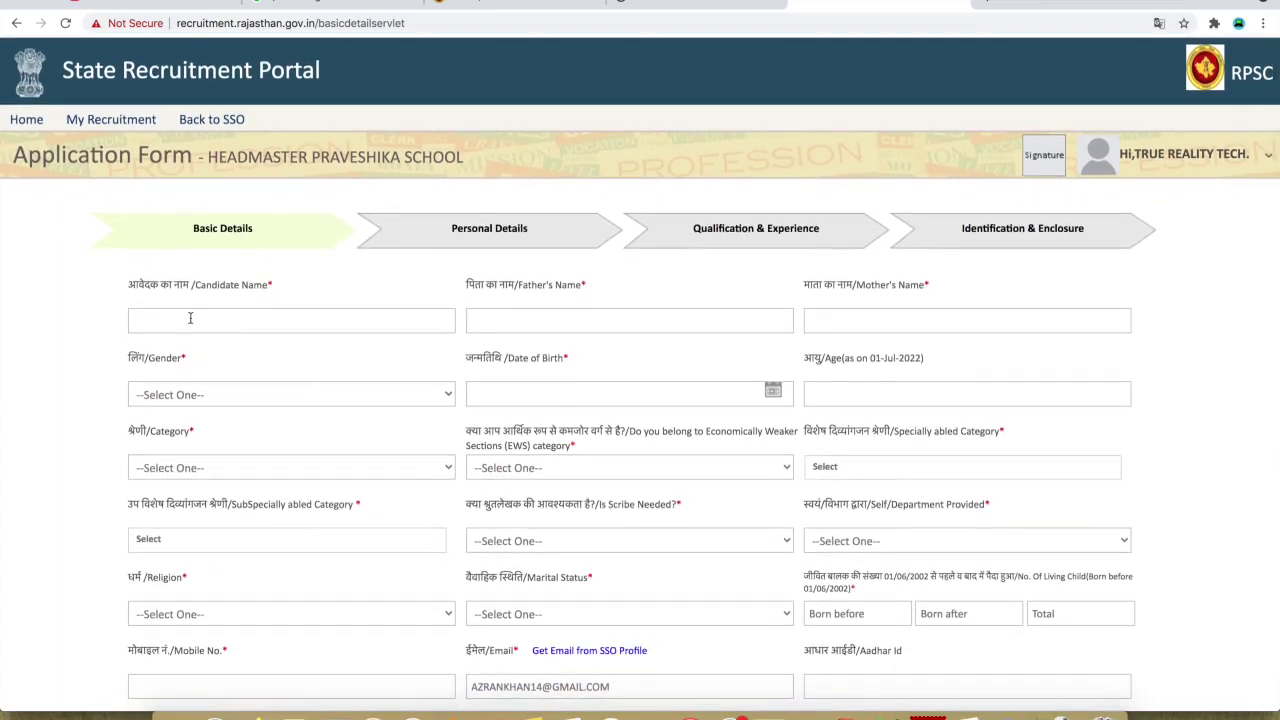
Set the candidate's gender to Male in the Basic Details section
scroll(311, 318, "down", 1)
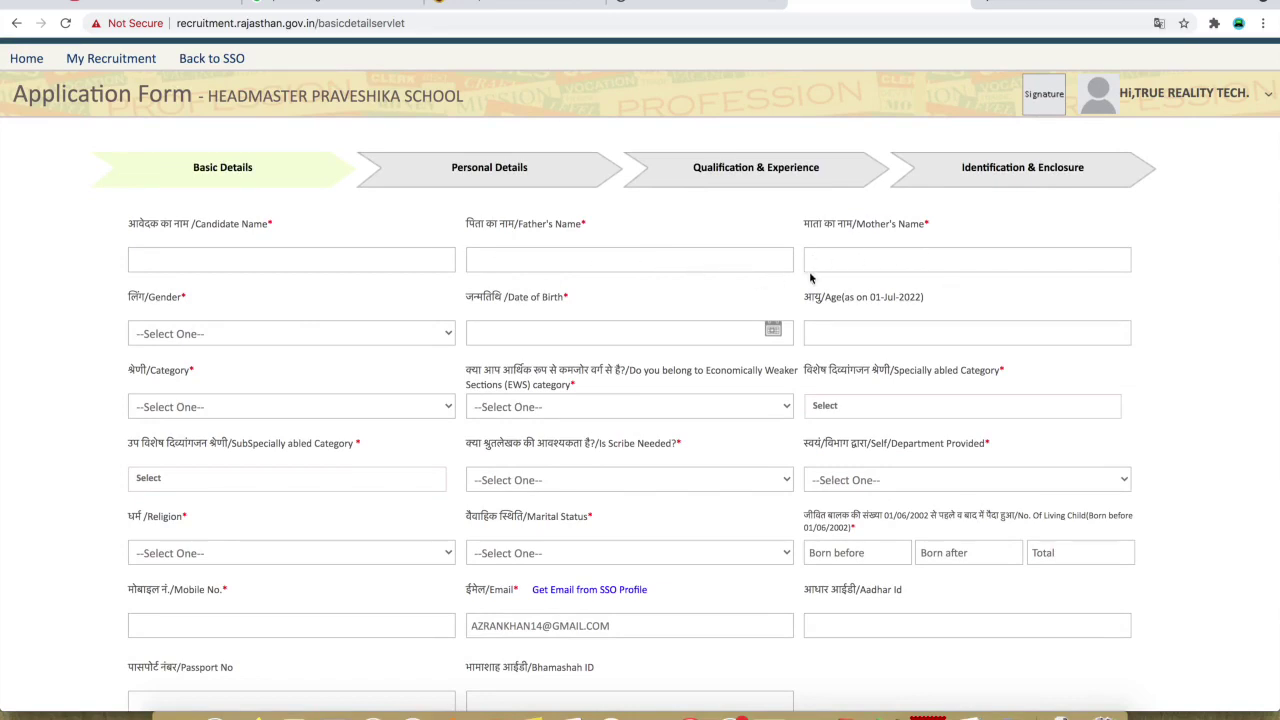
scroll(593, 343, "down", 1)
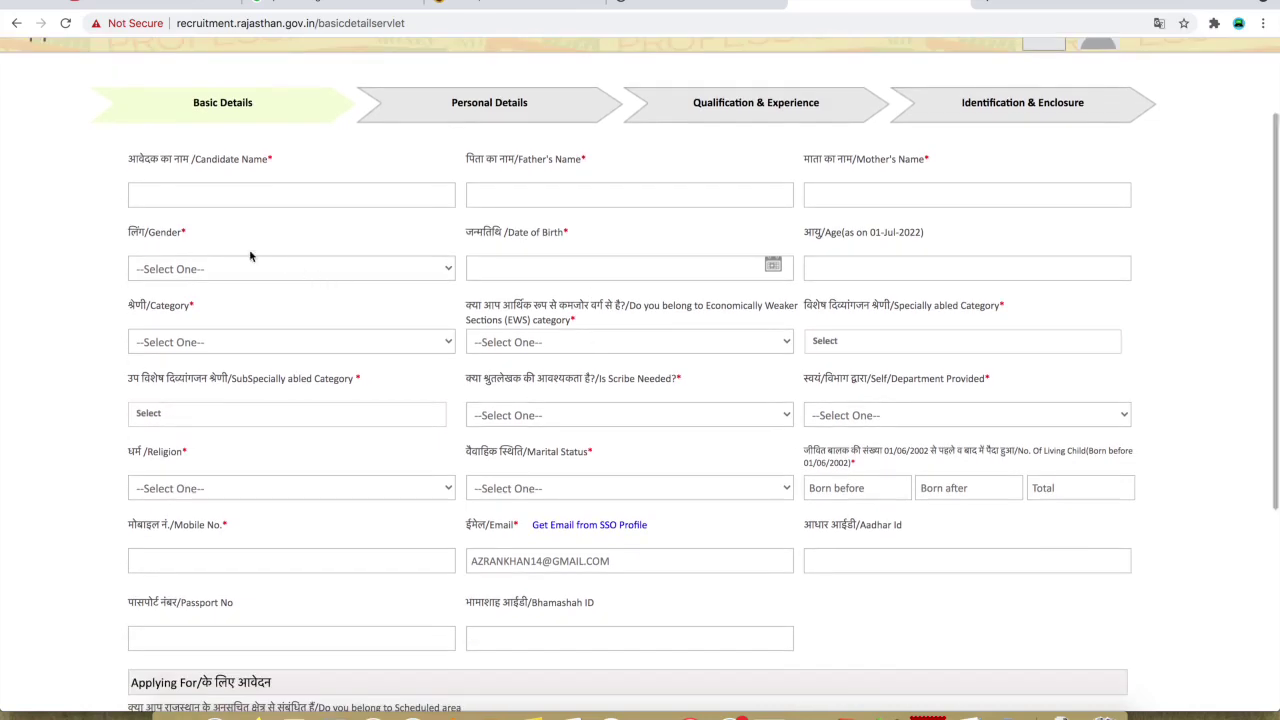
left_click(333, 278)
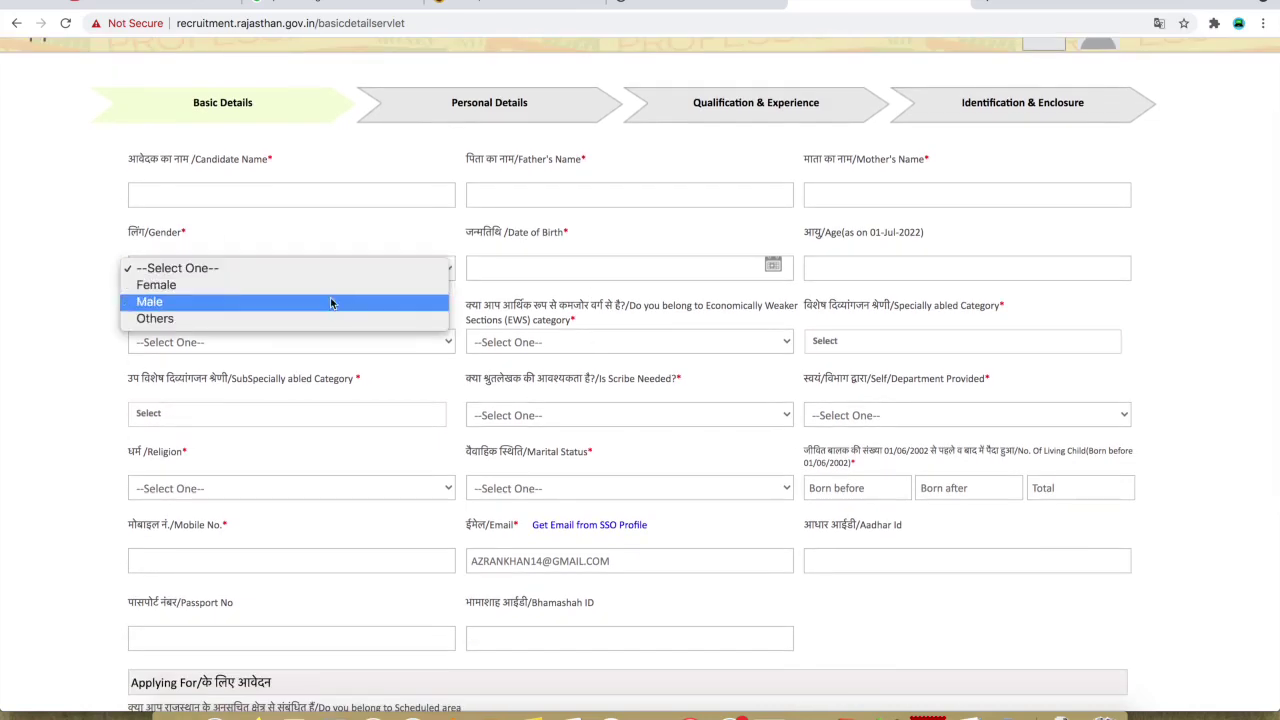
left_click(330, 298)
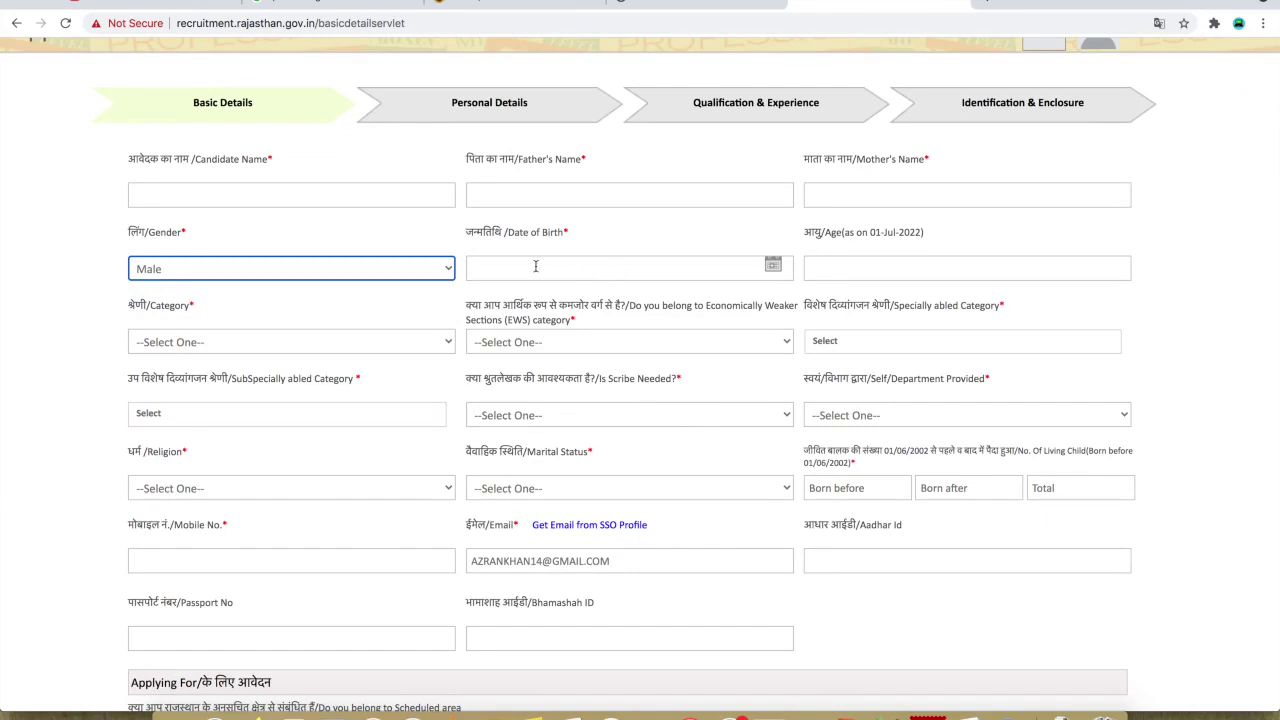
left_click(839, 268)
Set the candidate's category to GENERAL and answer No to the Economically Weaker Sections question
scroll(294, 266, "down", 2)
left_click(292, 262)
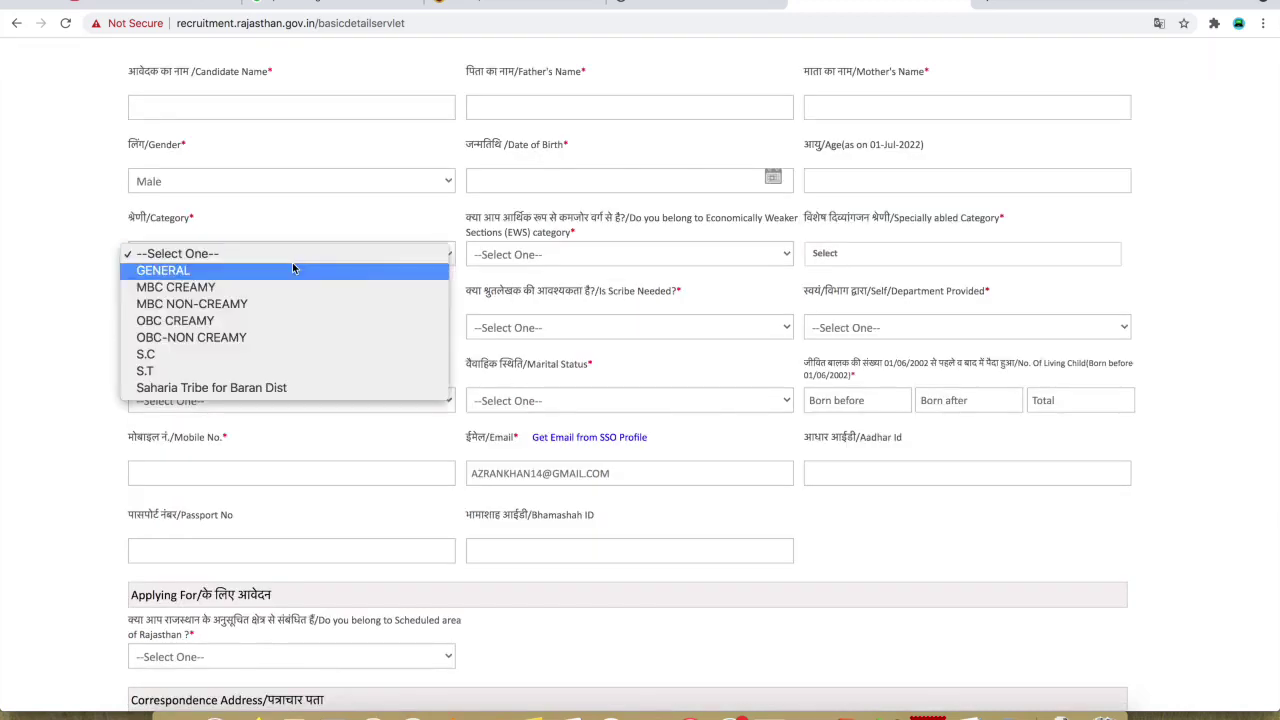
left_click(289, 271)
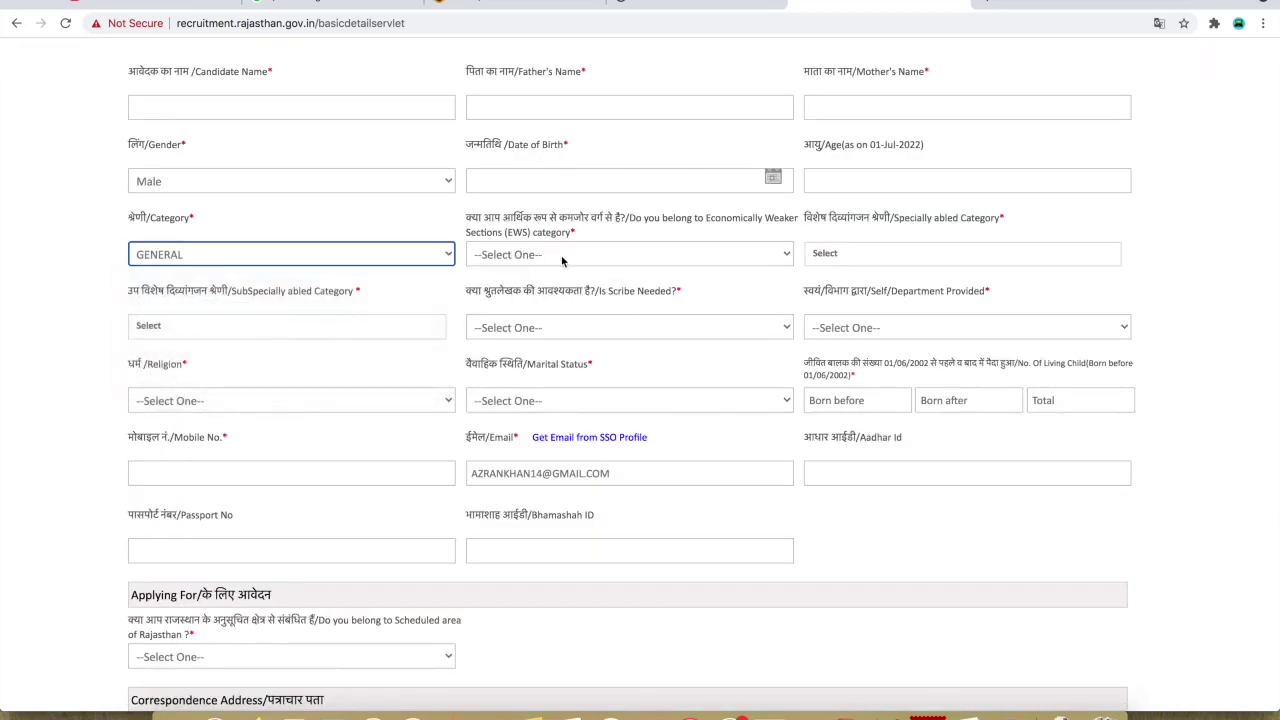
left_click(576, 260)
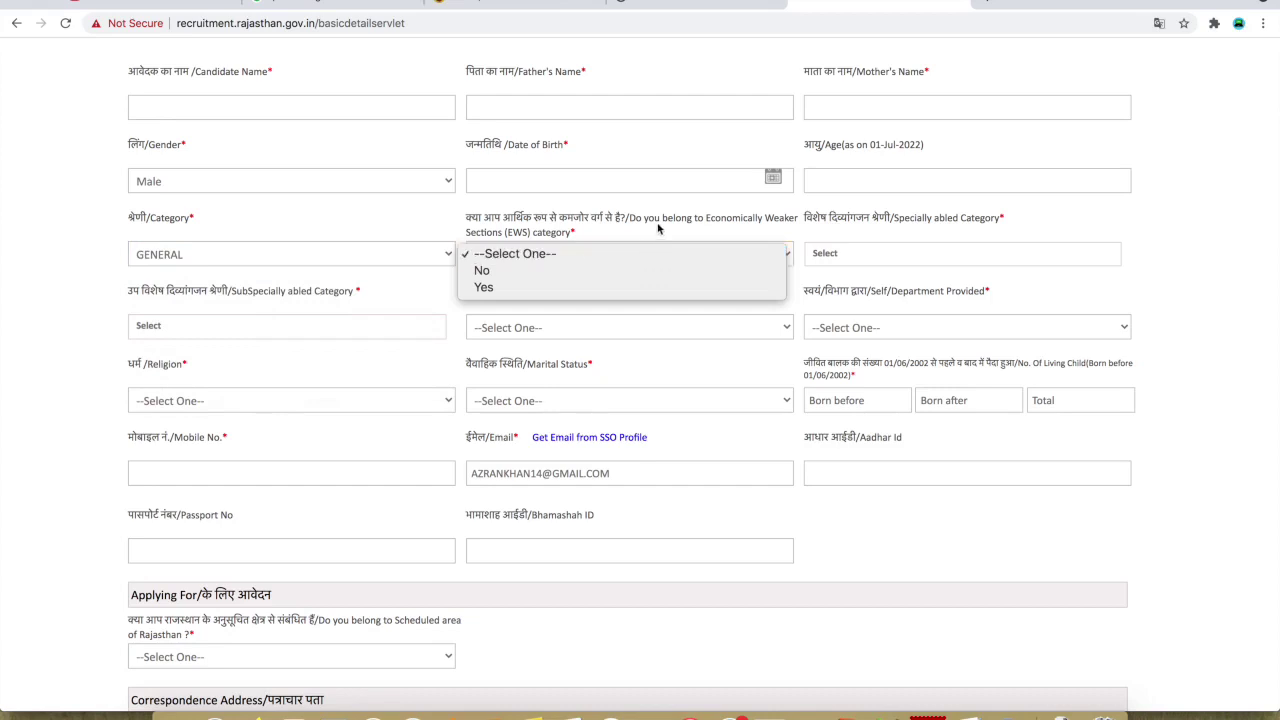
left_click(602, 271)
Mark the candidate's Specially abled Category as Not Applicable
left_click(891, 258)
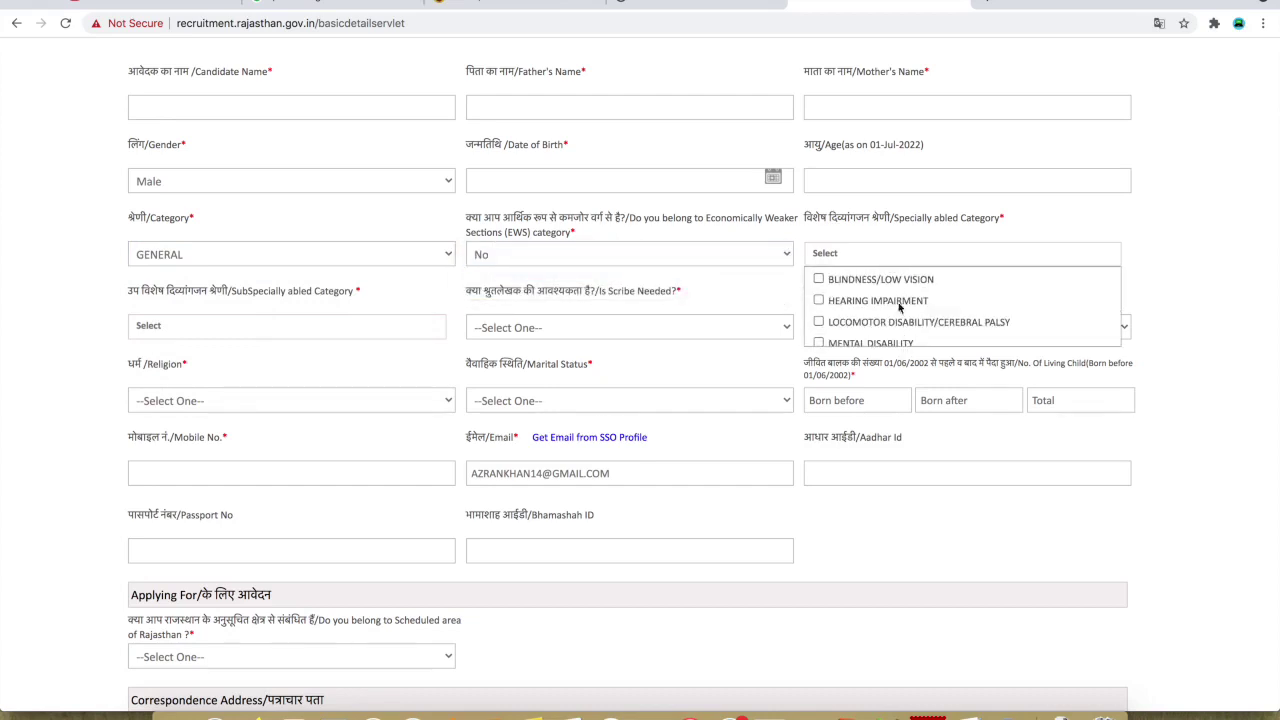
scroll(891, 320, "down", 3)
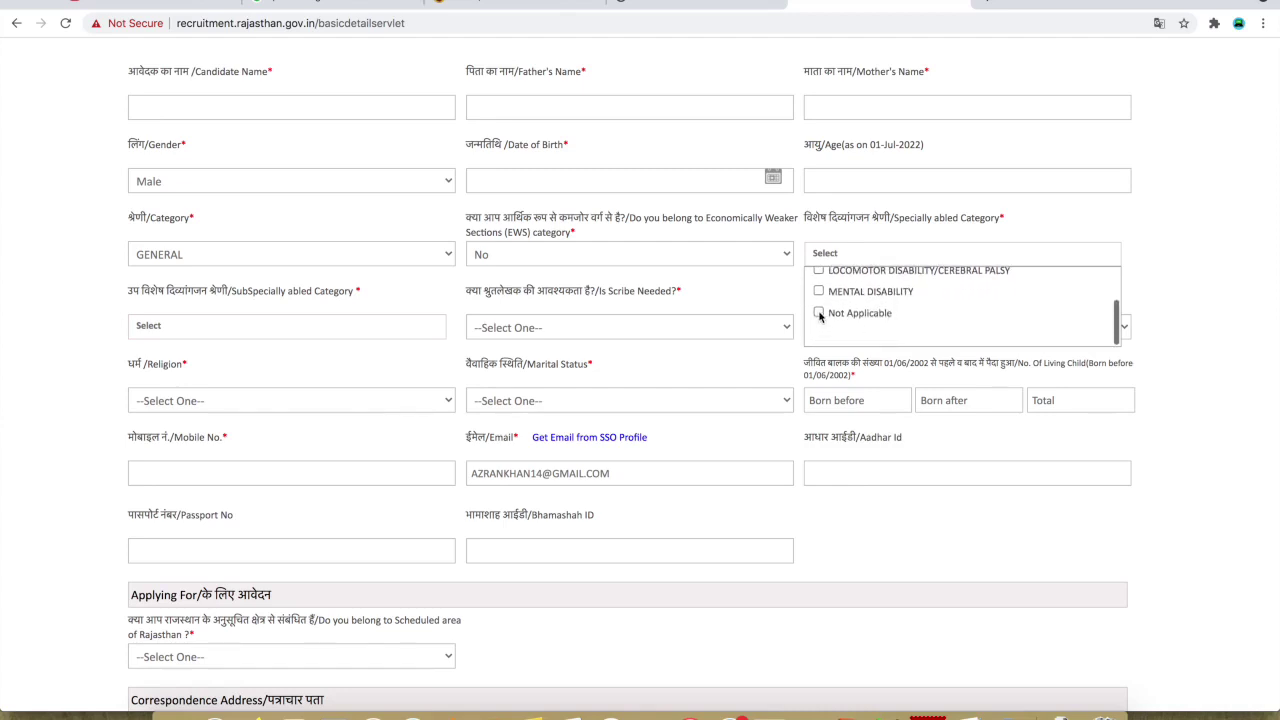
left_click(819, 314)
left_click(870, 254)
left_click(874, 255)
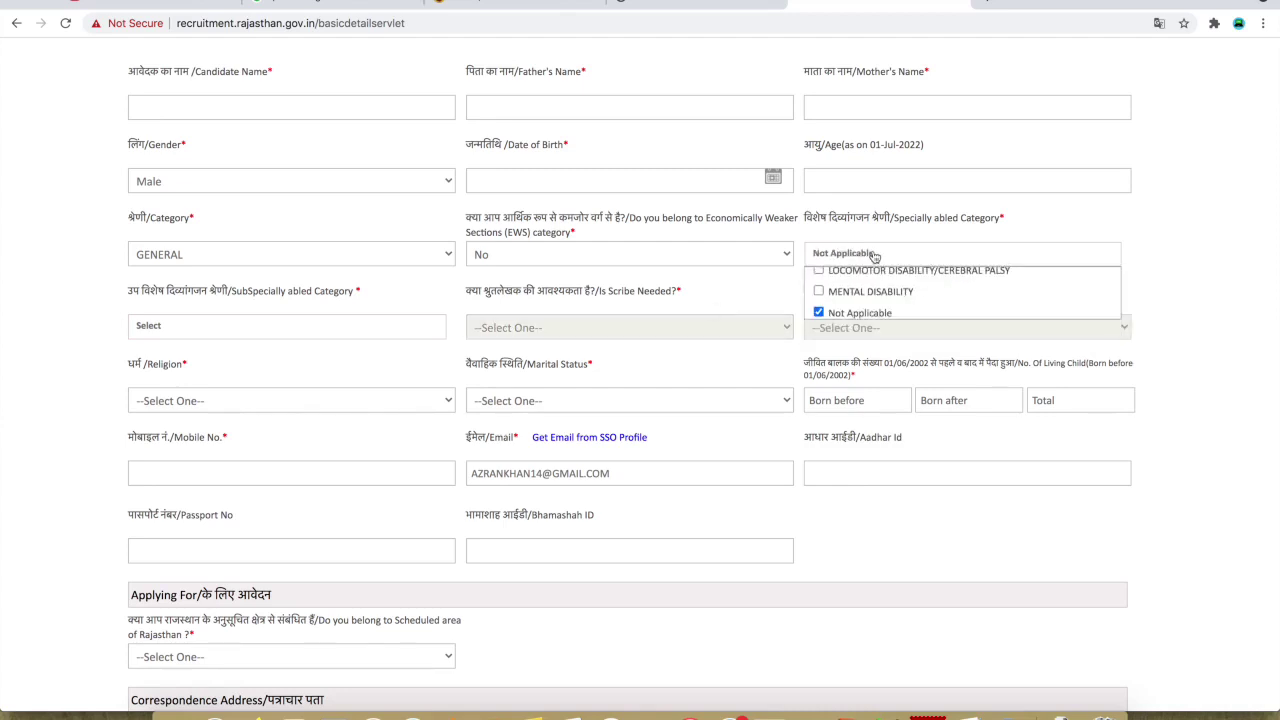
left_click(312, 320)
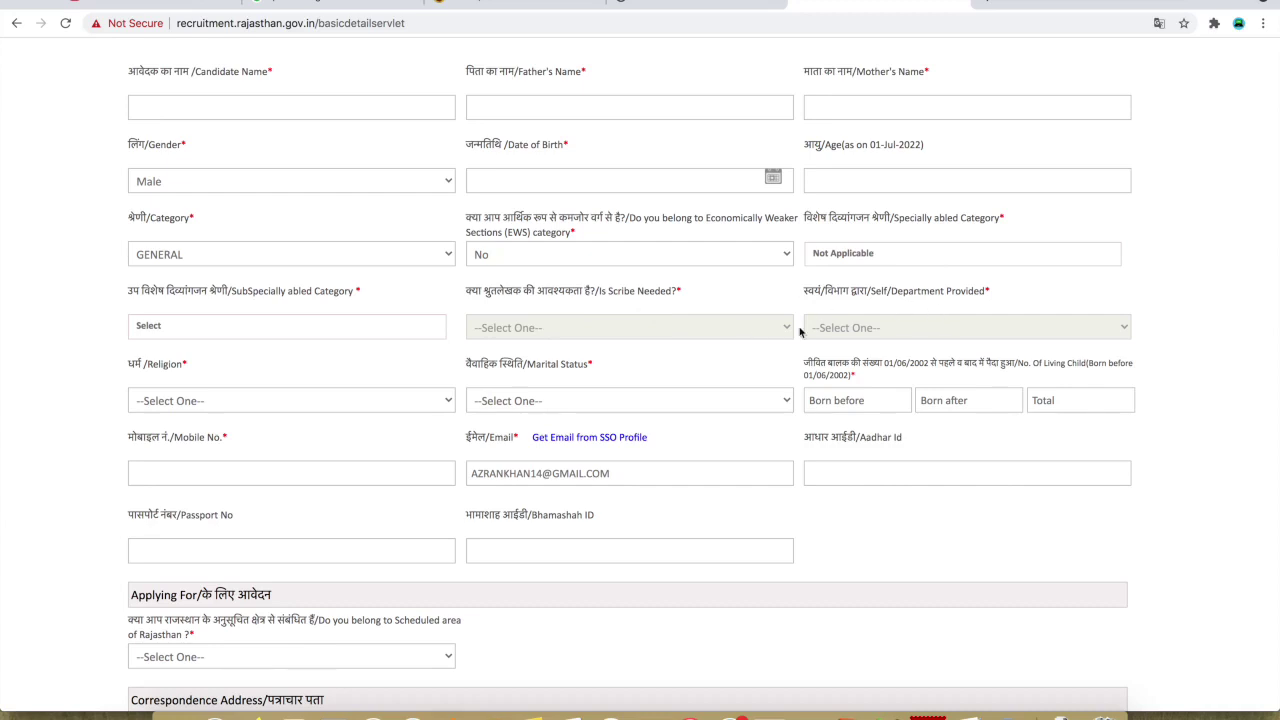
Set the candidate's religion to MUSLIM and marital status to Single
scroll(872, 326, "down", 2)
left_click(349, 283)
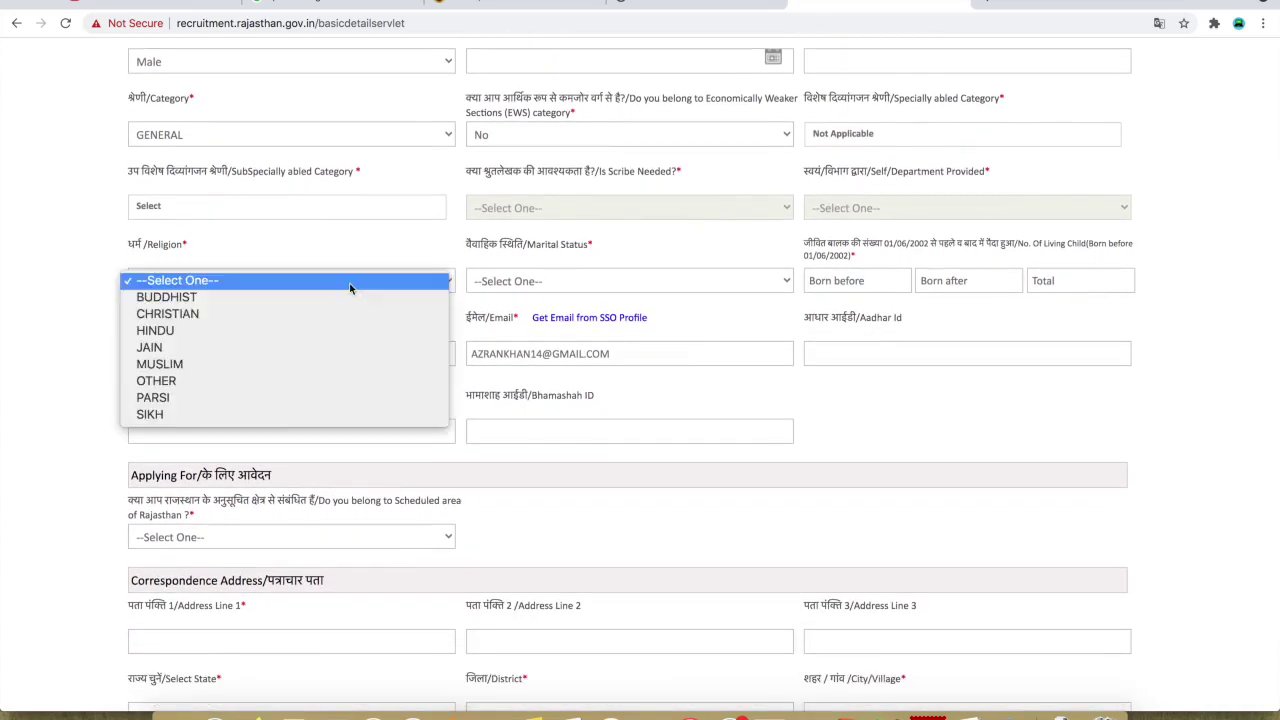
left_click(342, 367)
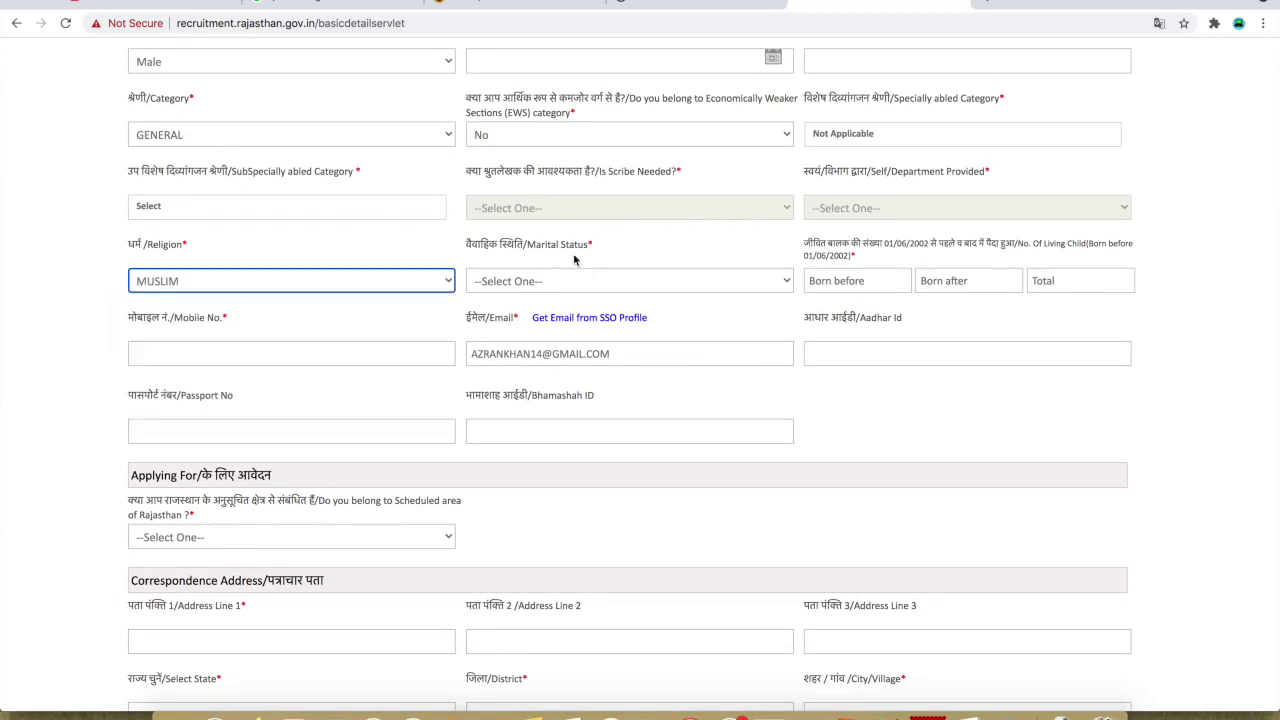
left_click(587, 282)
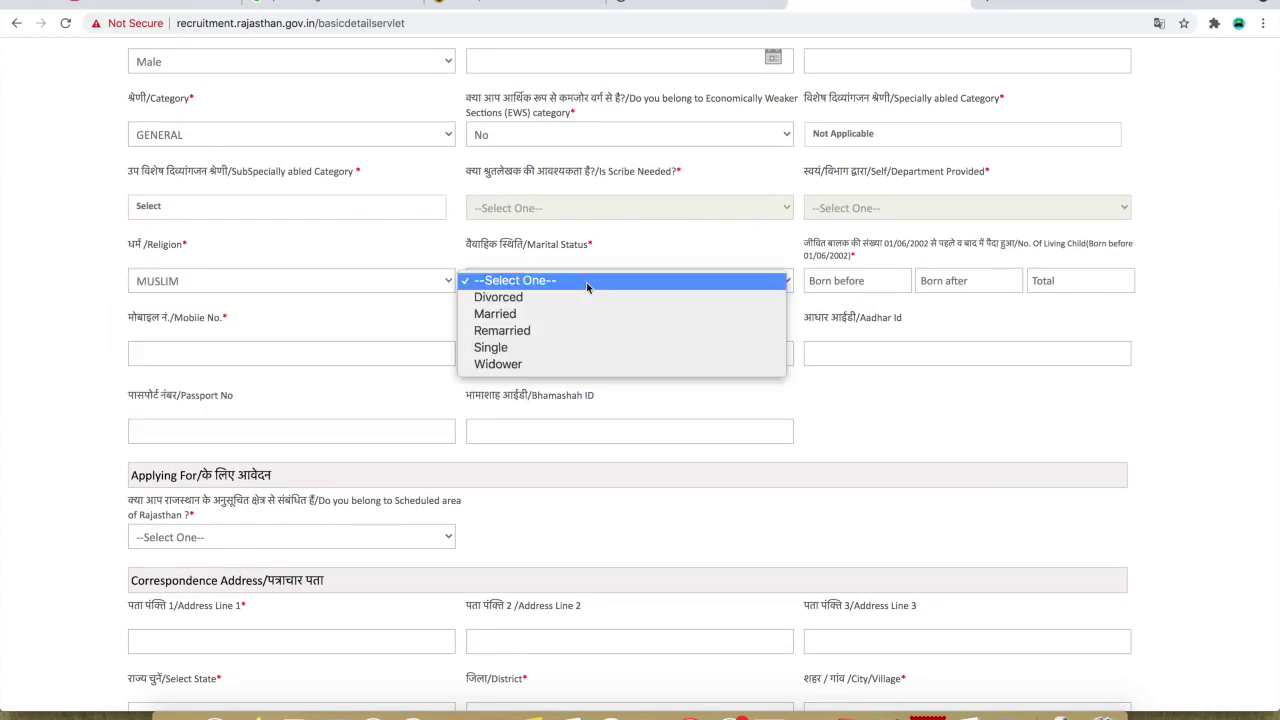
left_click(592, 348)
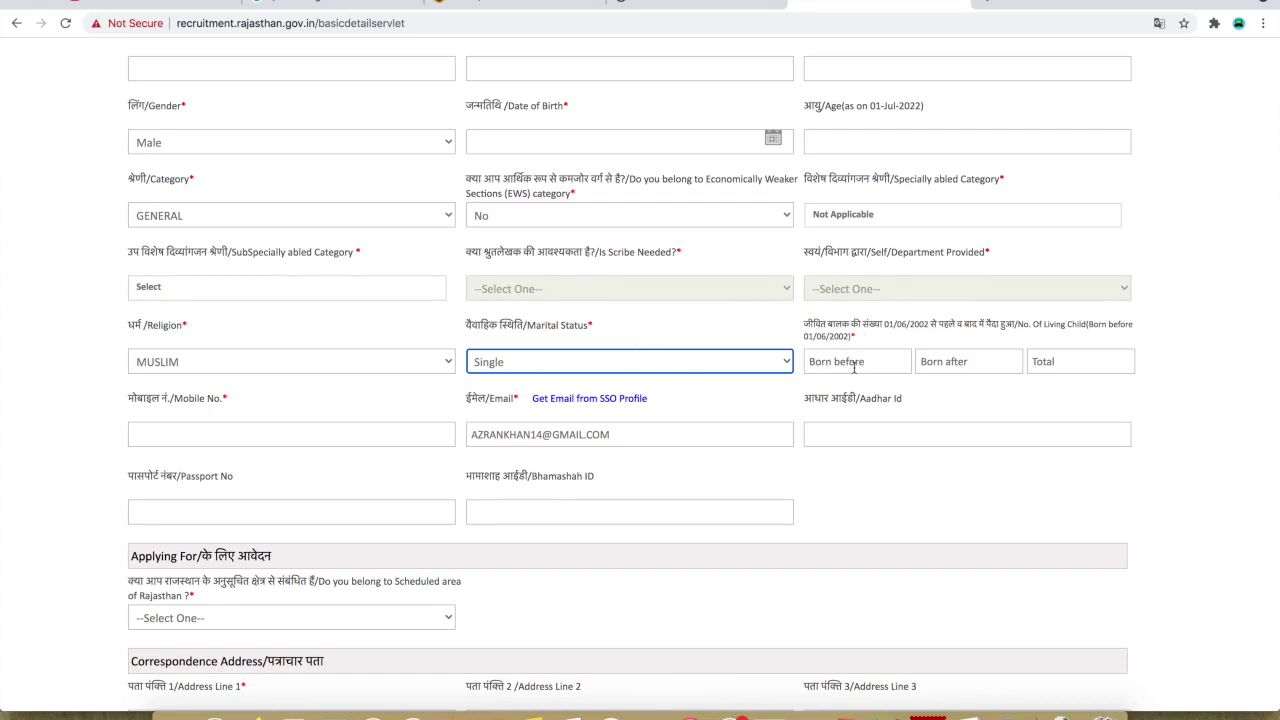
Enter 0 living children born before and 0 born after 01/06/2002
left_click(1066, 366)
left_click(858, 360)
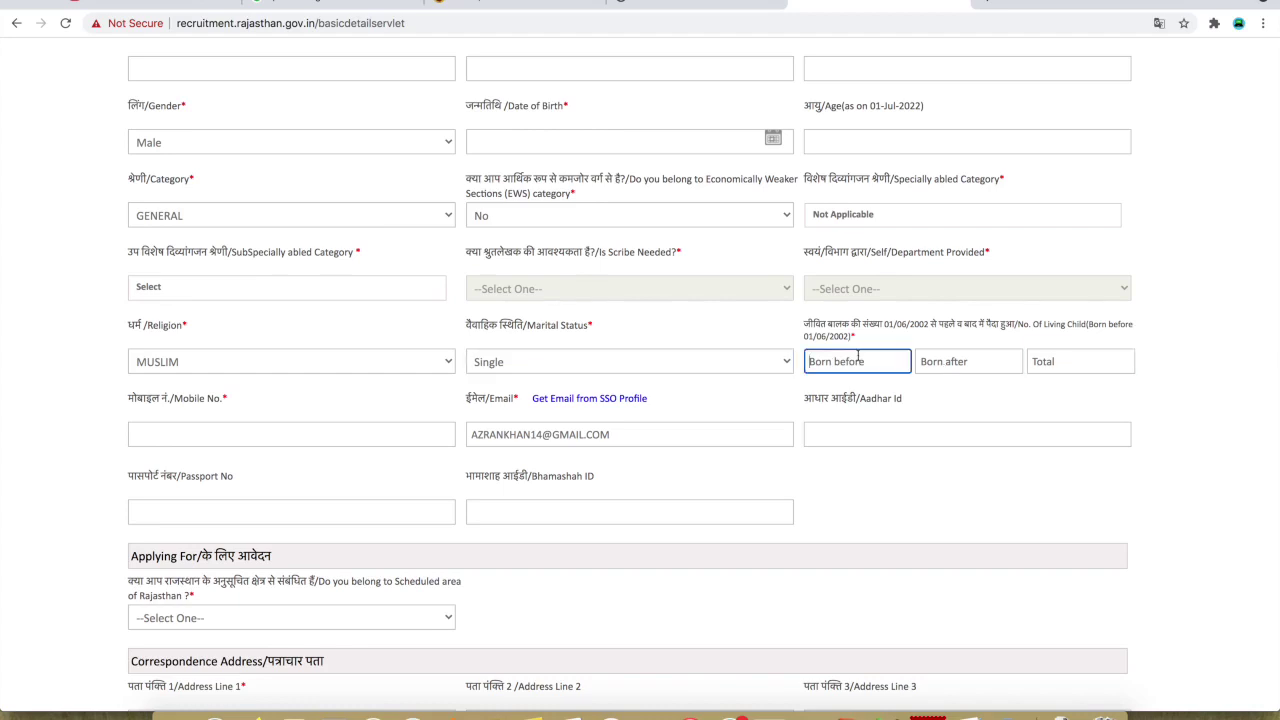
type("0")
left_click(960, 364)
type("0")
left_click(1065, 367)
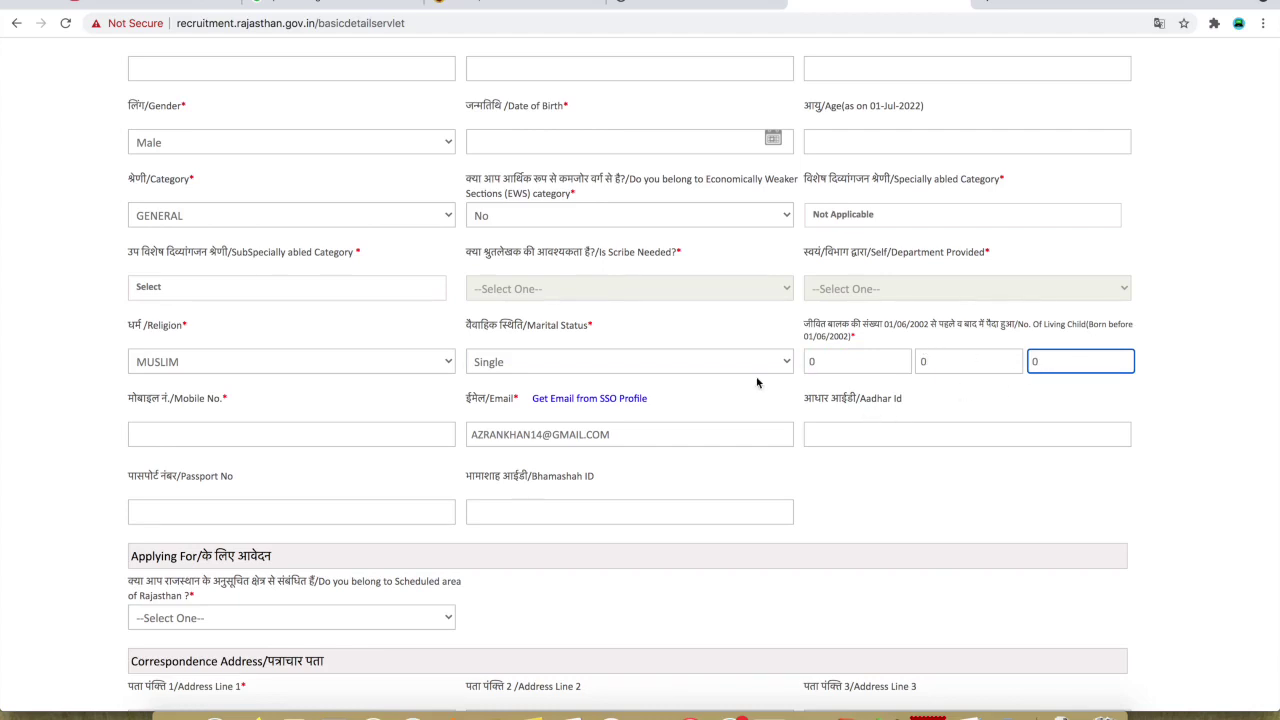
Answer No to belonging to the Scheduled area of Rajasthan in the Applying For section
scroll(757, 383, "down", 1)
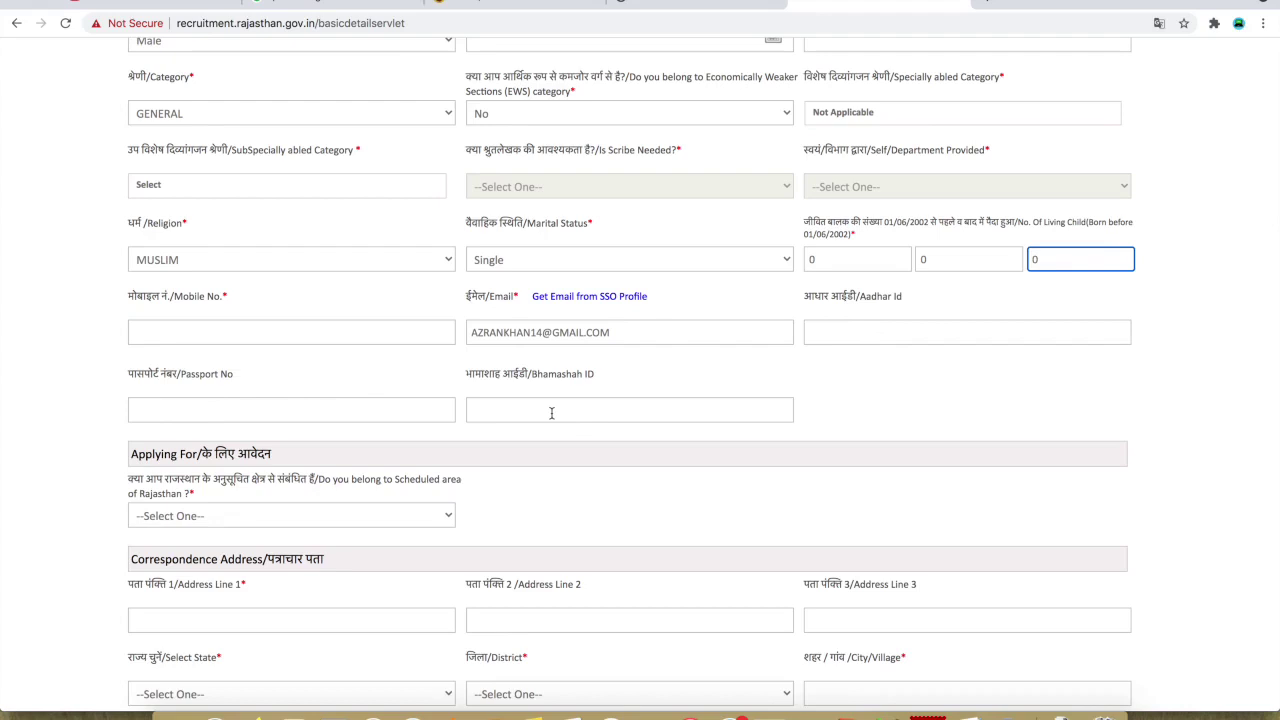
scroll(420, 390, "down", 1)
left_click(177, 371)
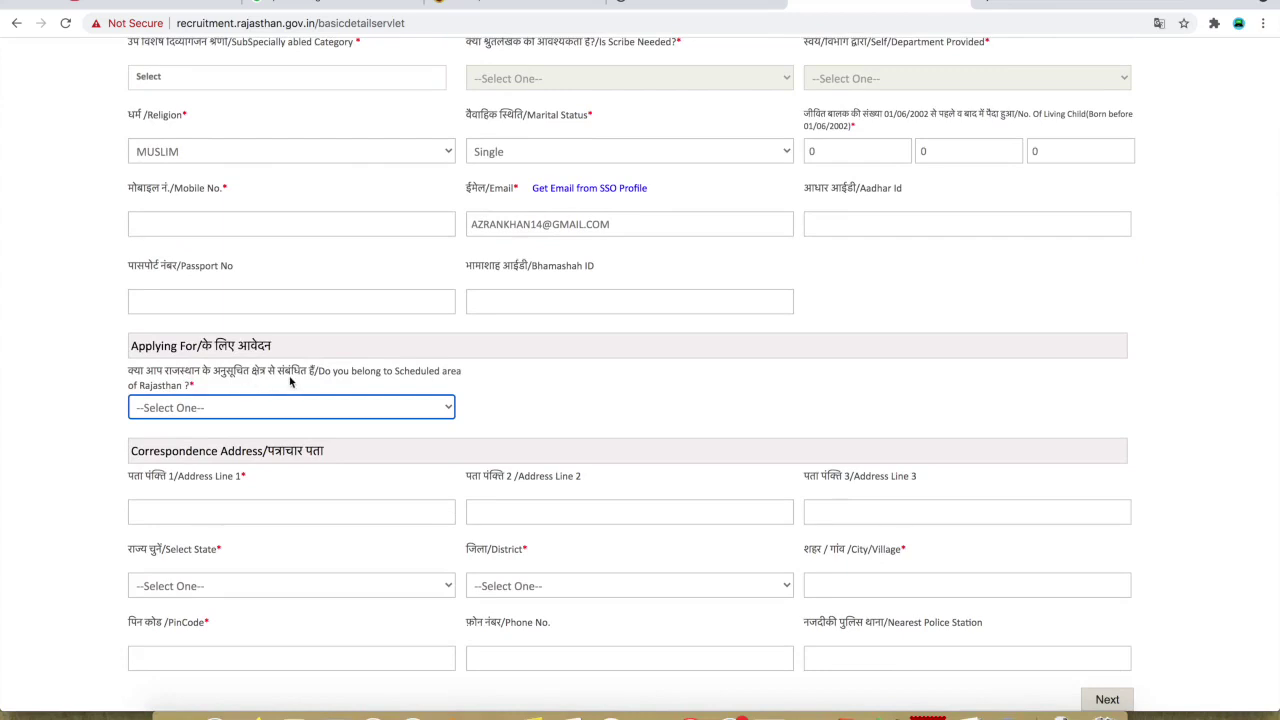
left_click(298, 408)
left_click(277, 427)
Set the correspondence address state to Uttar Pradesh and district to KanpurDehat, and proceed to the Personal Details section
scroll(653, 571, "down", 1)
left_click(353, 586)
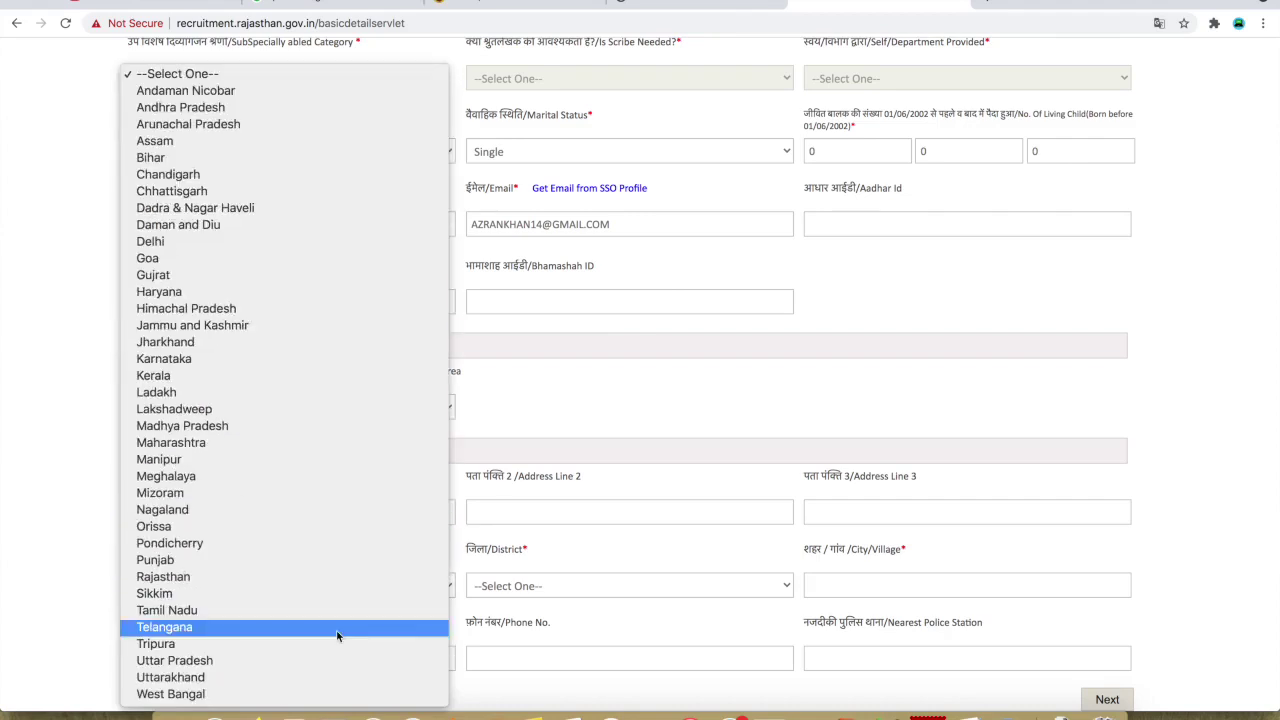
left_click(331, 659)
left_click(598, 590)
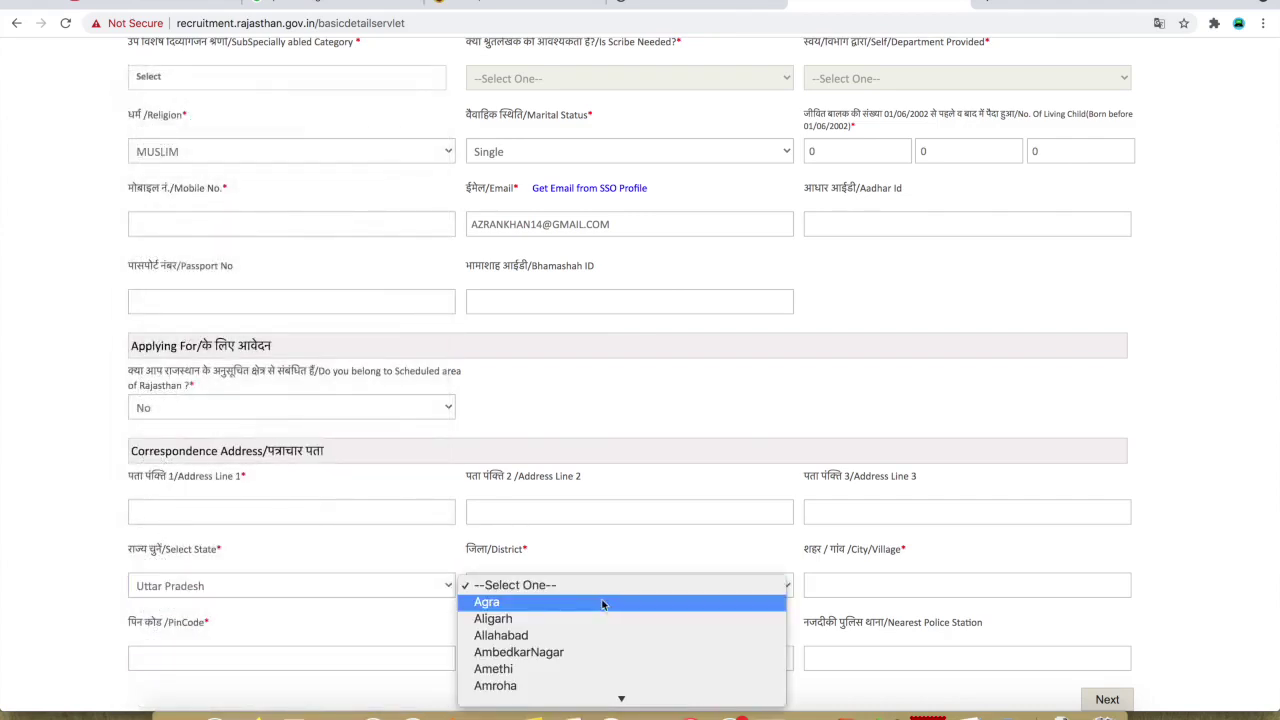
scroll(605, 640, "down", 10)
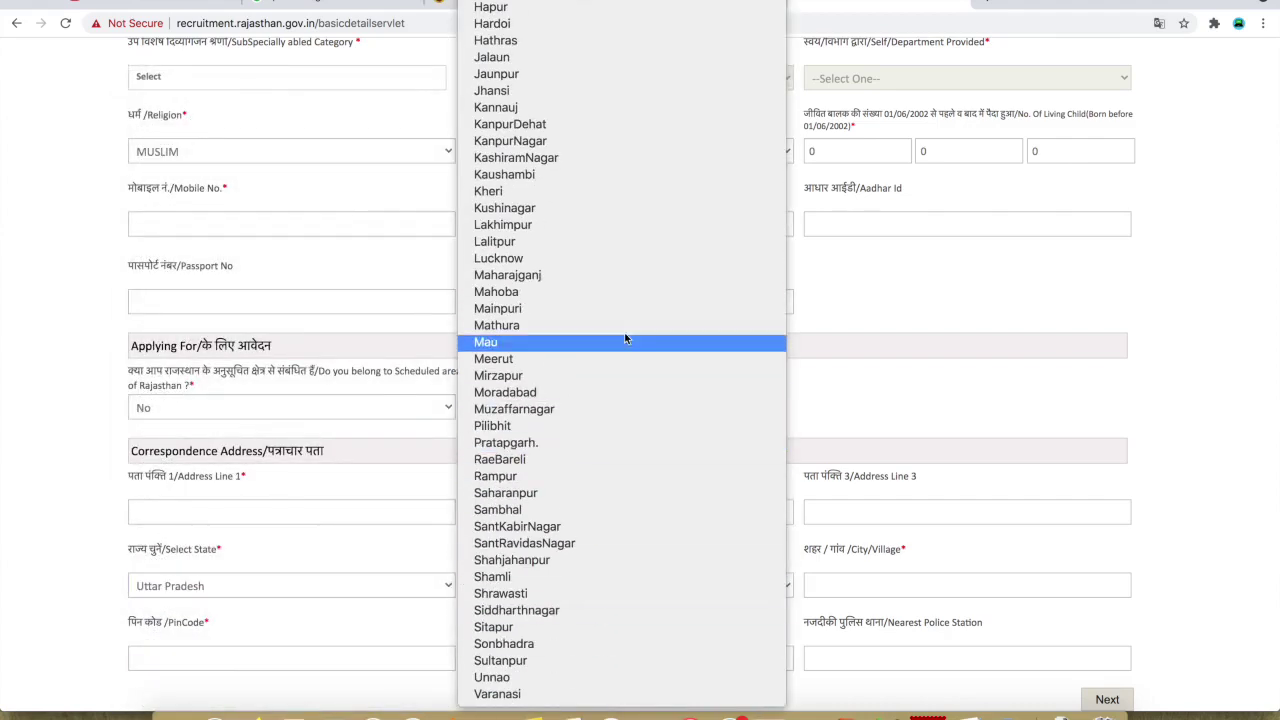
left_click(614, 124)
left_click(924, 583)
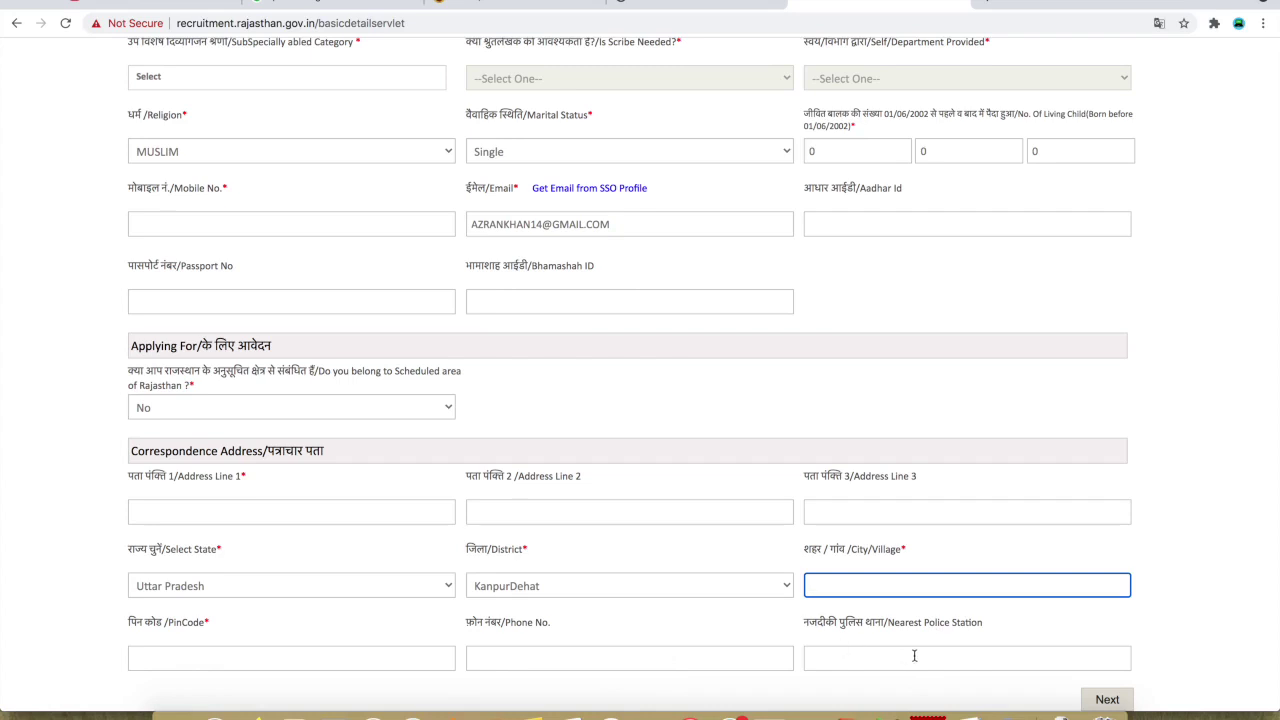
left_click(1117, 697)
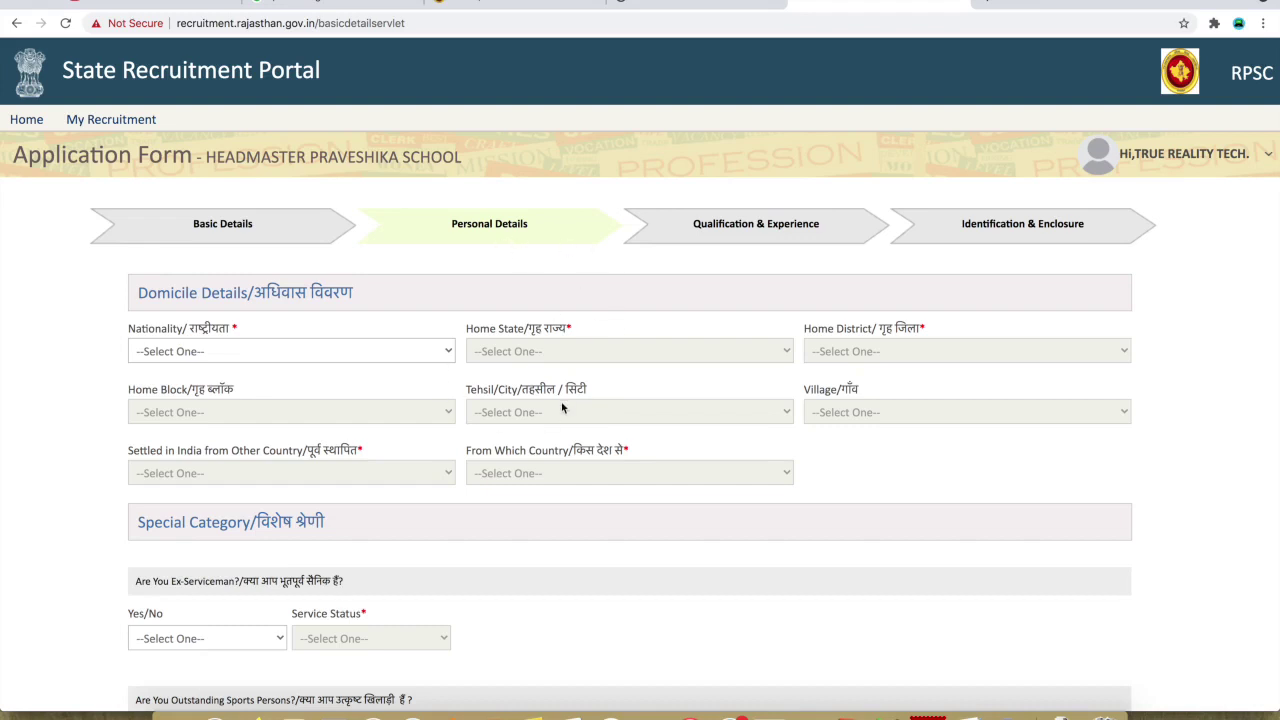
Set the nationality to Indian in the Domicile Details section
scroll(561, 407, "down", 2)
left_click(337, 254)
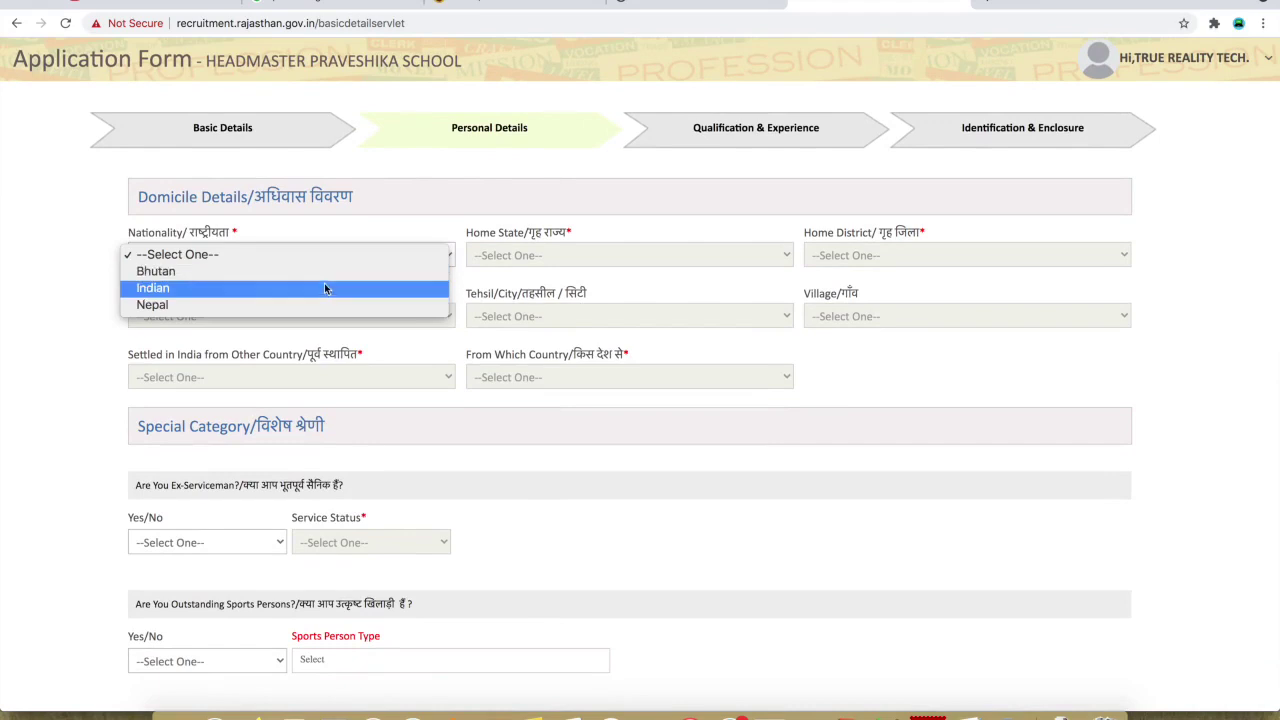
left_click(324, 288)
Set the home state to Uttar Pradesh and the home district to Lucknow
left_click(593, 254)
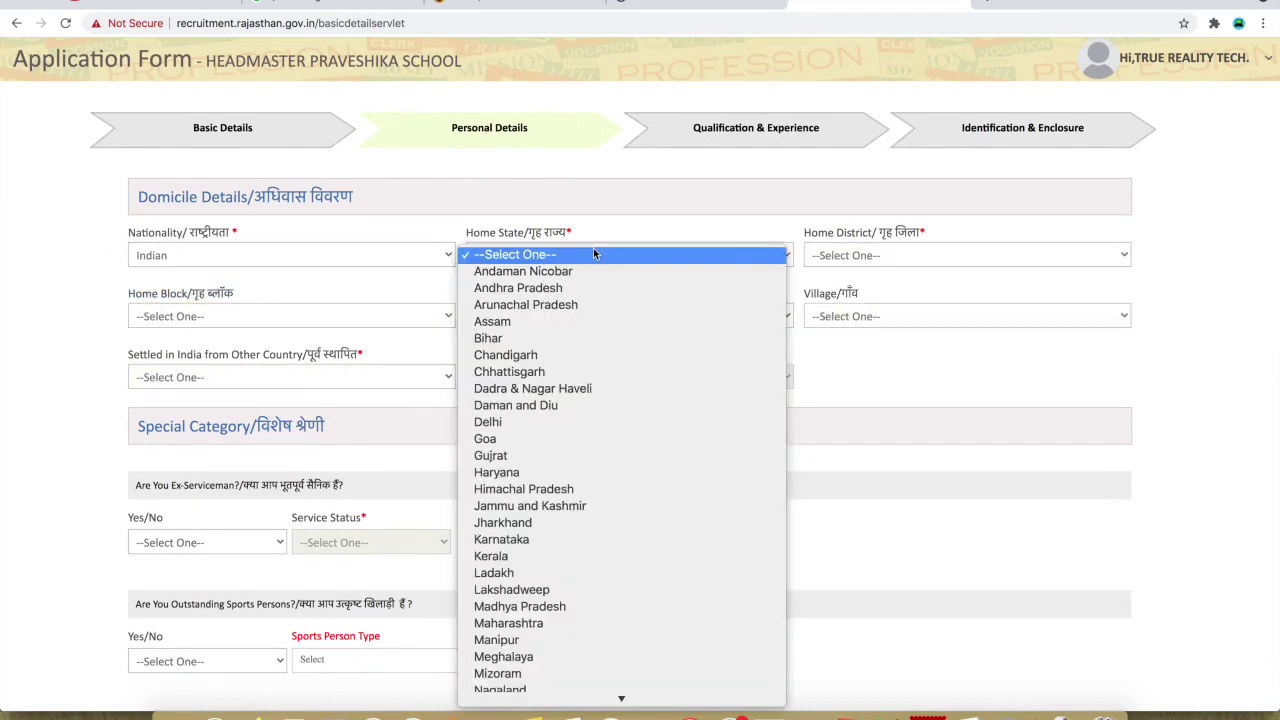
scroll(597, 457, "down", 3)
left_click(588, 659)
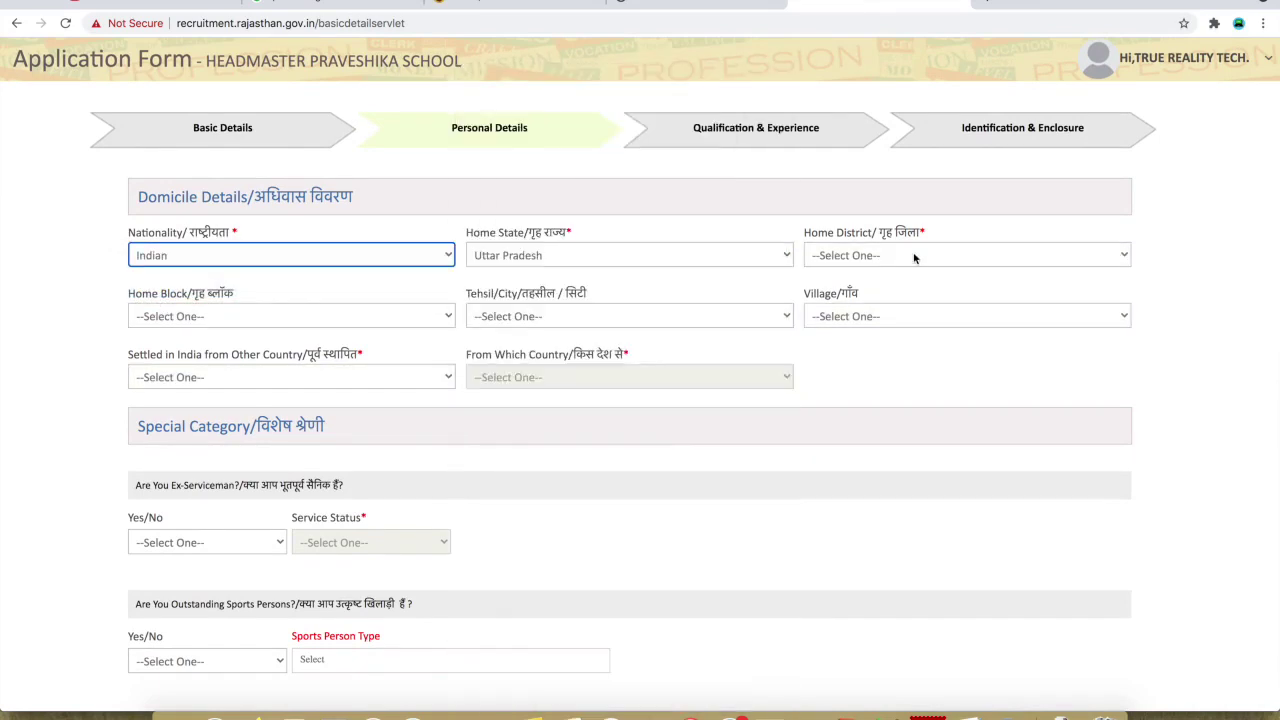
left_click(913, 256)
scroll(909, 534, "down", 10)
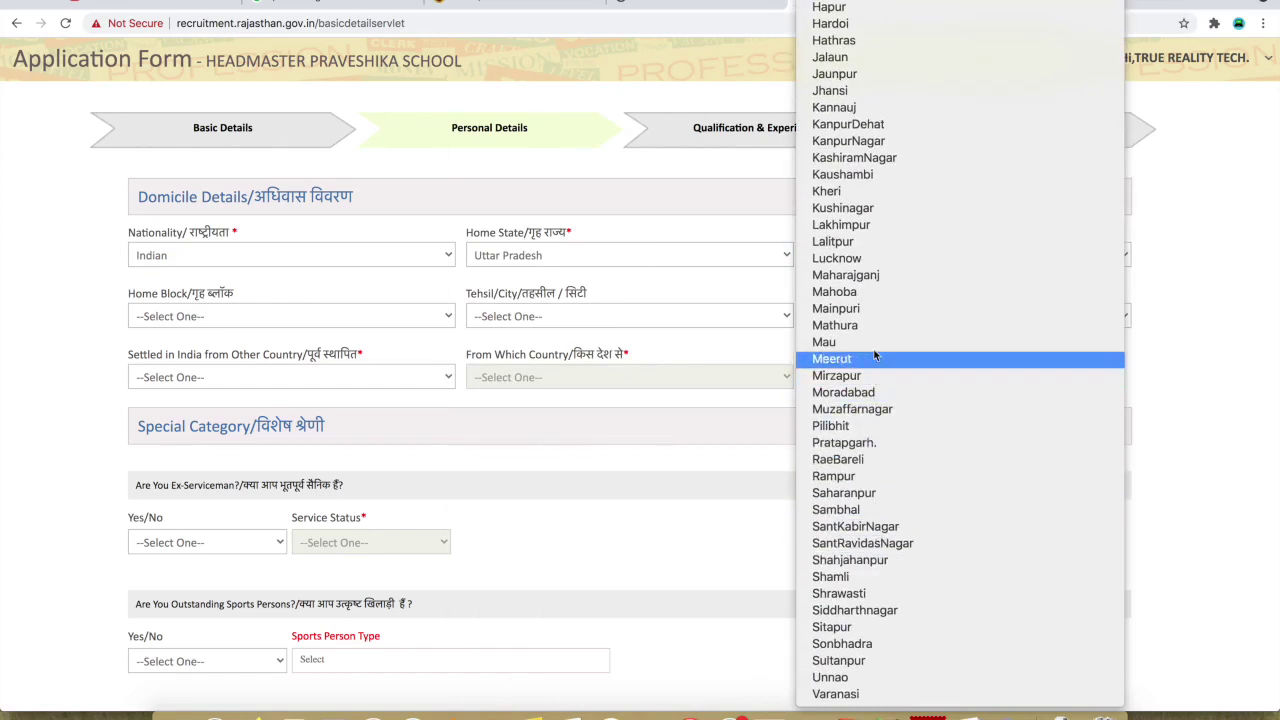
left_click(877, 259)
left_click(213, 316)
left_click(213, 316)
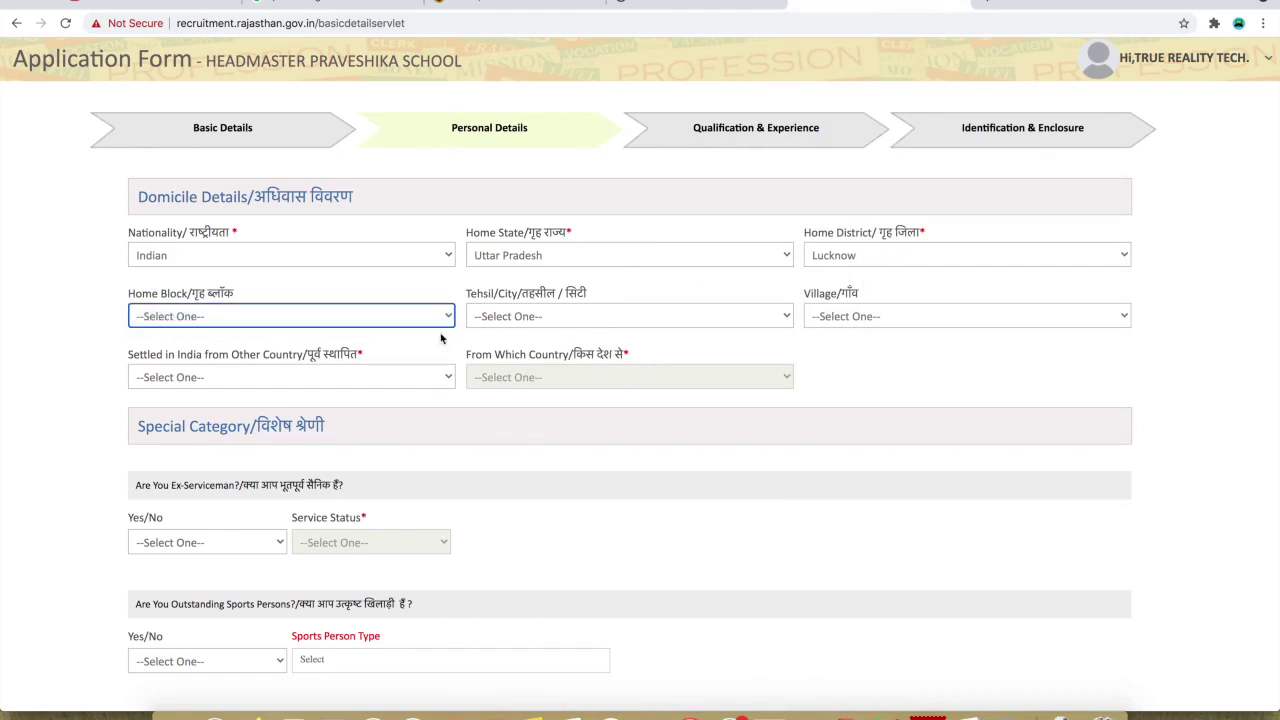
left_click(546, 326)
left_click(551, 318)
left_click(883, 316)
left_click(883, 316)
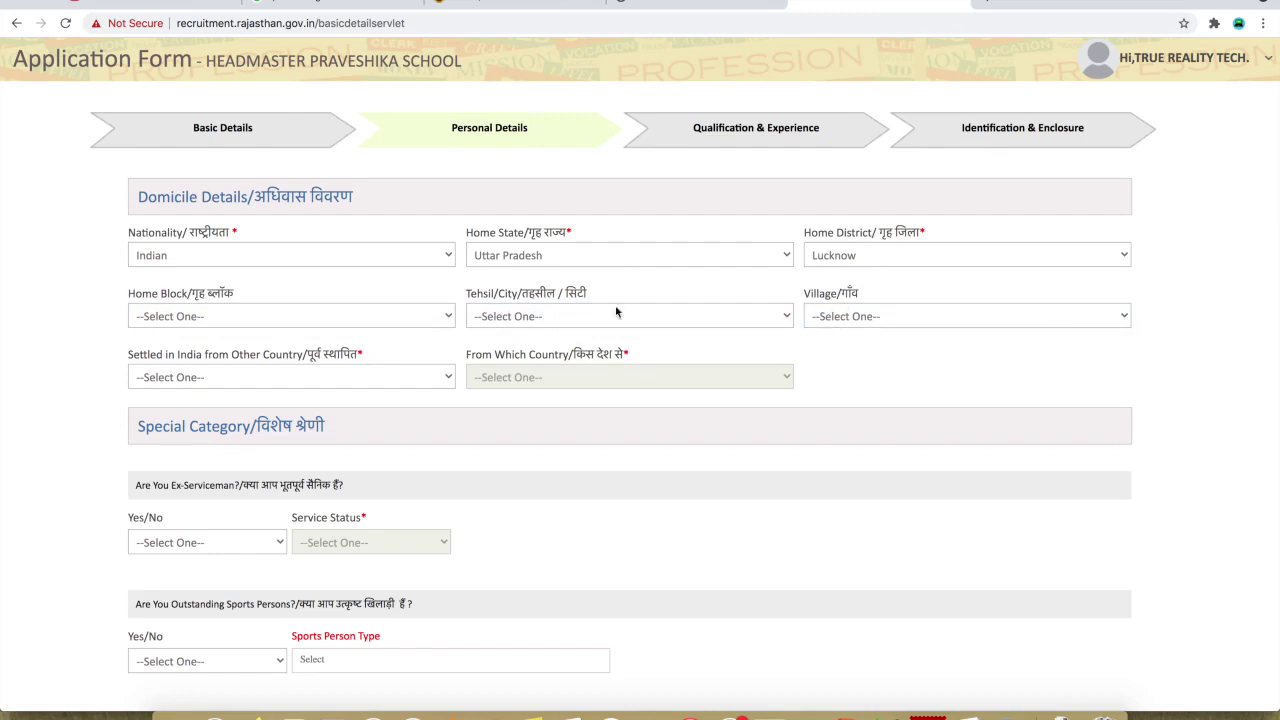
Answer No to having settled in India from another country
left_click(157, 370)
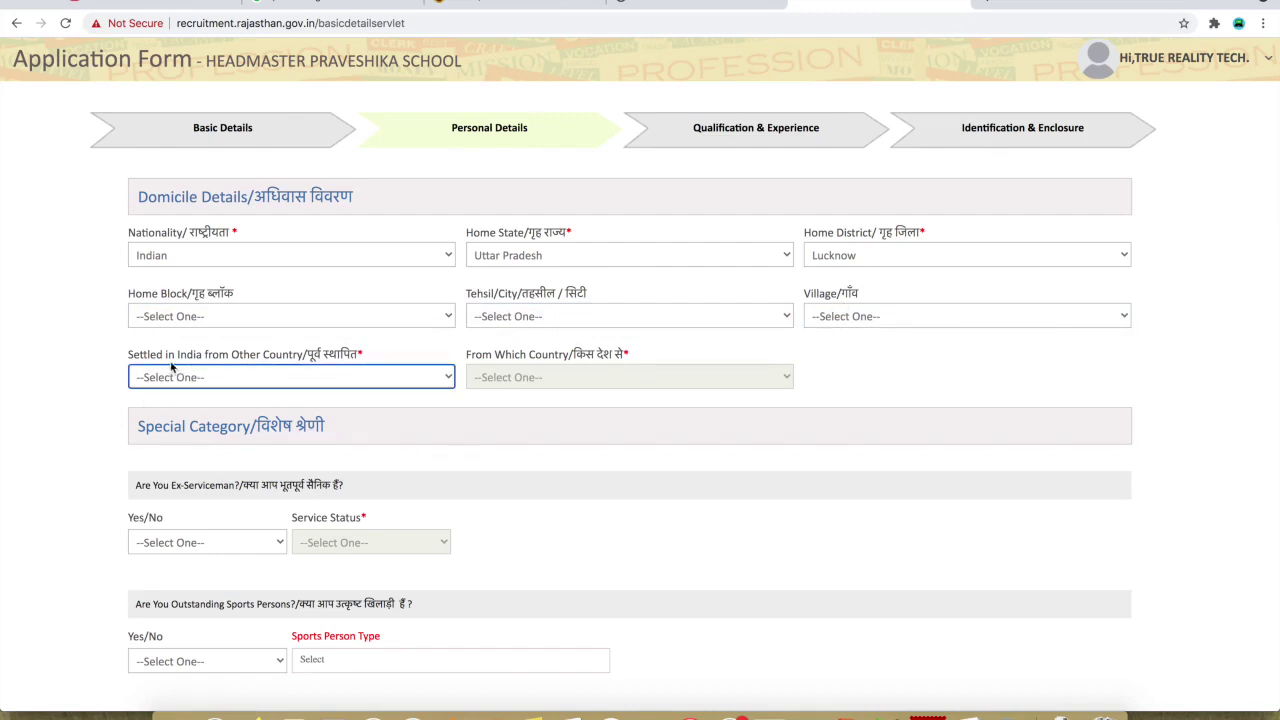
left_click(242, 381)
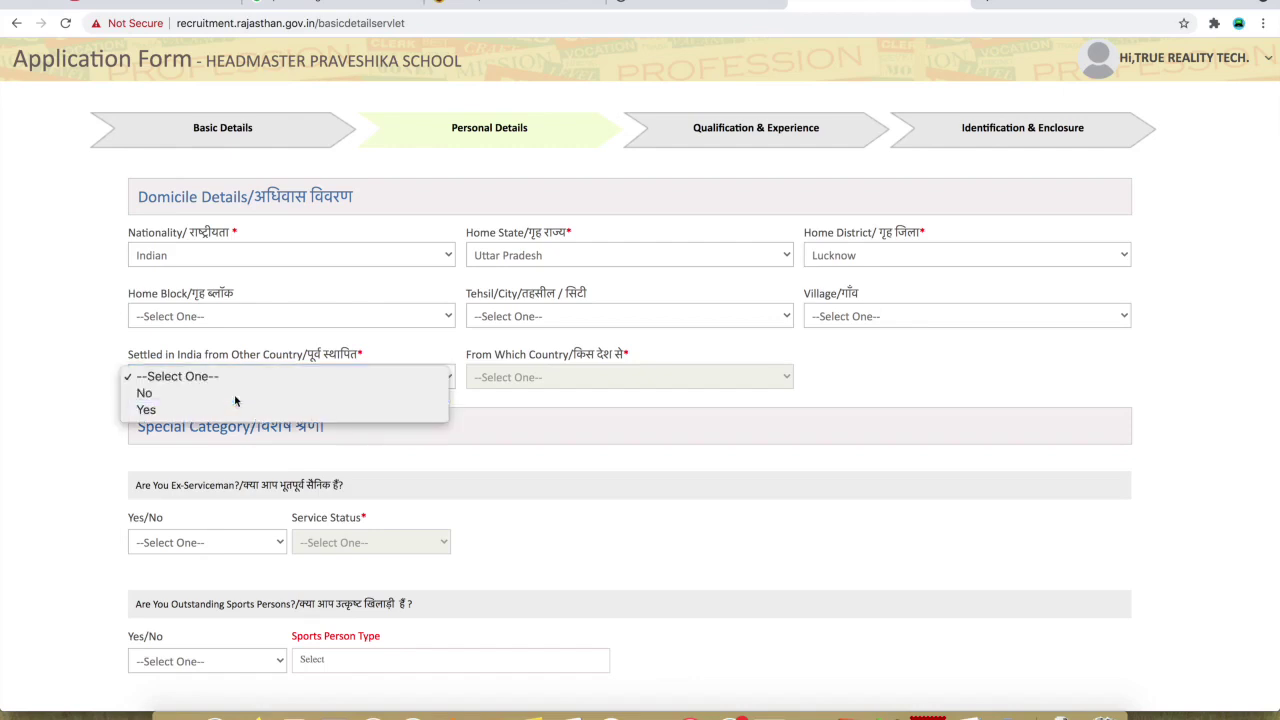
left_click(236, 392)
Answer No to the Ex-Serviceman and Outstanding Sports Persons questions in the Special Category section
scroll(471, 328, "down", 1)
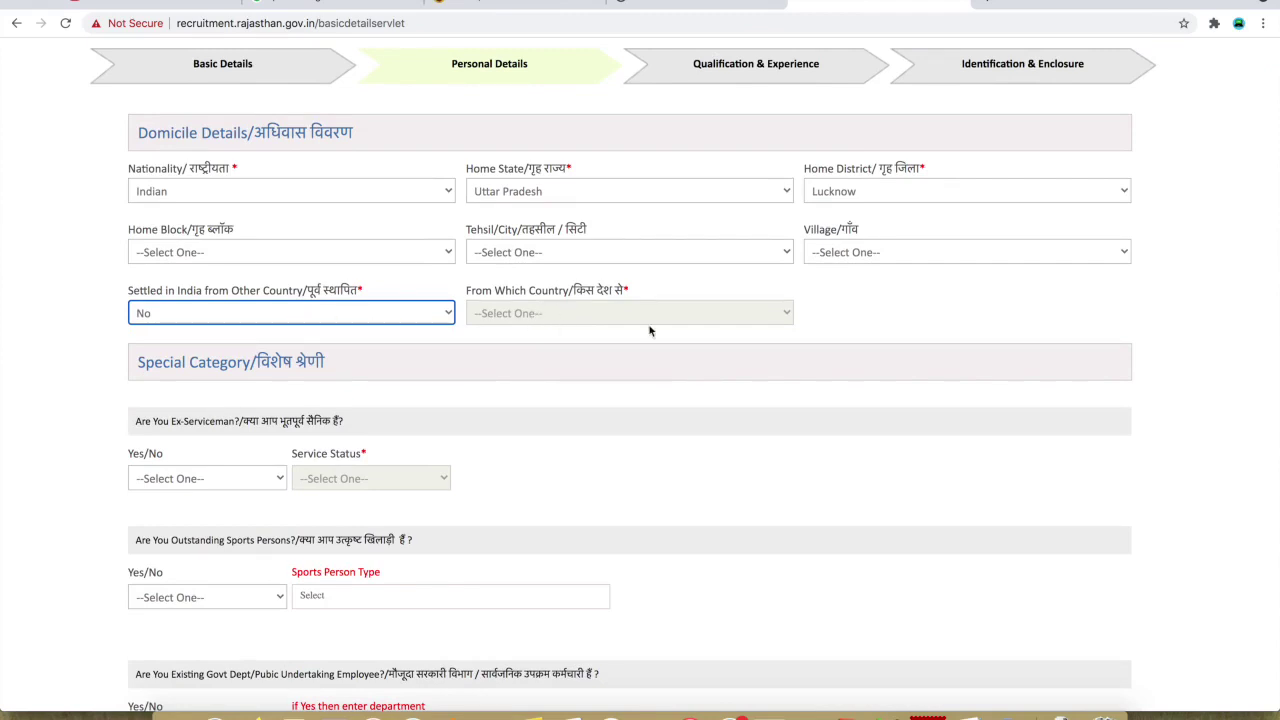
scroll(553, 386, "down", 1)
scroll(553, 386, "down", 2)
left_click(249, 316)
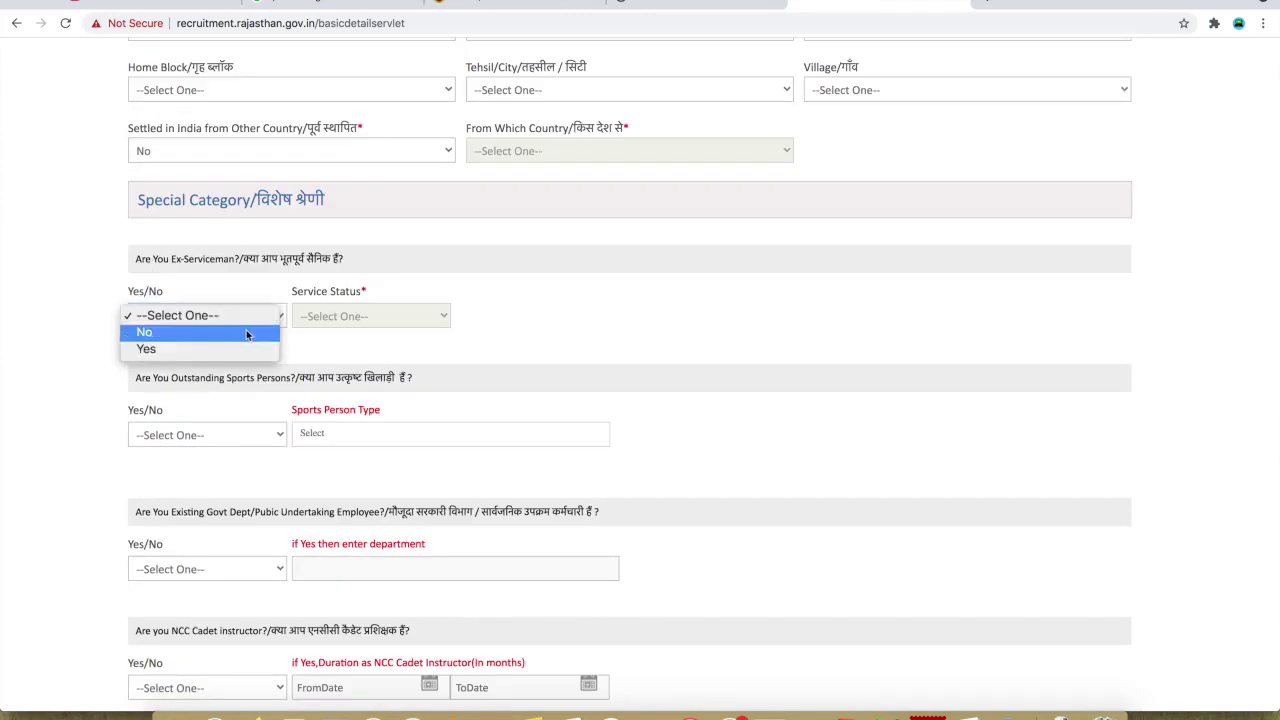
left_click(238, 331)
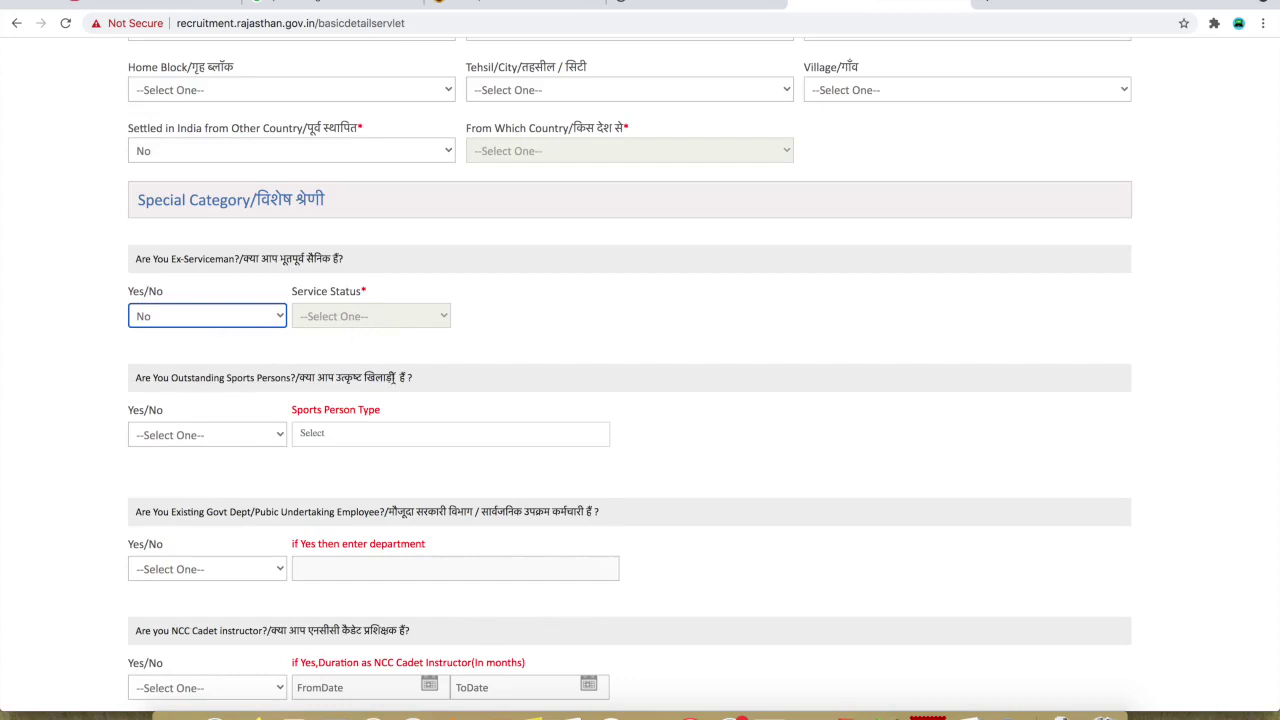
scroll(395, 360, "down", 2)
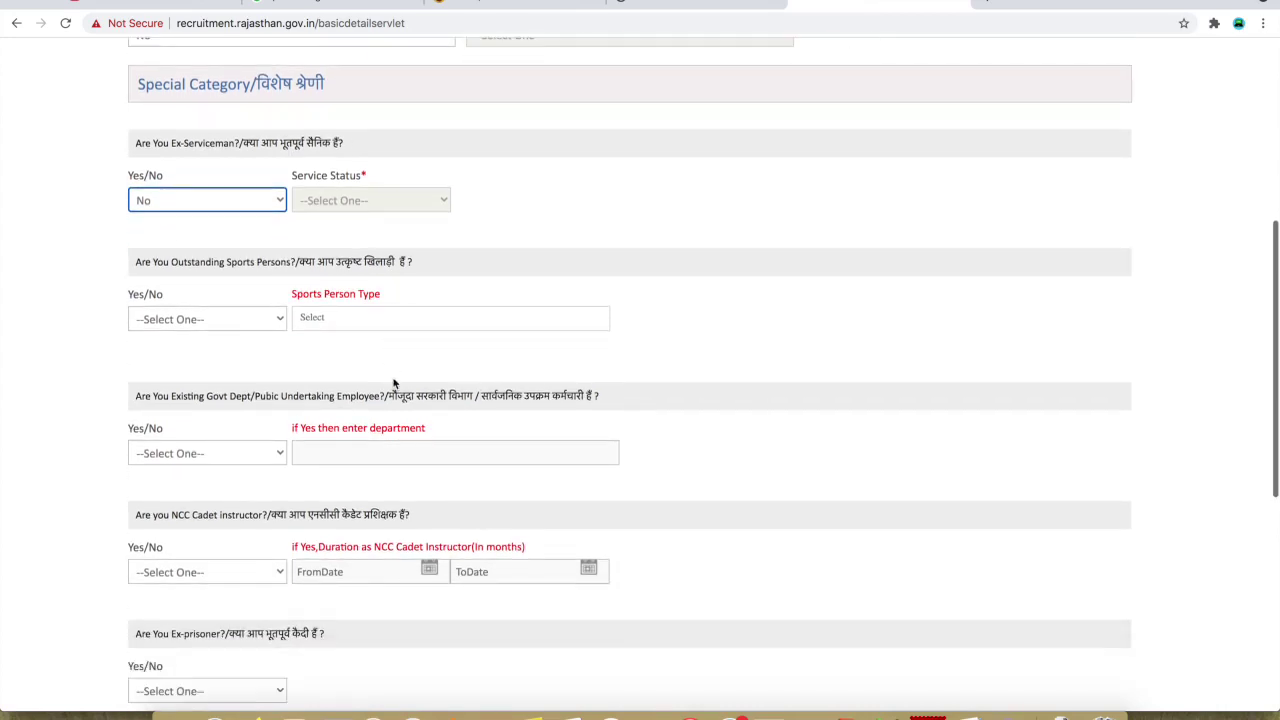
left_click(272, 323)
left_click(253, 343)
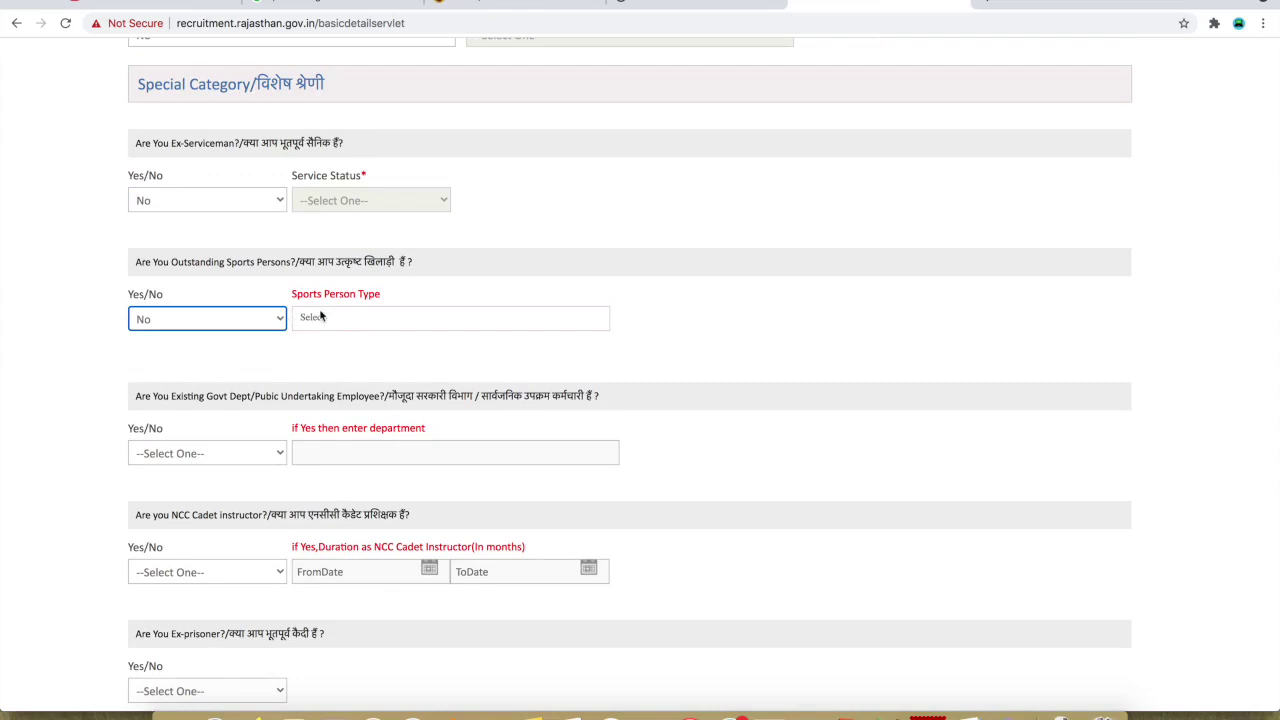
Answer No to the existing government department or public undertaking employee question and the NCC Cadet instructor question
scroll(405, 363, "down", 2)
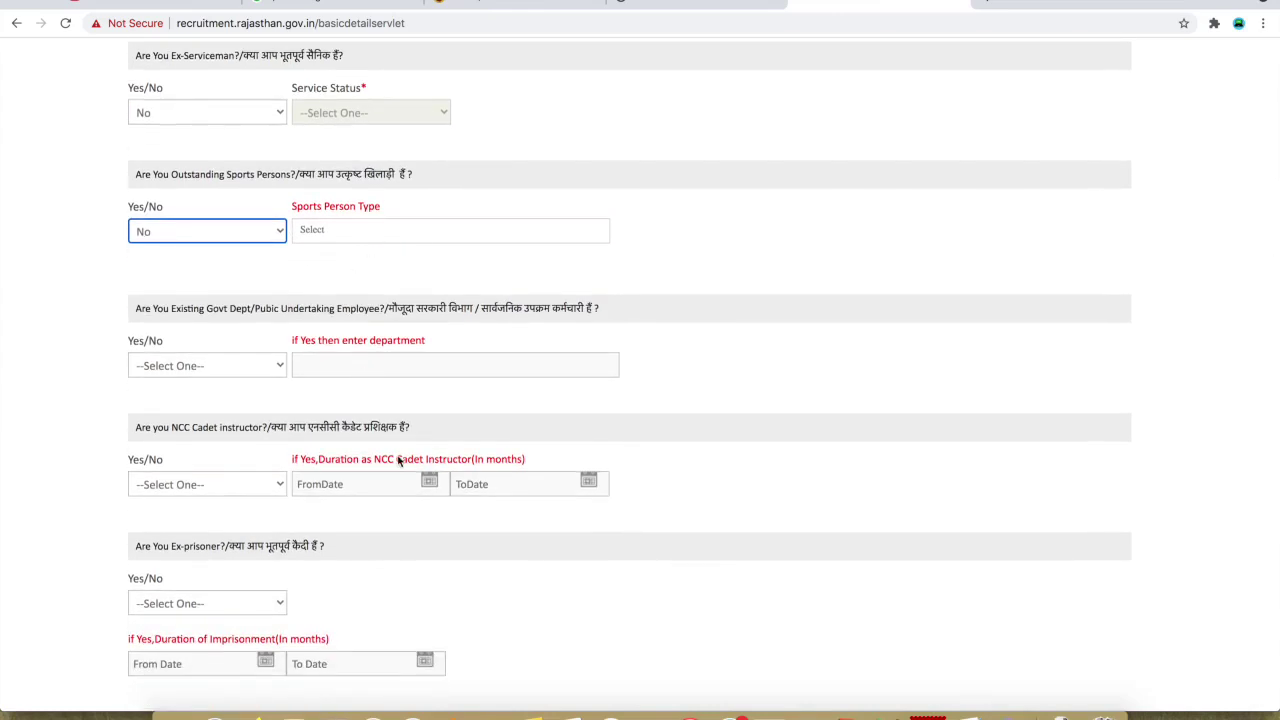
left_click(235, 366)
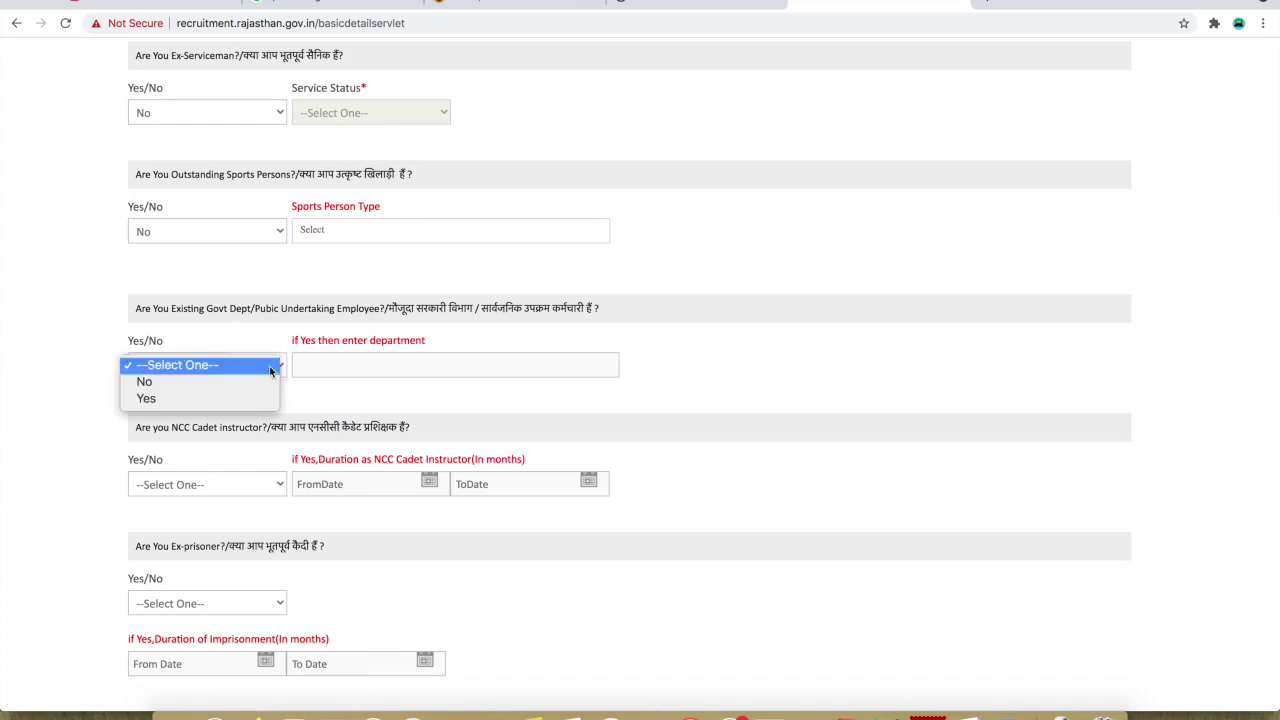
left_click(243, 384)
scroll(243, 386, "down", 3)
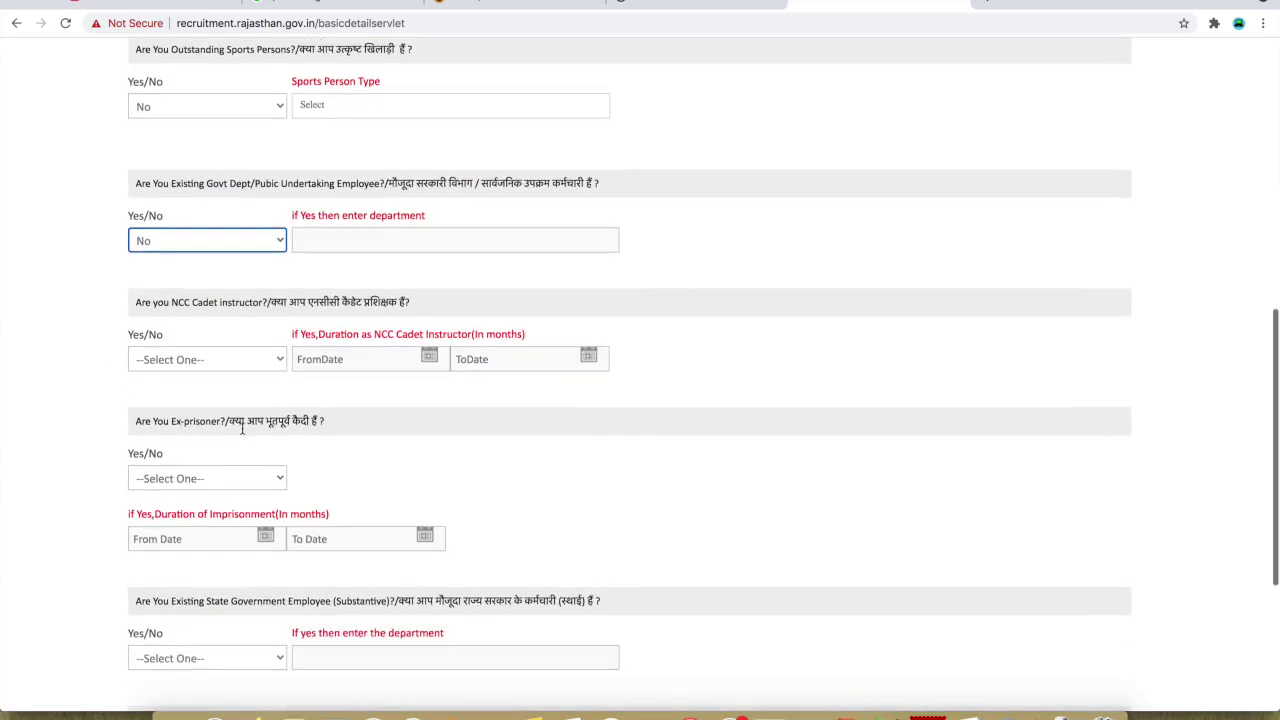
left_click(234, 361)
Answer No to the Ex-prisoner and existing State Government Employee (Substantive) questions
scroll(219, 421, "down", 3)
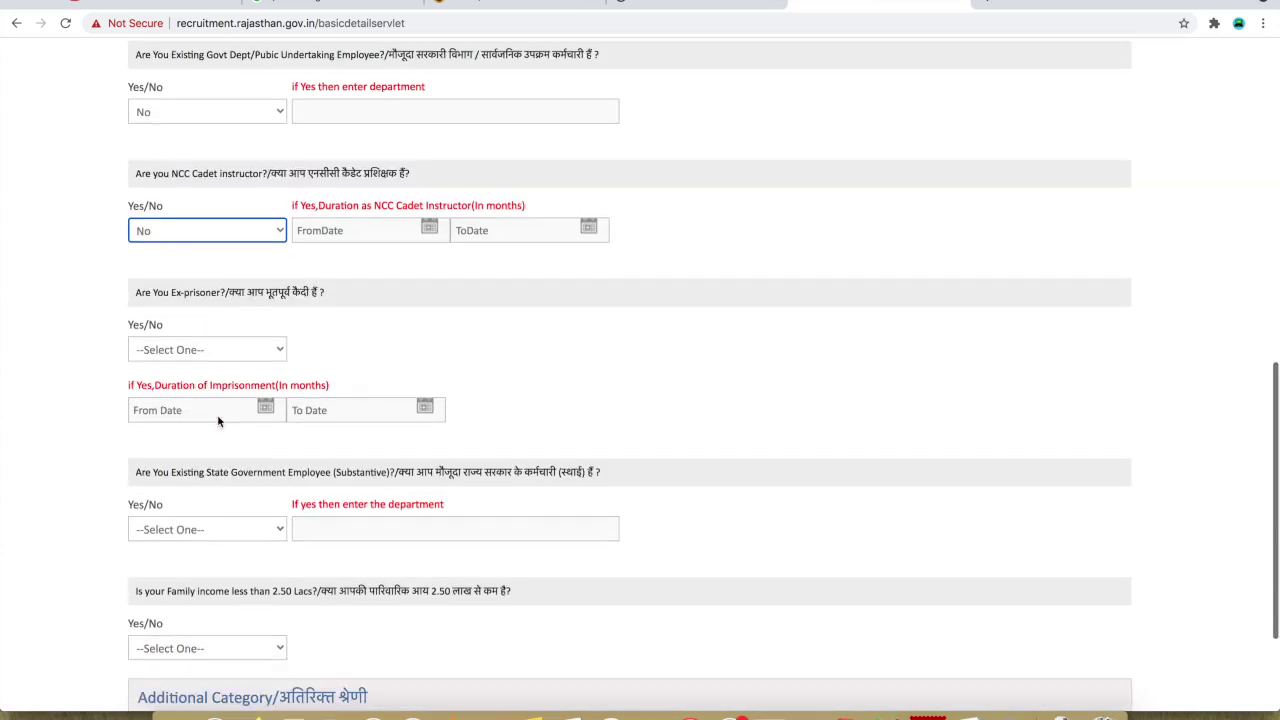
left_click(209, 350)
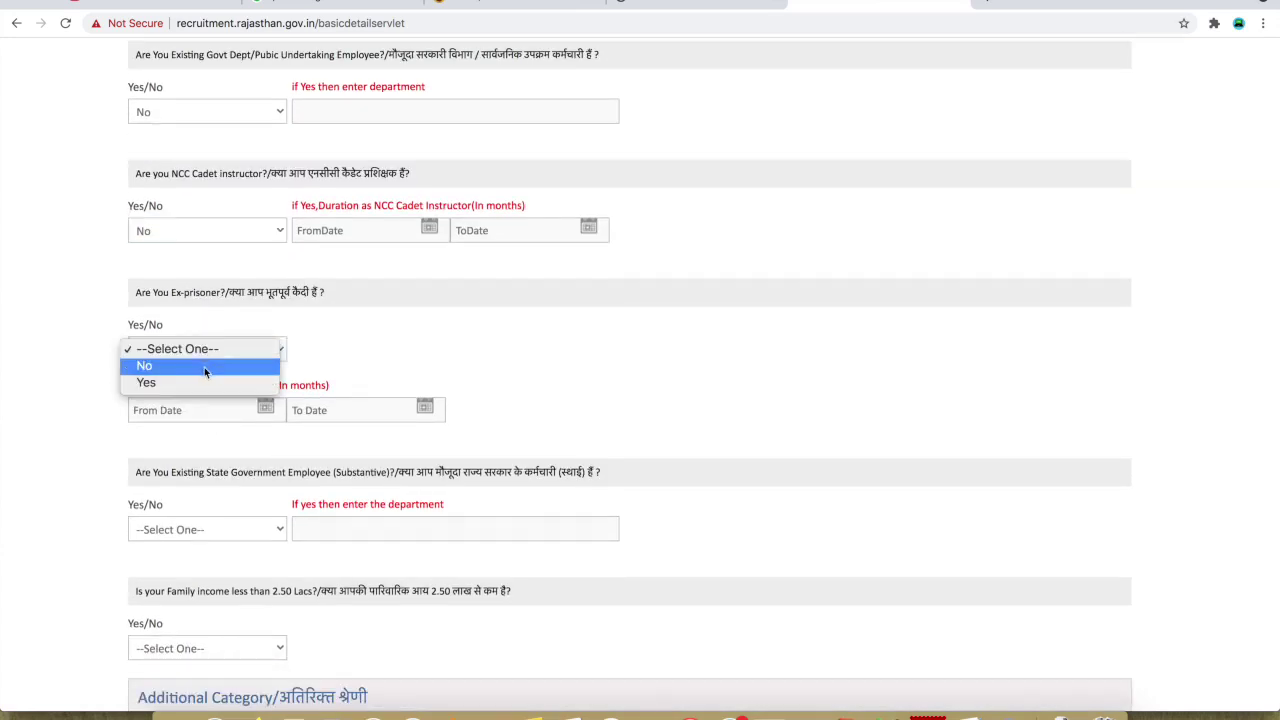
left_click(204, 367)
scroll(214, 426, "down", 3)
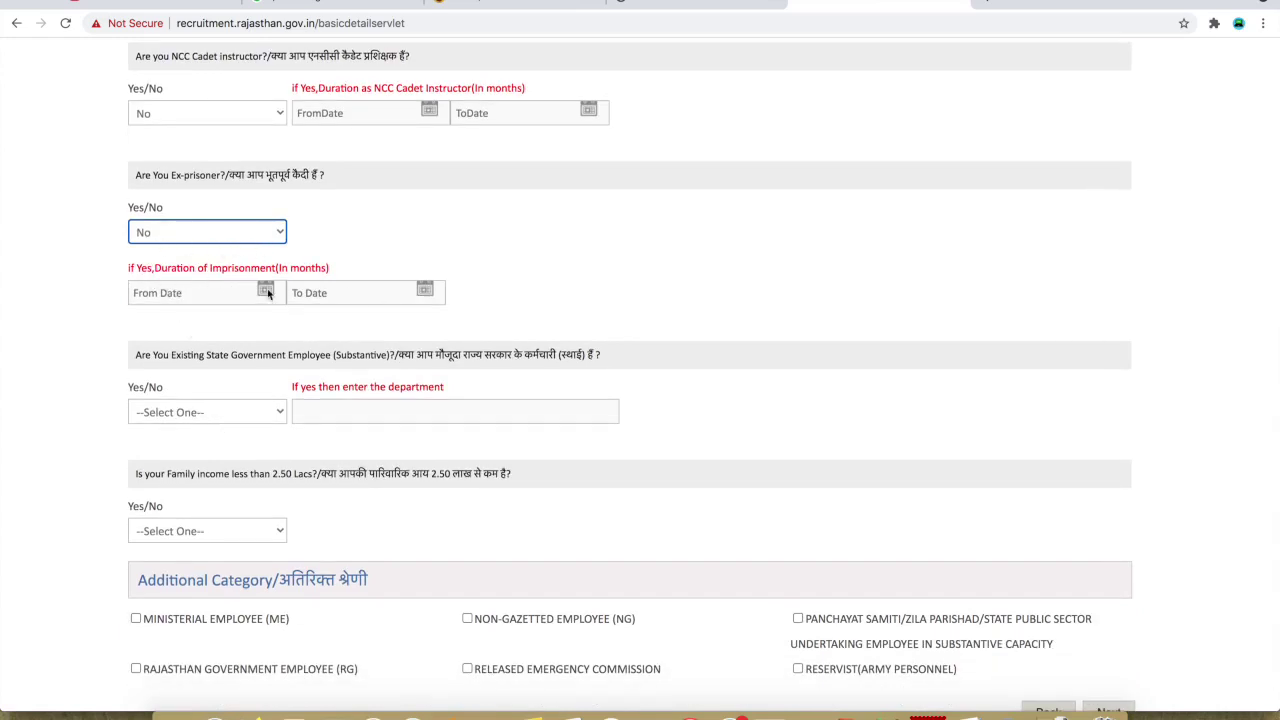
scroll(287, 378, "down", 1)
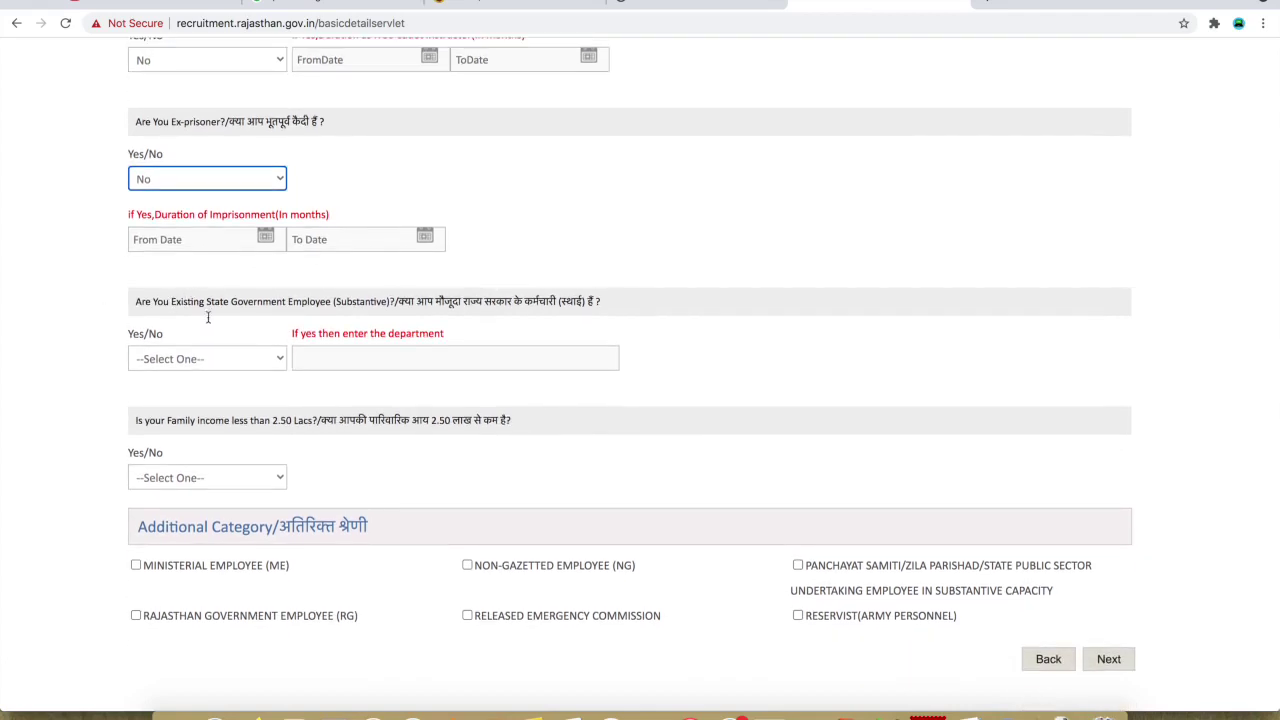
left_click(245, 362)
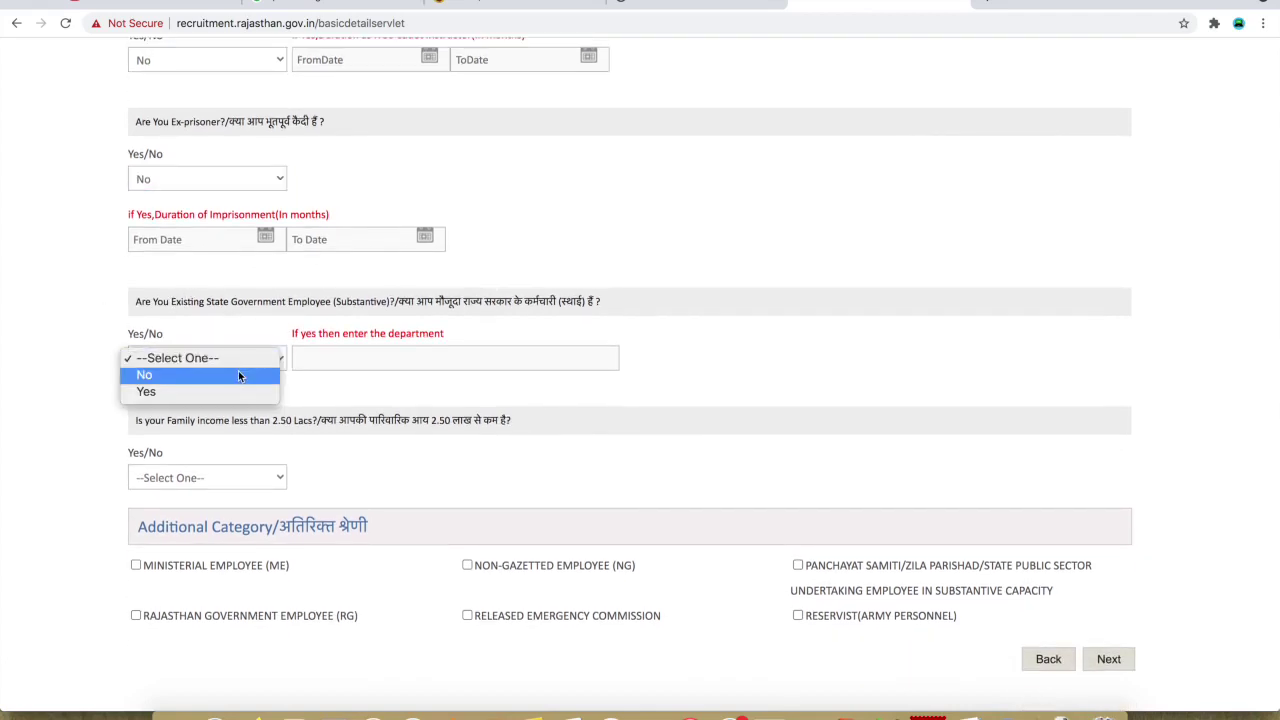
left_click(240, 371)
Answer No to family income being less than 2.50 Lacs and proceed to the Qualification & Experience section
scroll(224, 449, "down", 1)
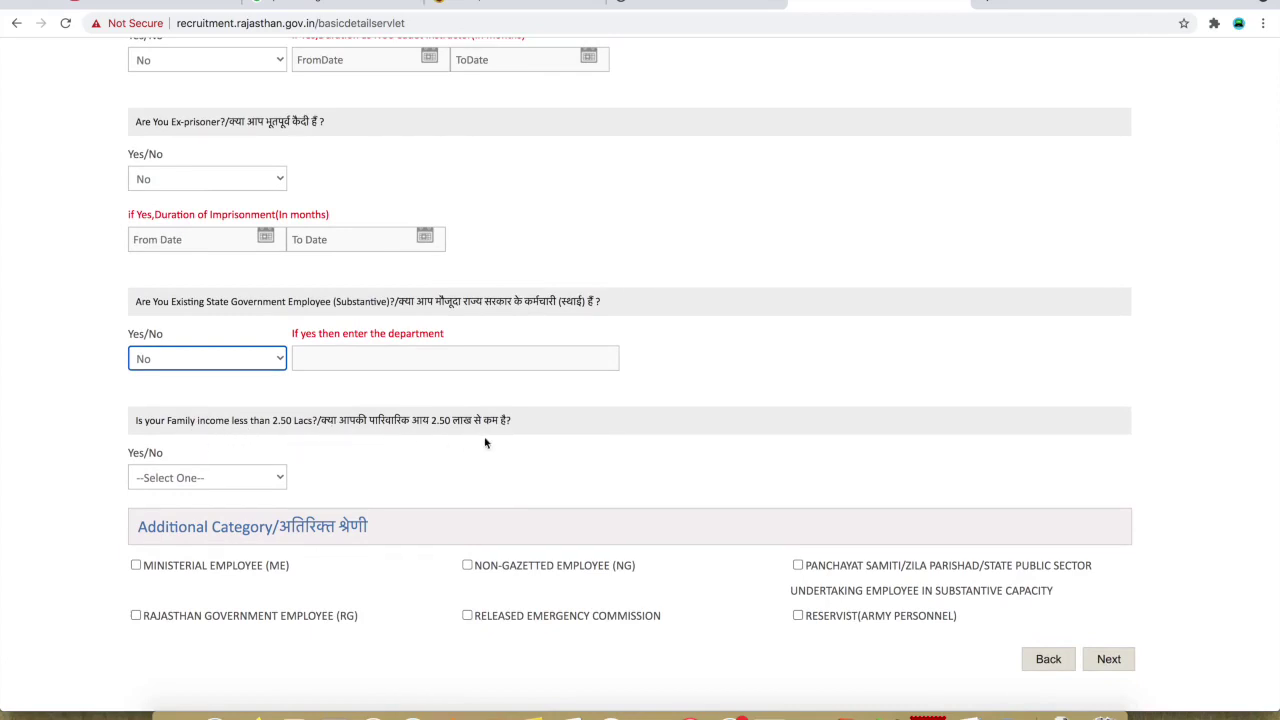
left_click(245, 481)
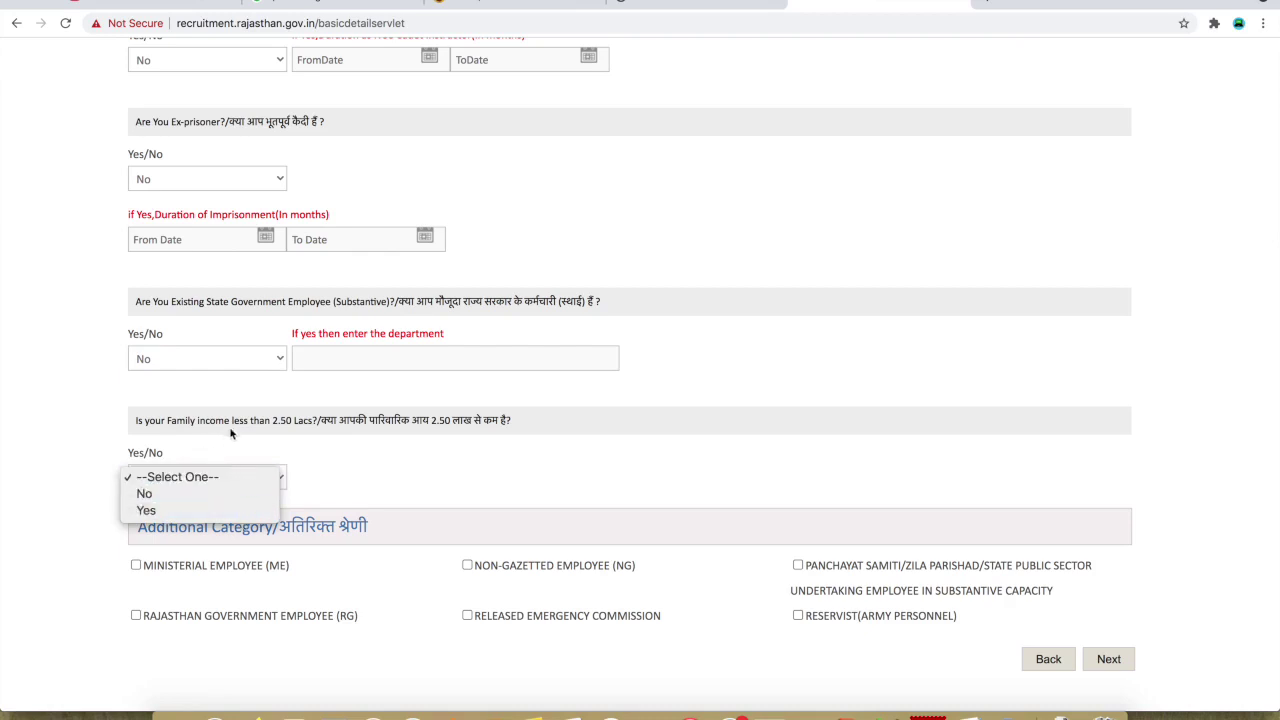
left_click(175, 495)
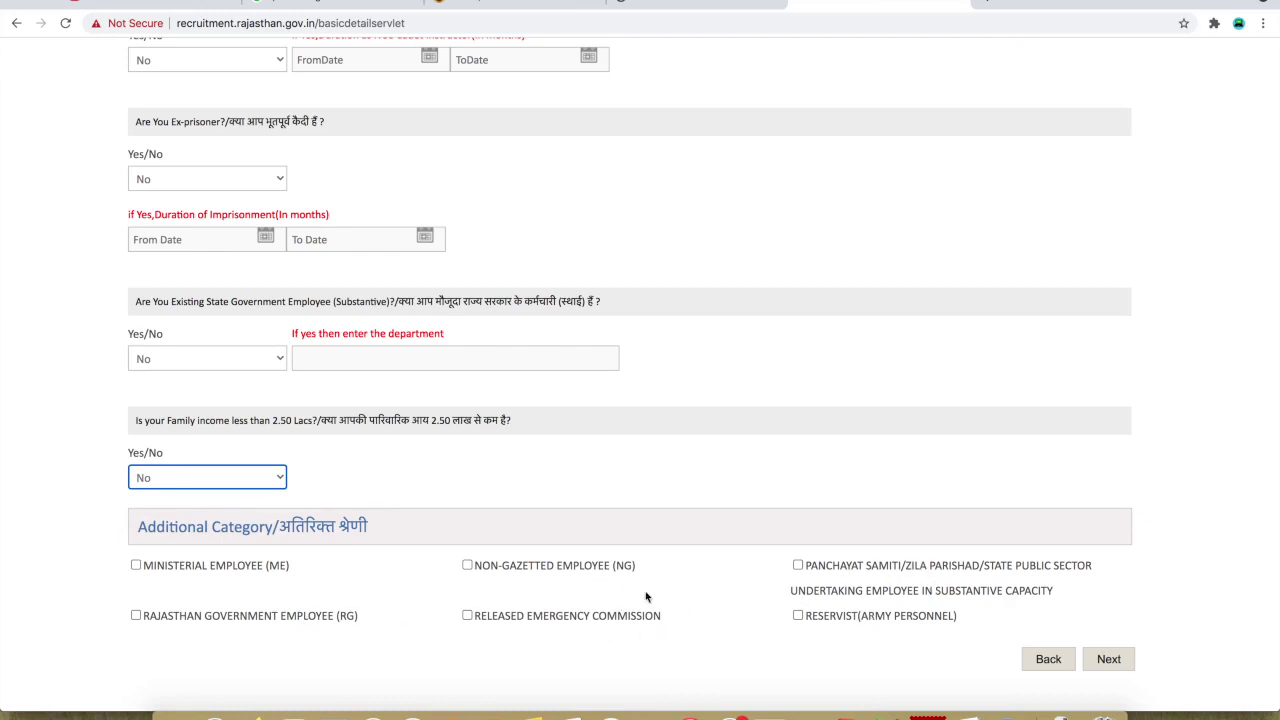
left_click(1108, 663)
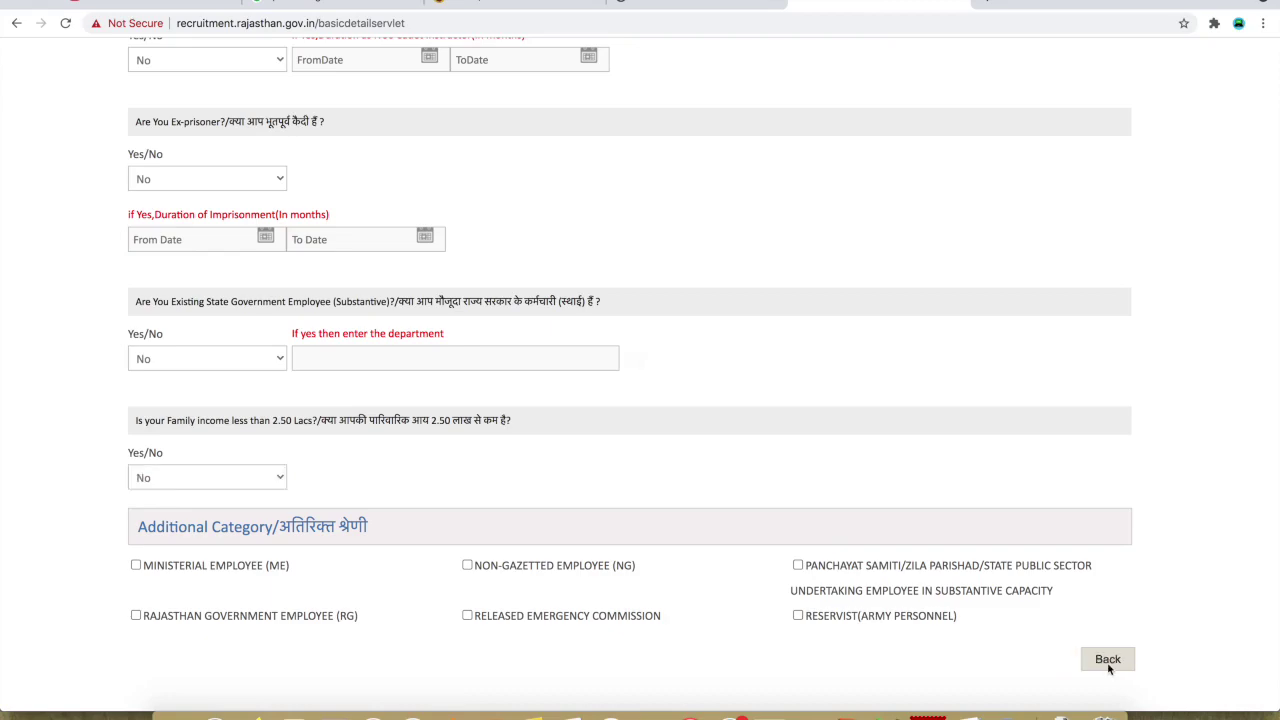
scroll(623, 364, "down", 3)
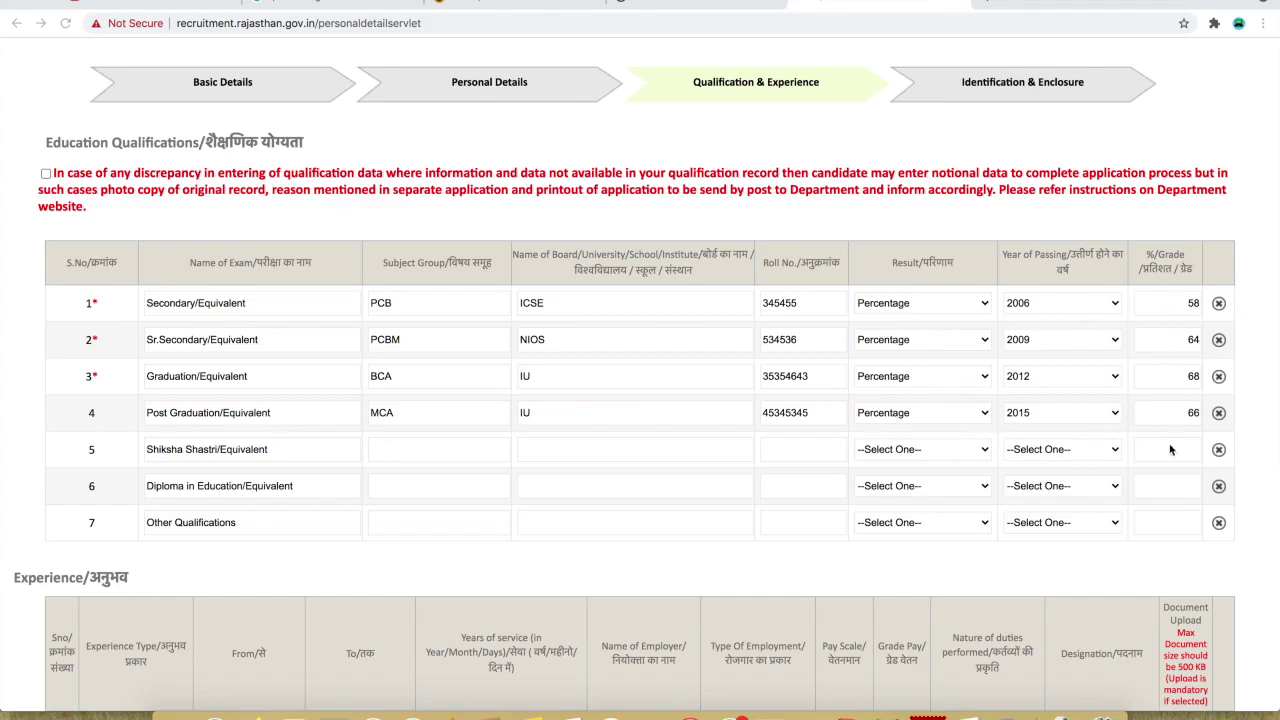
Check the Working Experience 1 entry and try to proceed to the Identification & Enclosure section
scroll(1168, 453, "down", 1)
scroll(1168, 453, "down", 3)
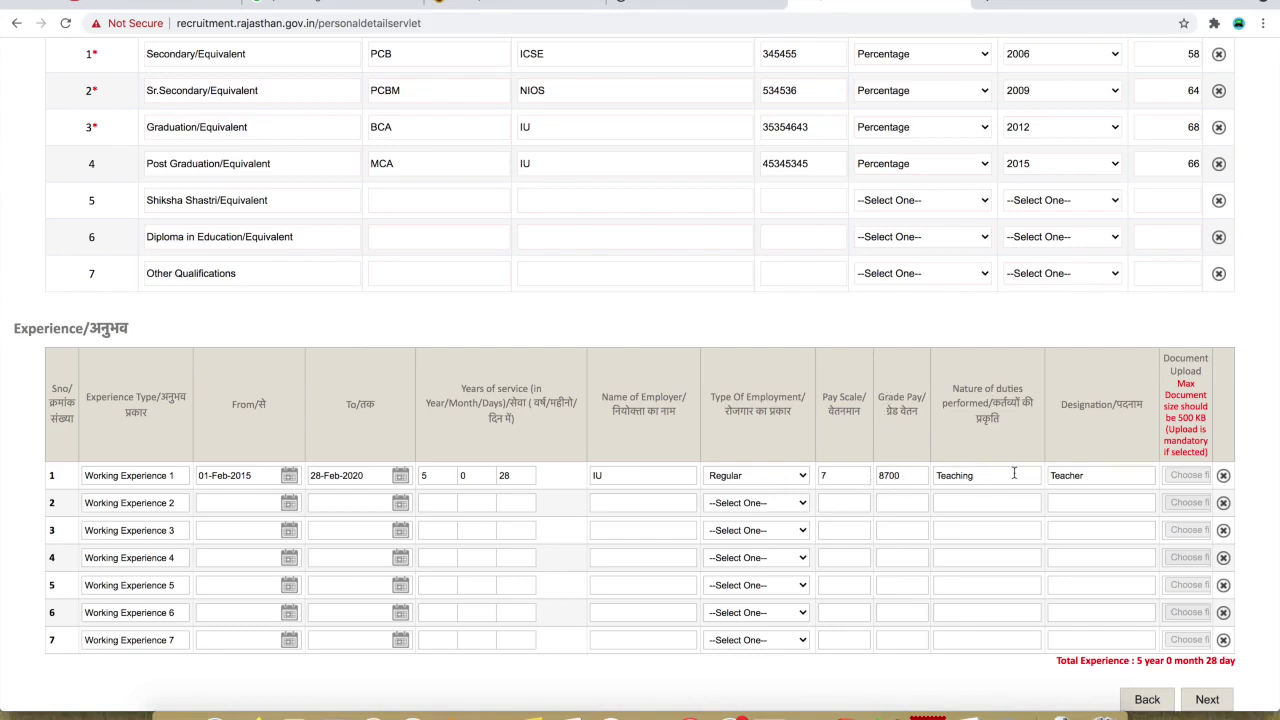
left_click(1105, 481)
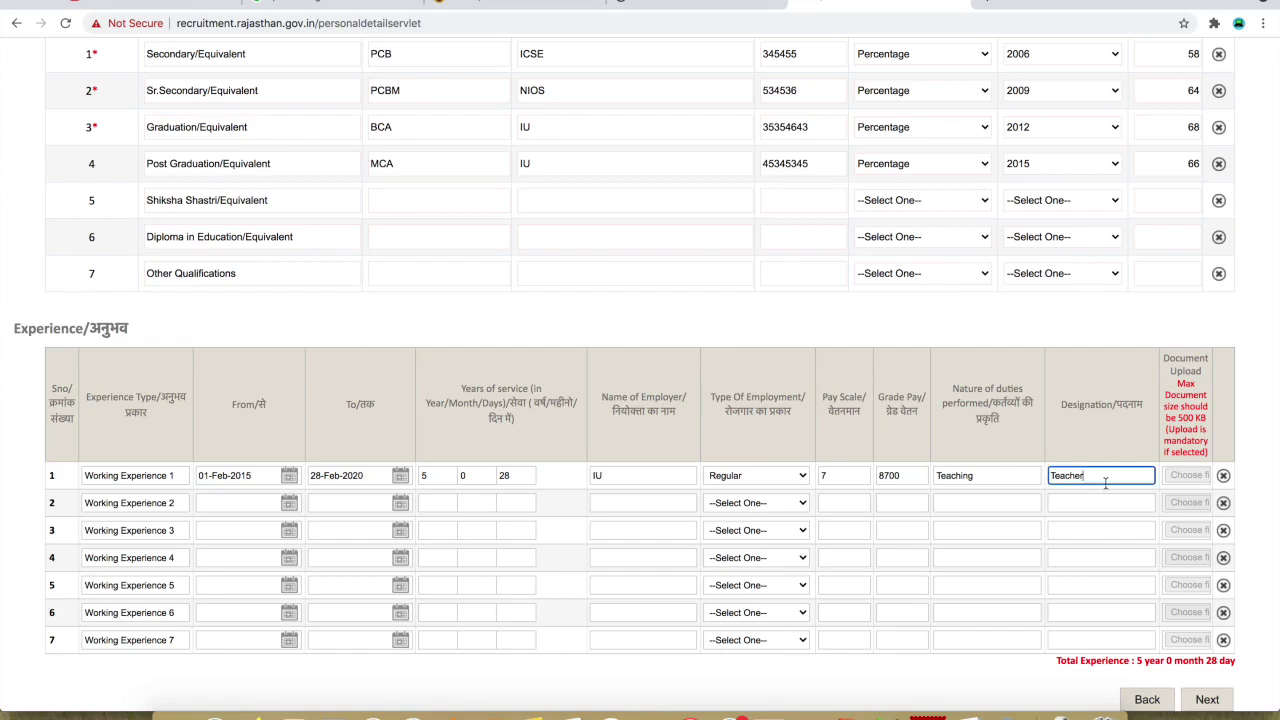
left_click(1185, 507)
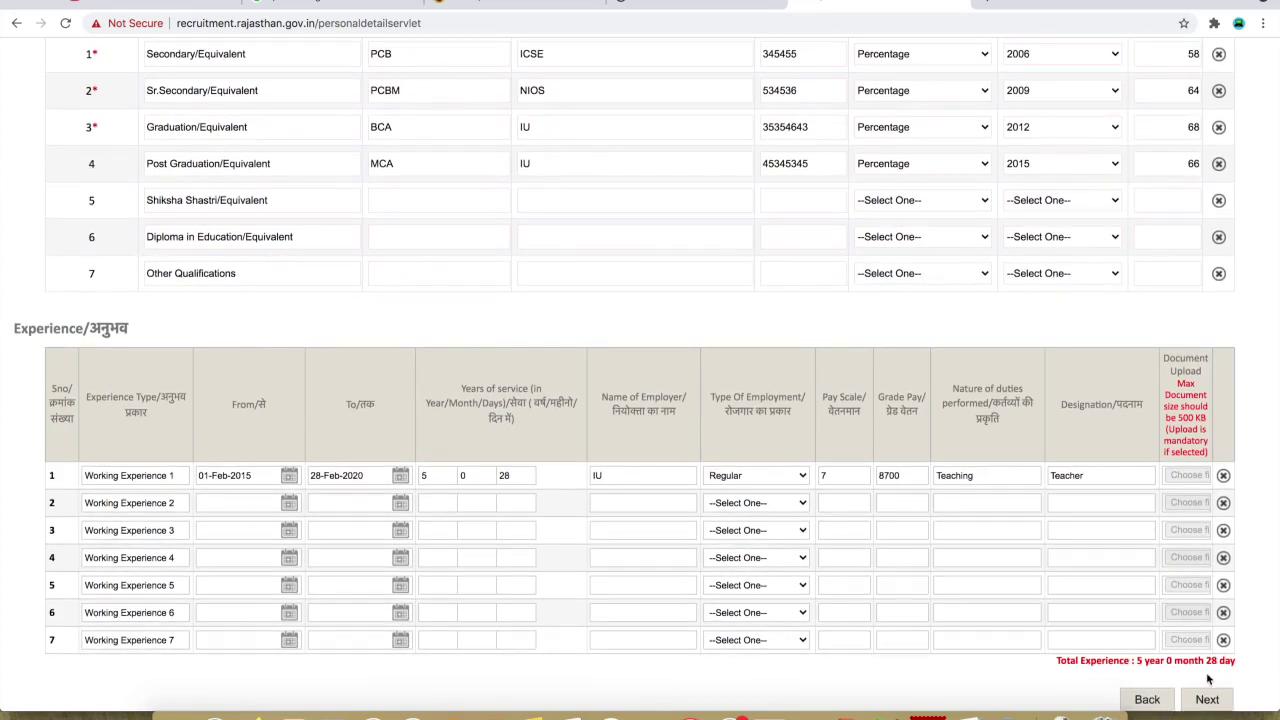
left_click(1207, 700)
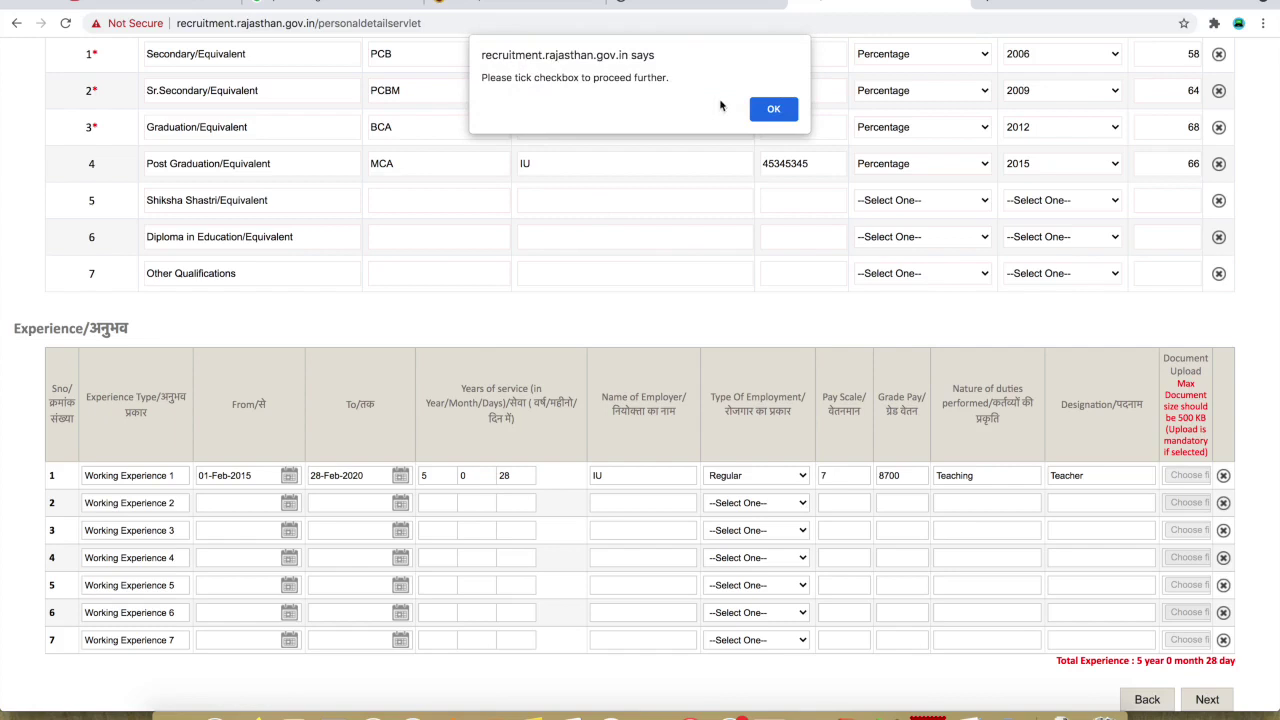
left_click(780, 110)
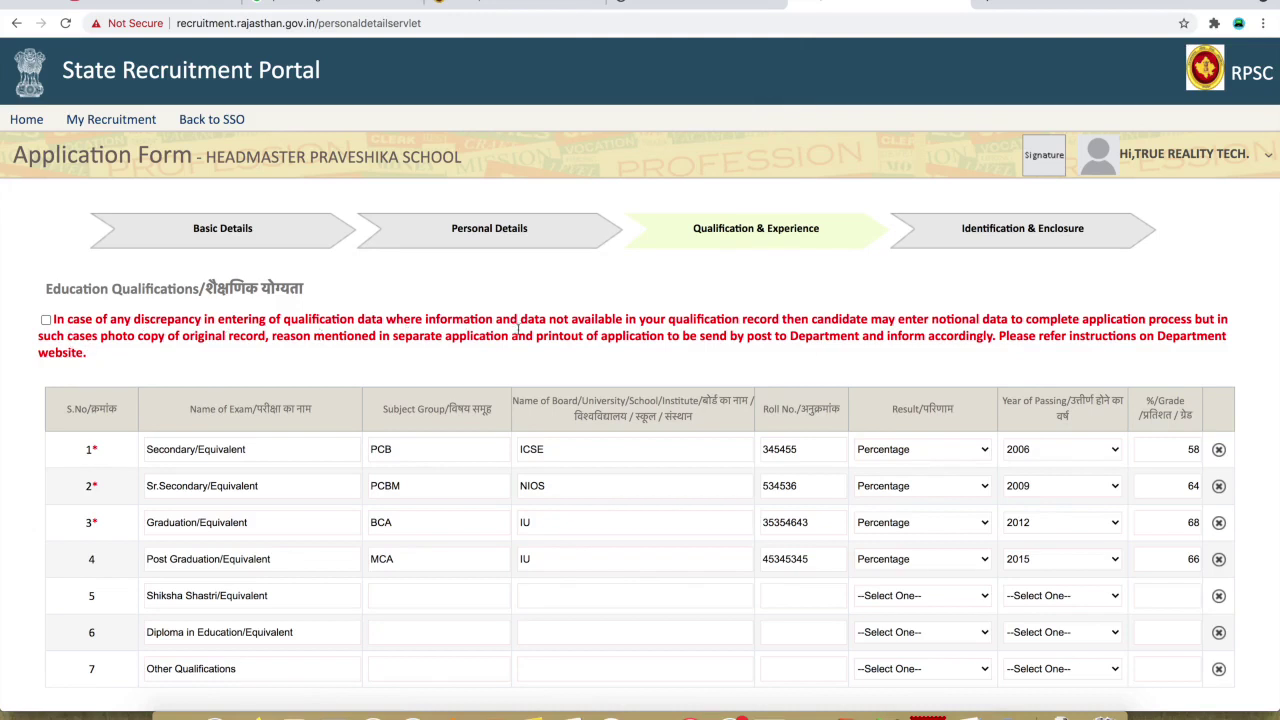
Accept the declaration about discrepancies in the qualification data and proceed to the Identification & Enclosure section
left_click(642, 329)
left_click_drag(881, 327, 1074, 340)
left_click(284, 349)
left_click_drag(102, 338, 320, 352)
left_click(319, 343)
scroll(319, 343, "down", 1)
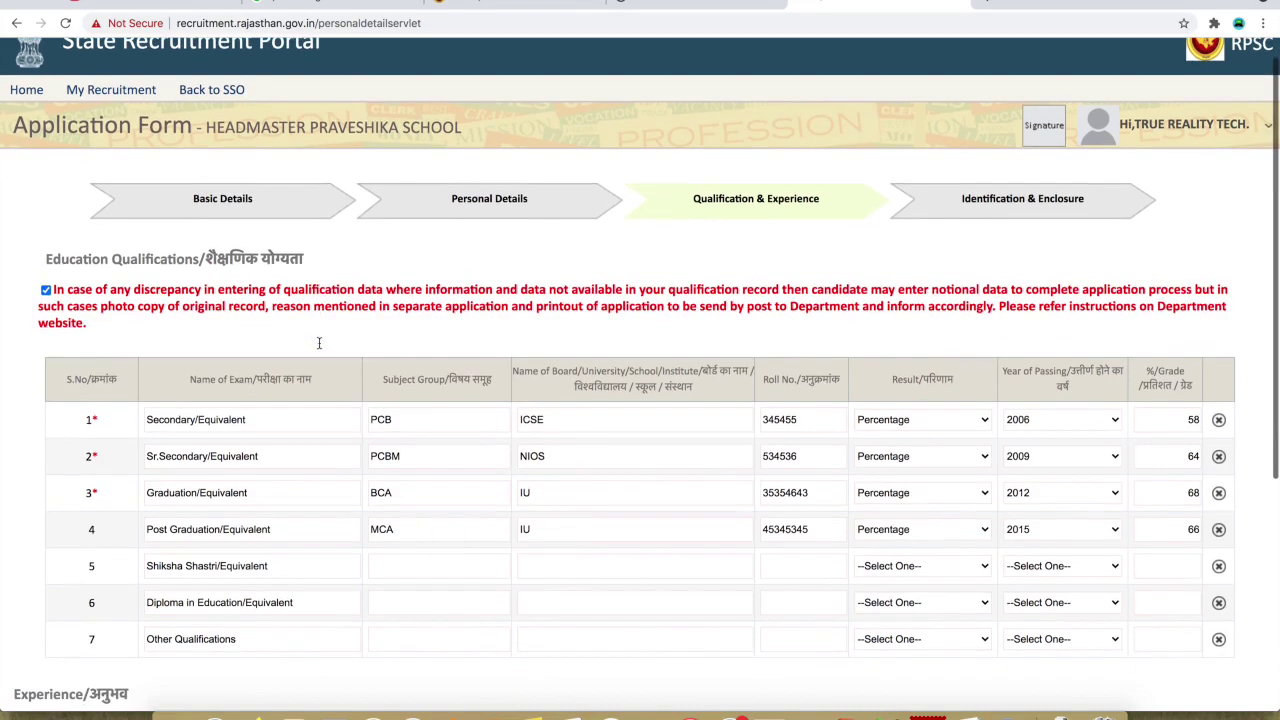
scroll(562, 453, "down", 5)
scroll(900, 470, "up", 1)
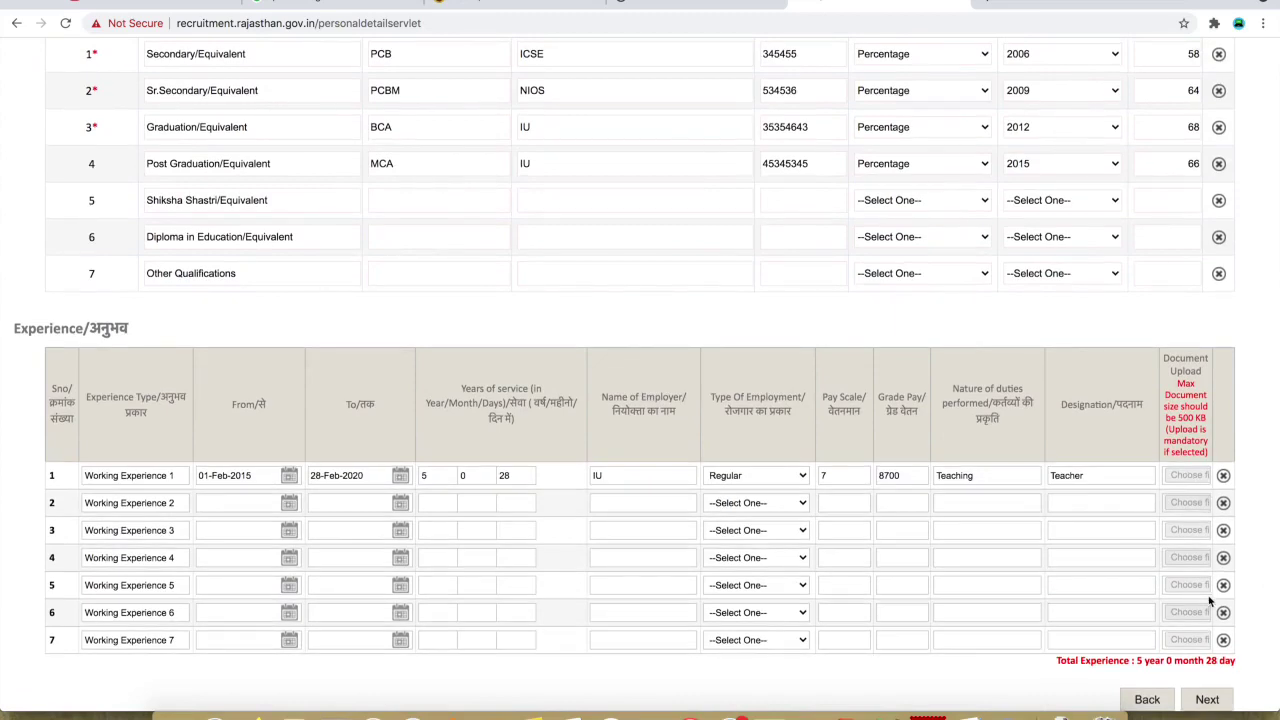
left_click(1208, 700)
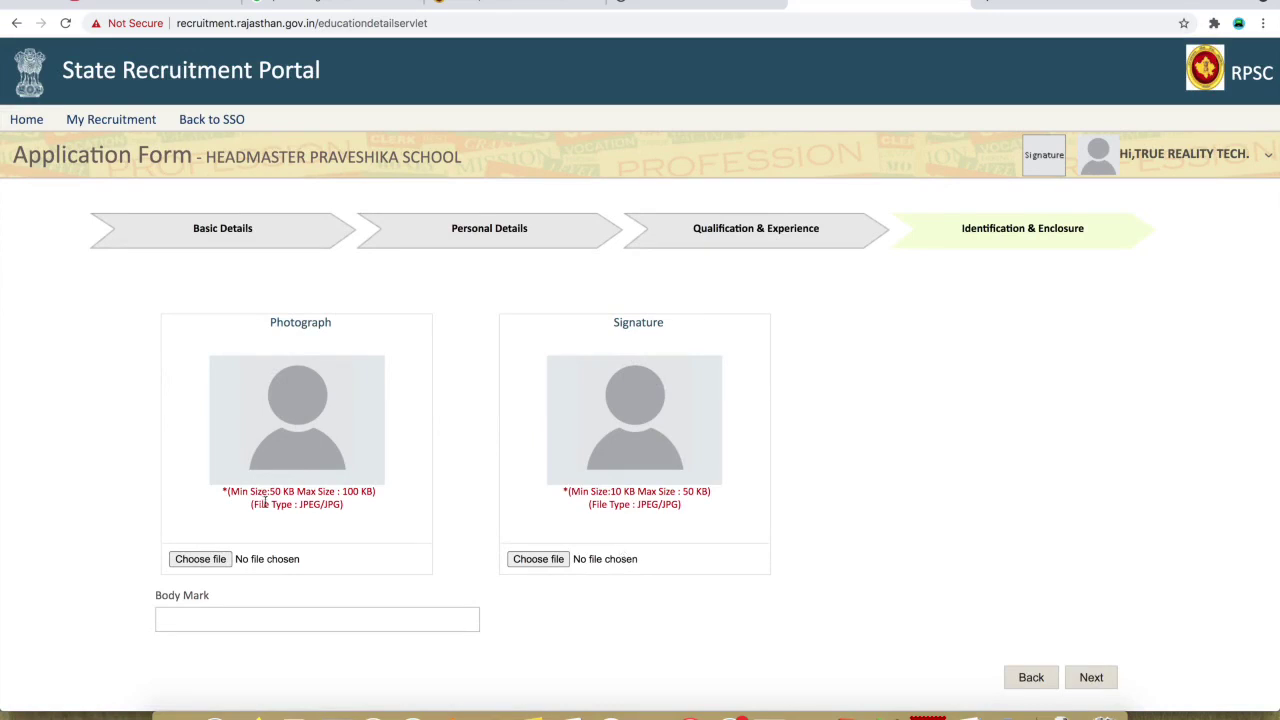
Upload the applicant's compressed JPG photograph from the documents stored in the ALL folder
left_click_drag(270, 491, 380, 494)
left_click(380, 499)
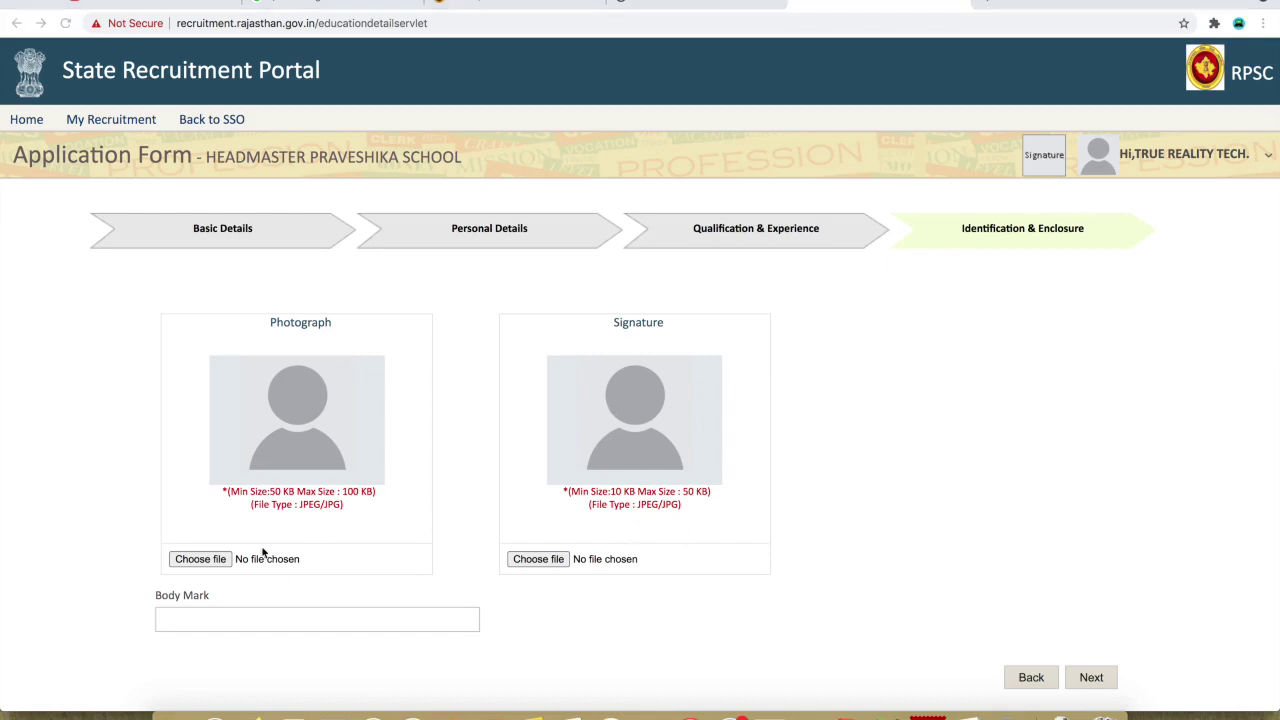
left_click(201, 559)
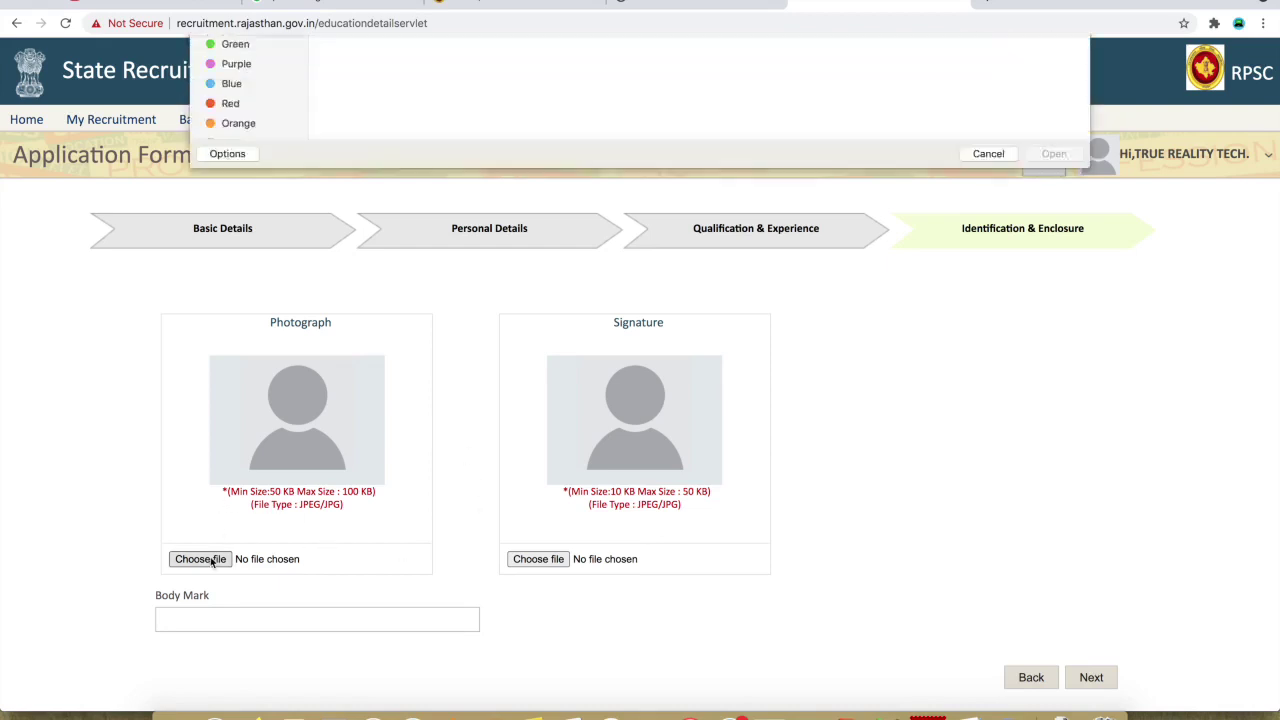
double_click(627, 107)
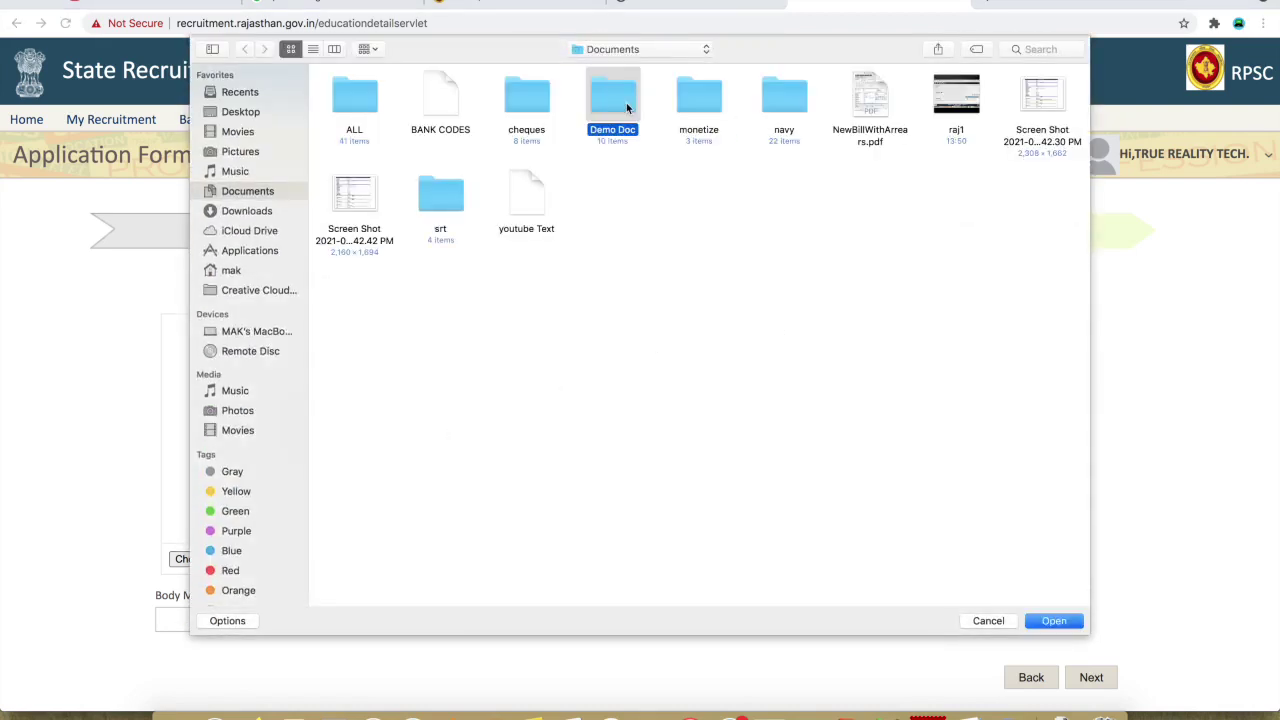
left_click(245, 49)
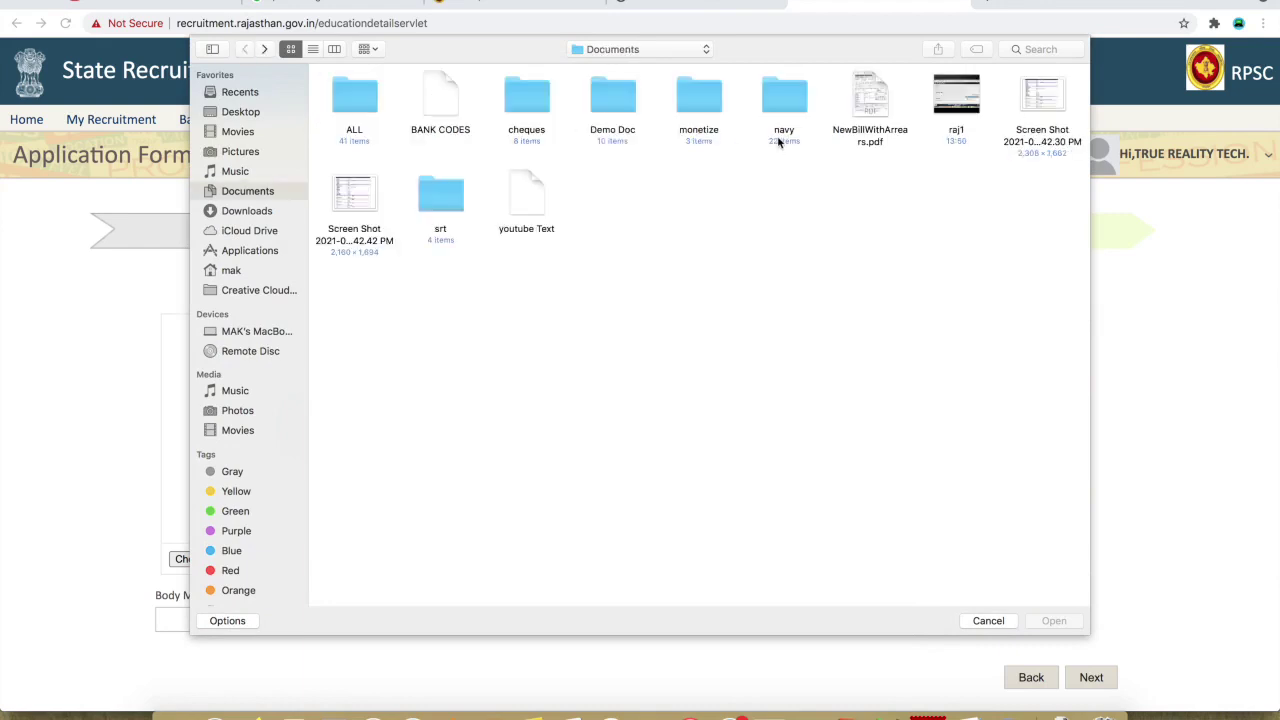
left_click(367, 103)
double_click(367, 103)
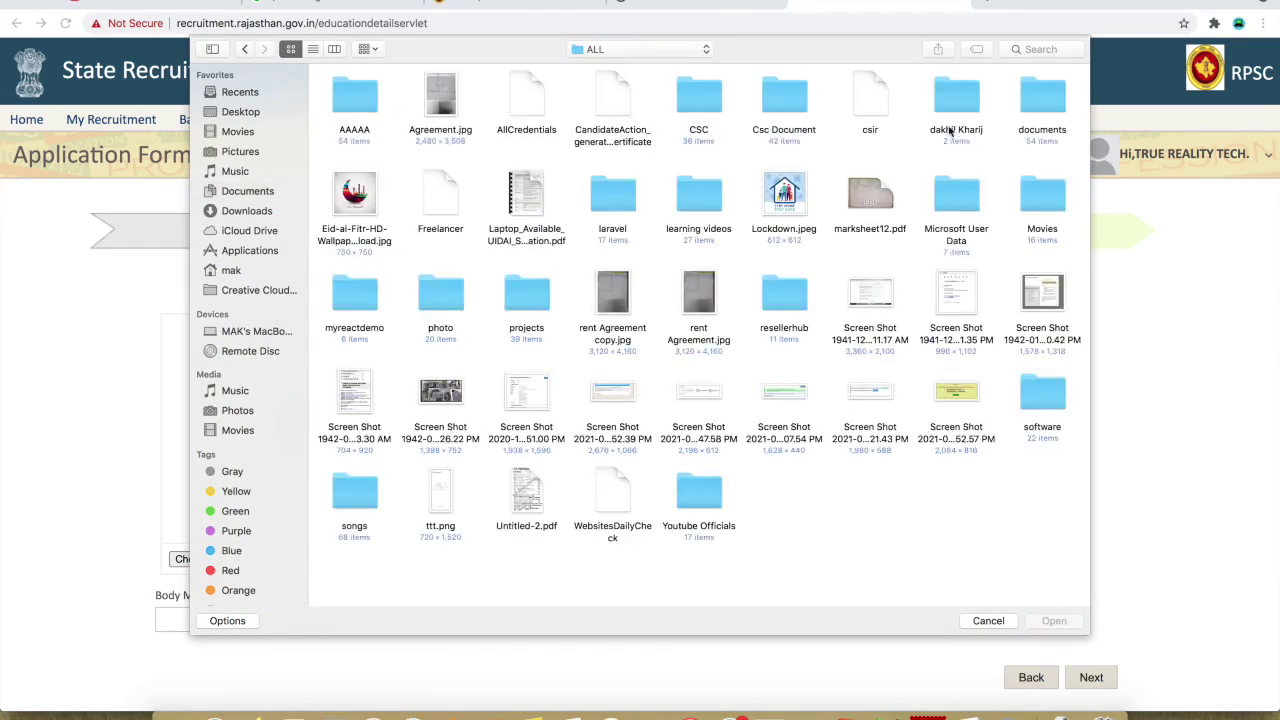
left_click(1032, 113)
double_click(1032, 113)
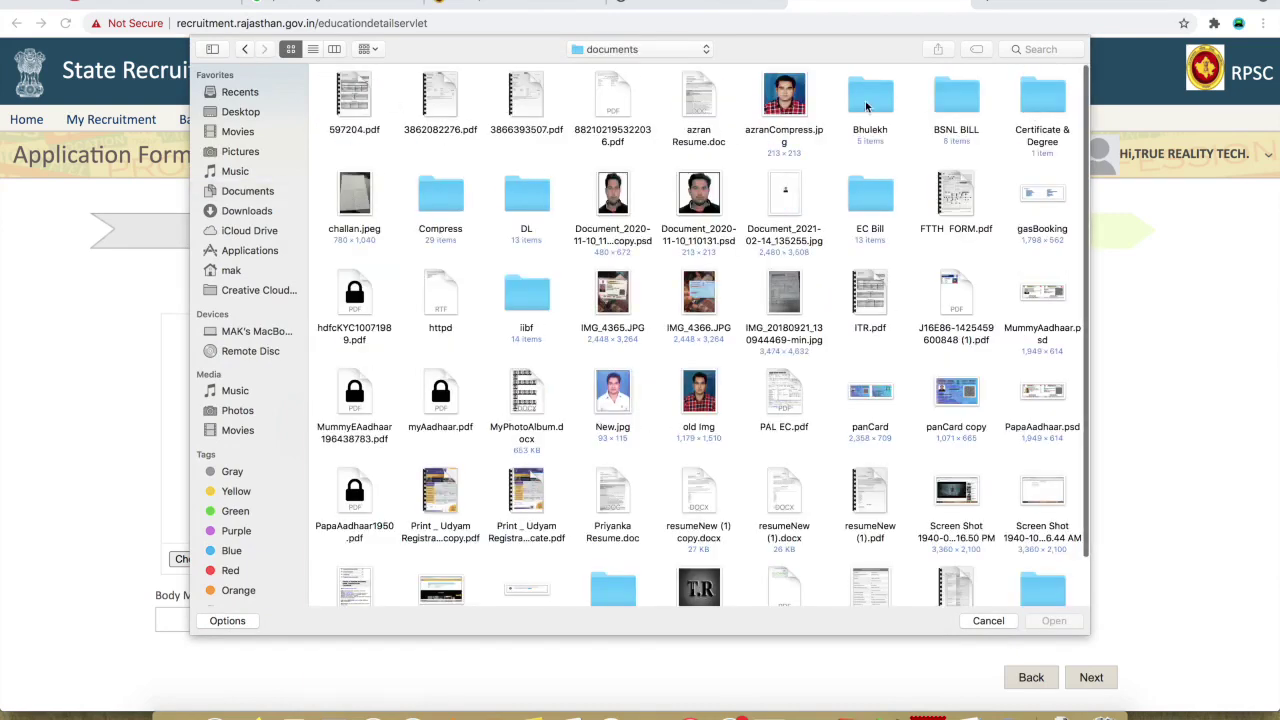
double_click(509, 470)
Upload New1.jpg as the applicant's signature
left_click(540, 559)
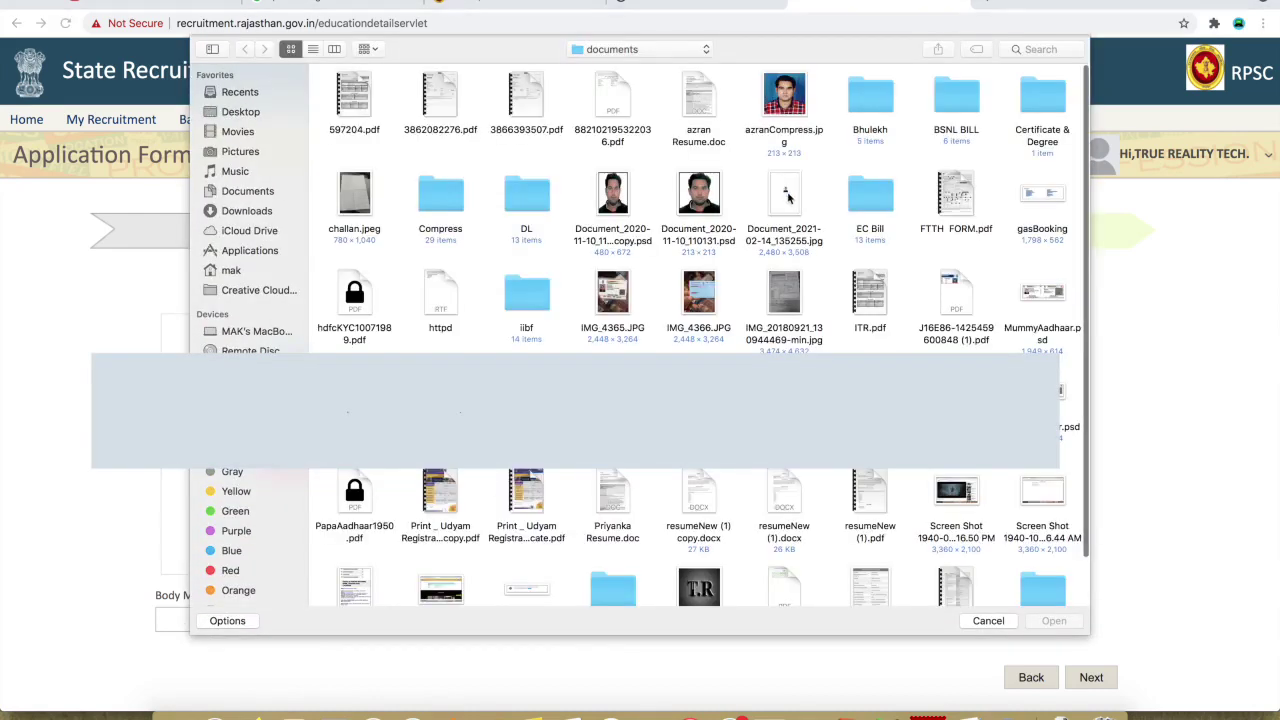
scroll(797, 481, "down", 1)
scroll(797, 481, "down", 2)
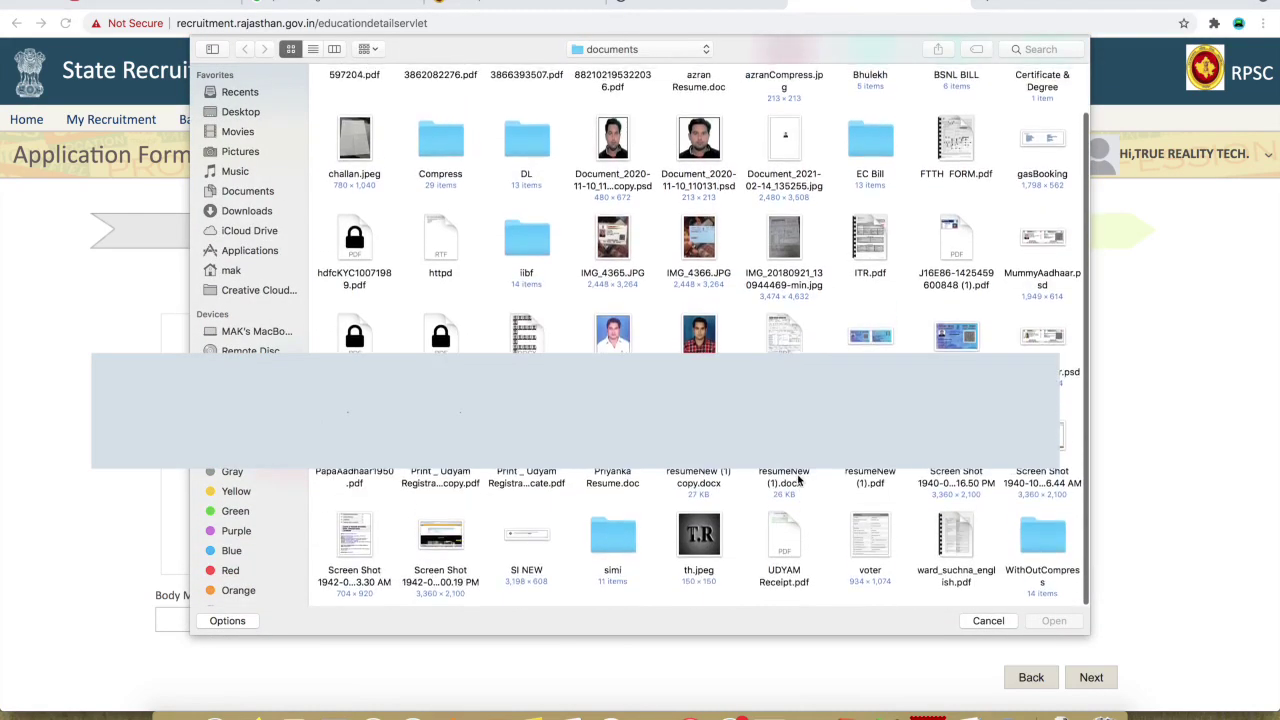
double_click(731, 593)
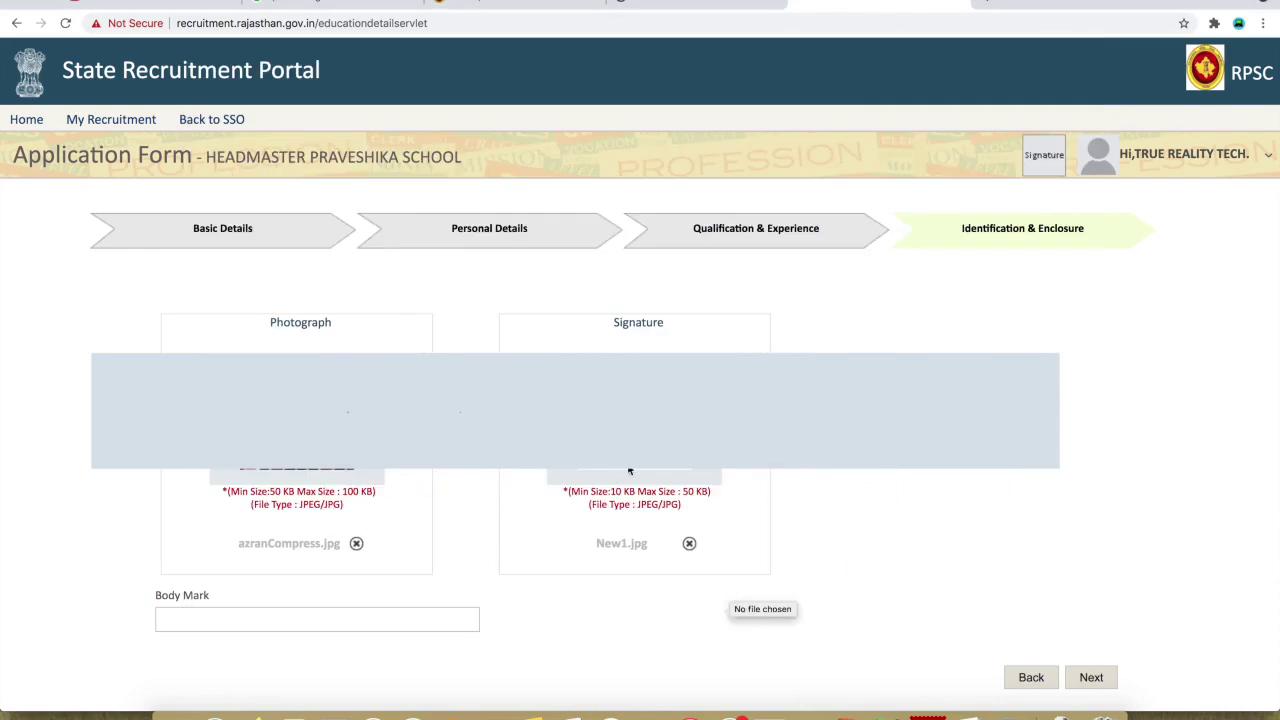
Set the Body Mark to NA and proceed to the application preview
left_click(397, 626)
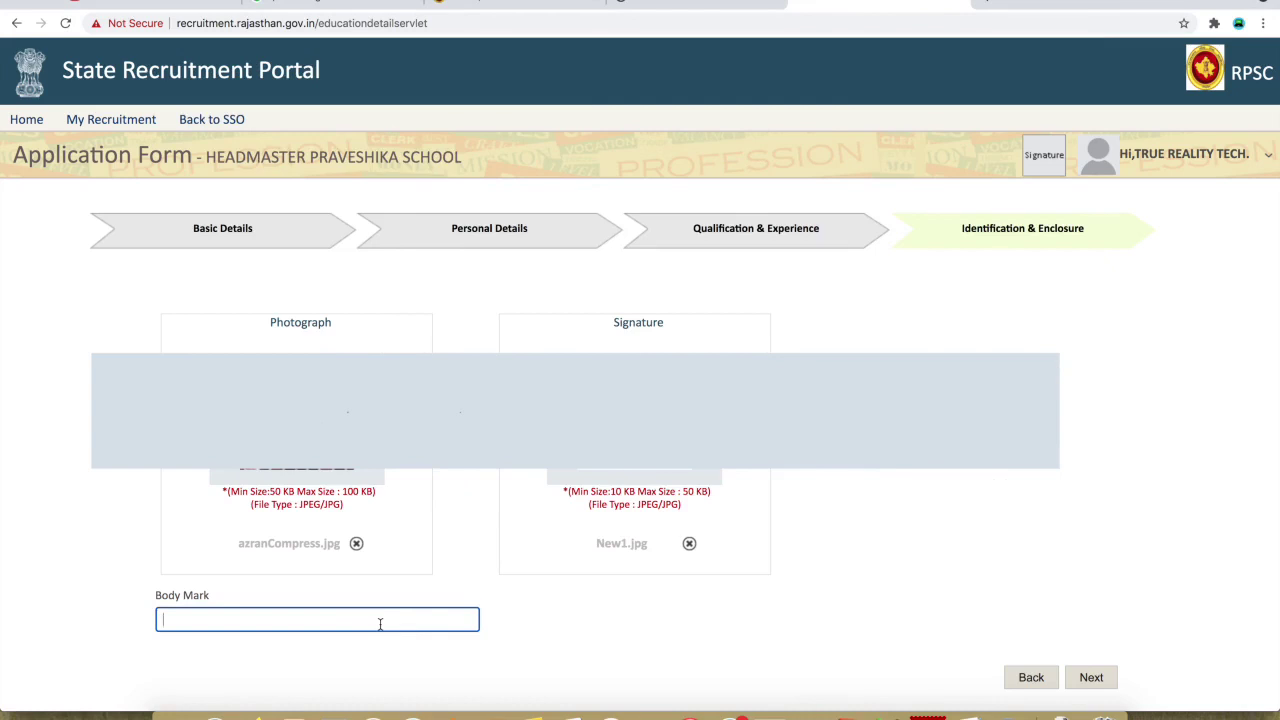
type("NA")
left_click(1091, 678)
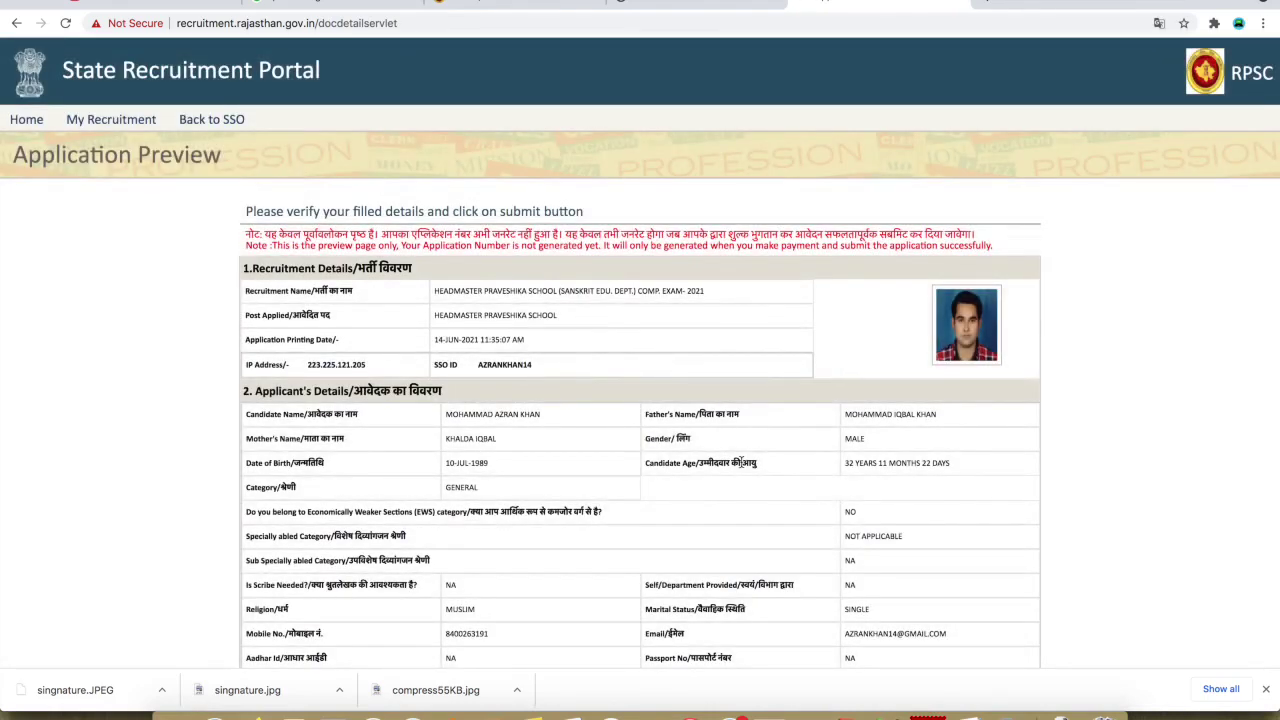
Review the application preview through the fee status and declaration, and confirm going on to fee payment
scroll(718, 490, "down", 6)
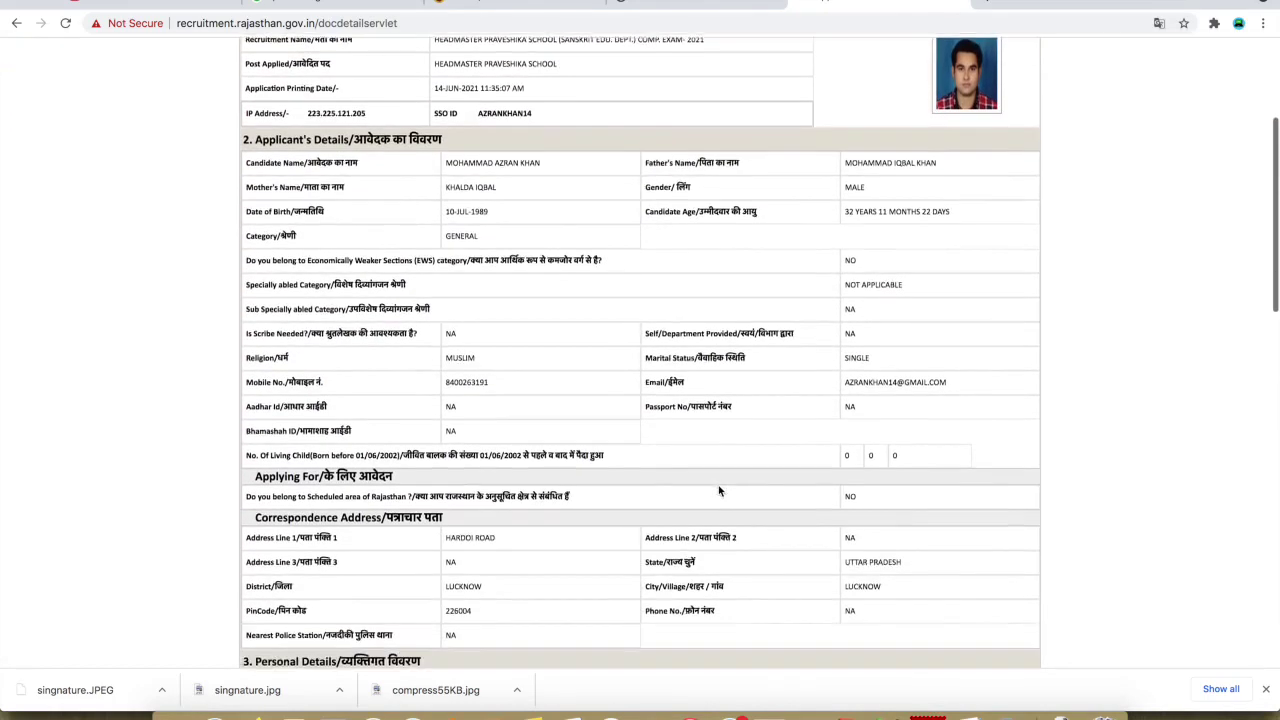
scroll(718, 490, "down", 9)
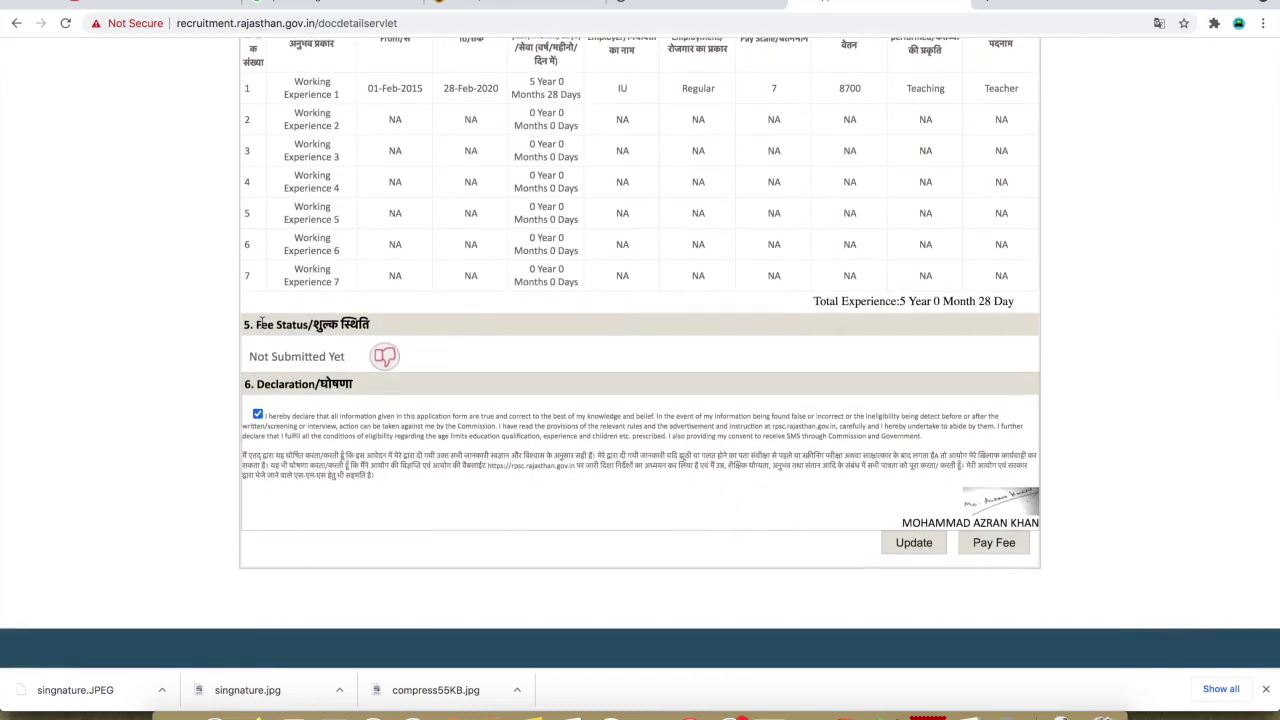
left_click_drag(257, 324, 370, 325)
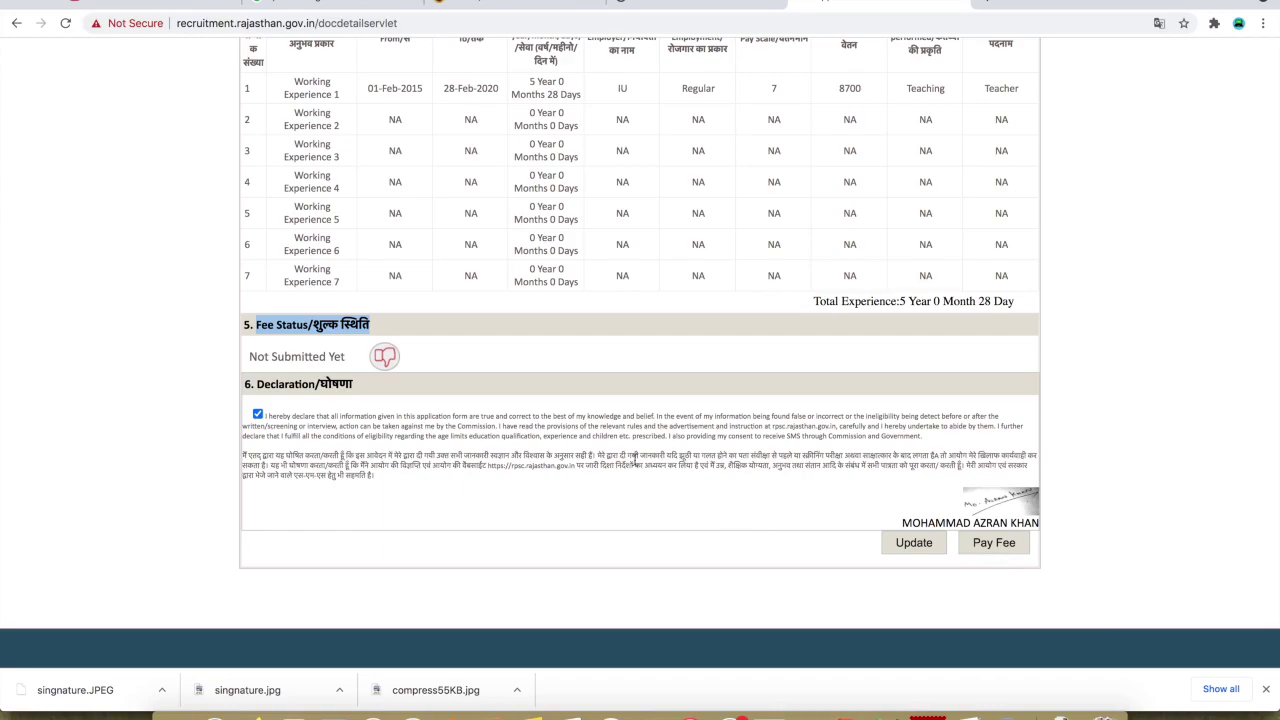
scroll(633, 458, "up", 15)
scroll(707, 356, "down", 15)
left_click(1000, 547)
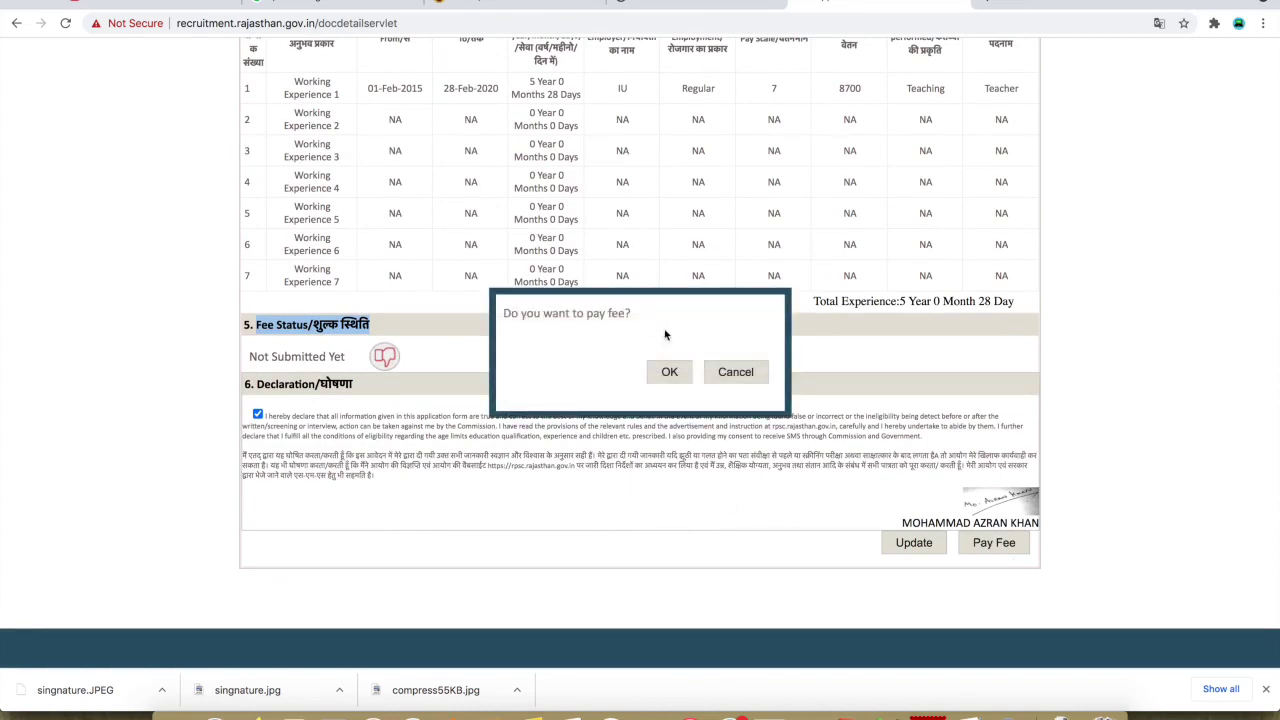
left_click(668, 370)
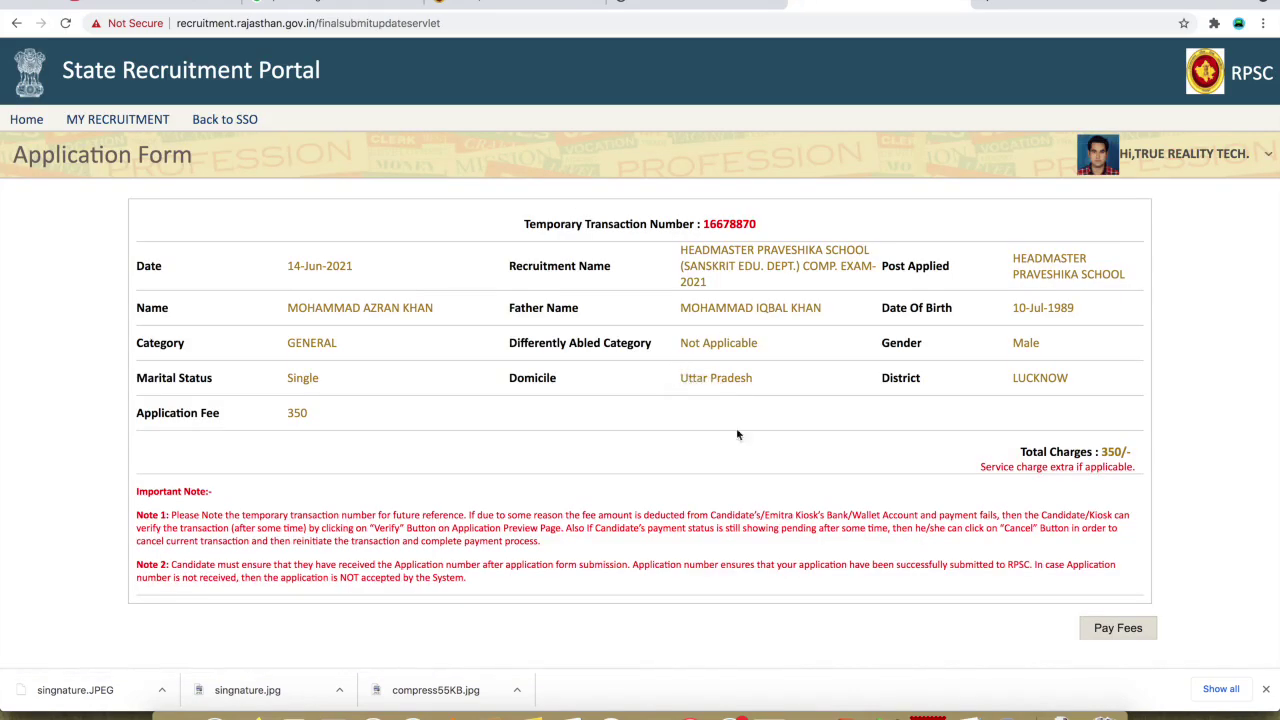
Start paying the total application charges and accept the confirmation and the do-not-refresh notice
scroll(587, 471, "down", 1)
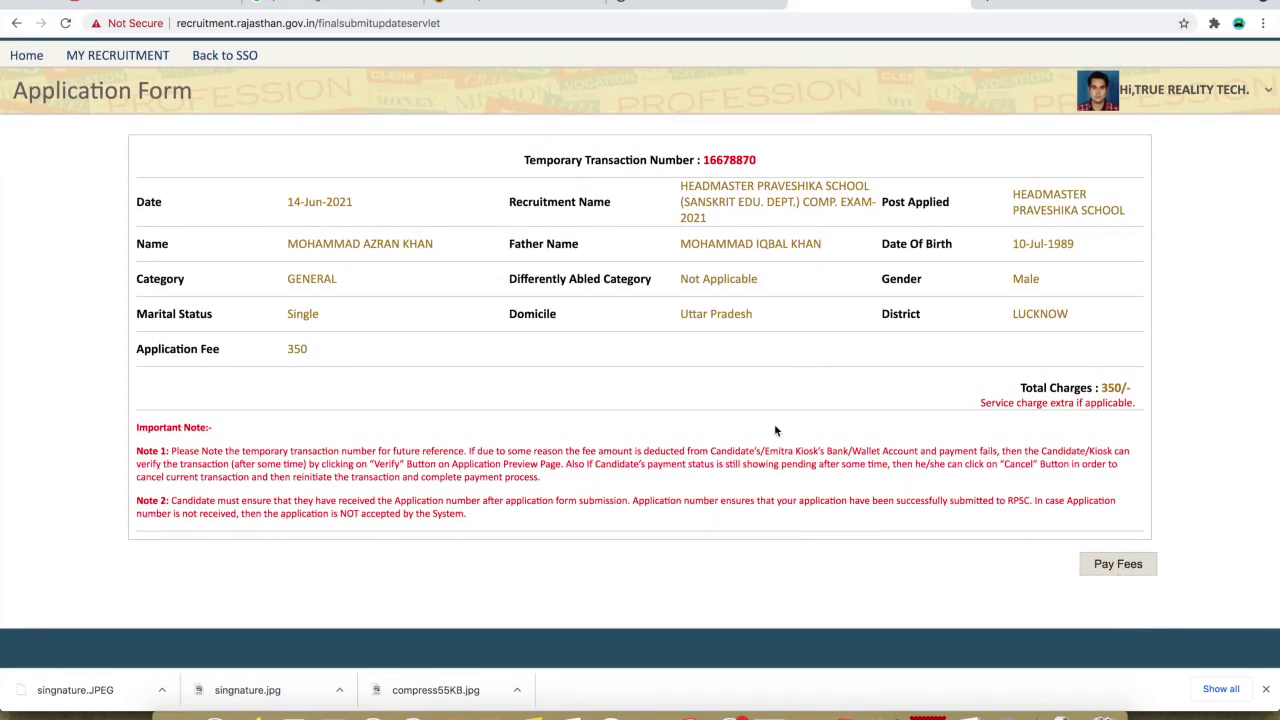
double_click(1104, 386)
left_click(1118, 566)
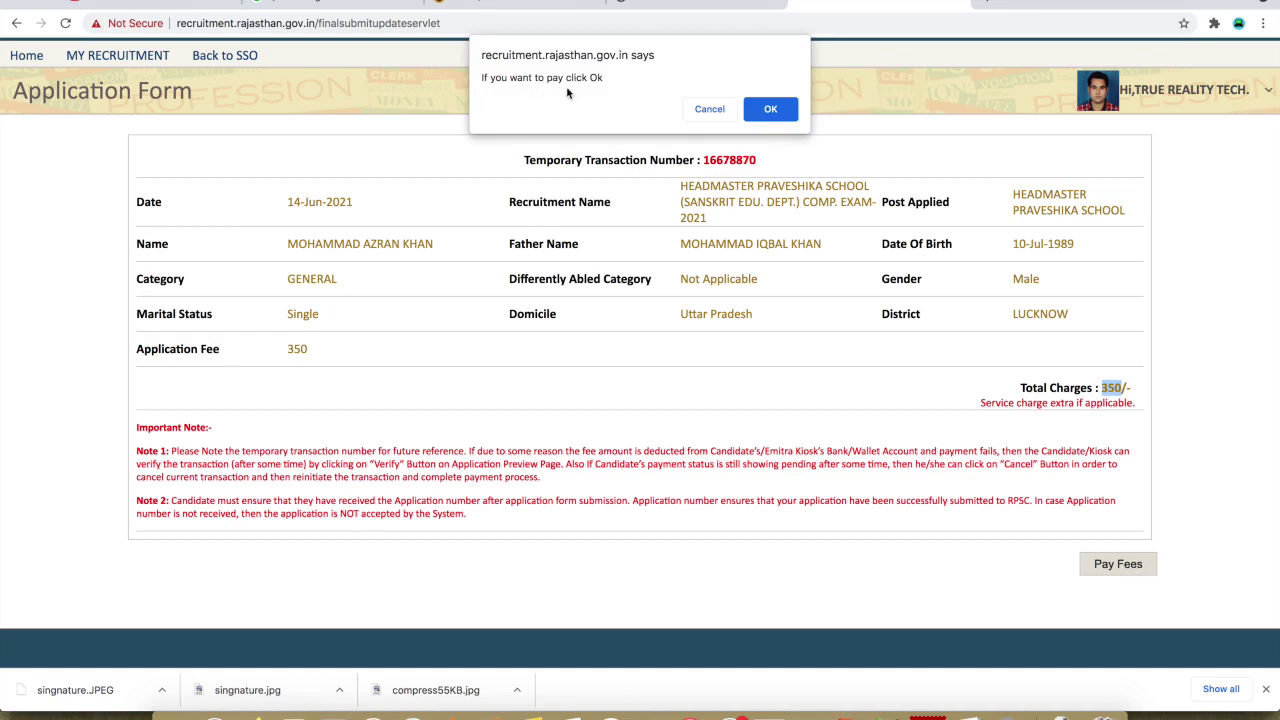
left_click(784, 114)
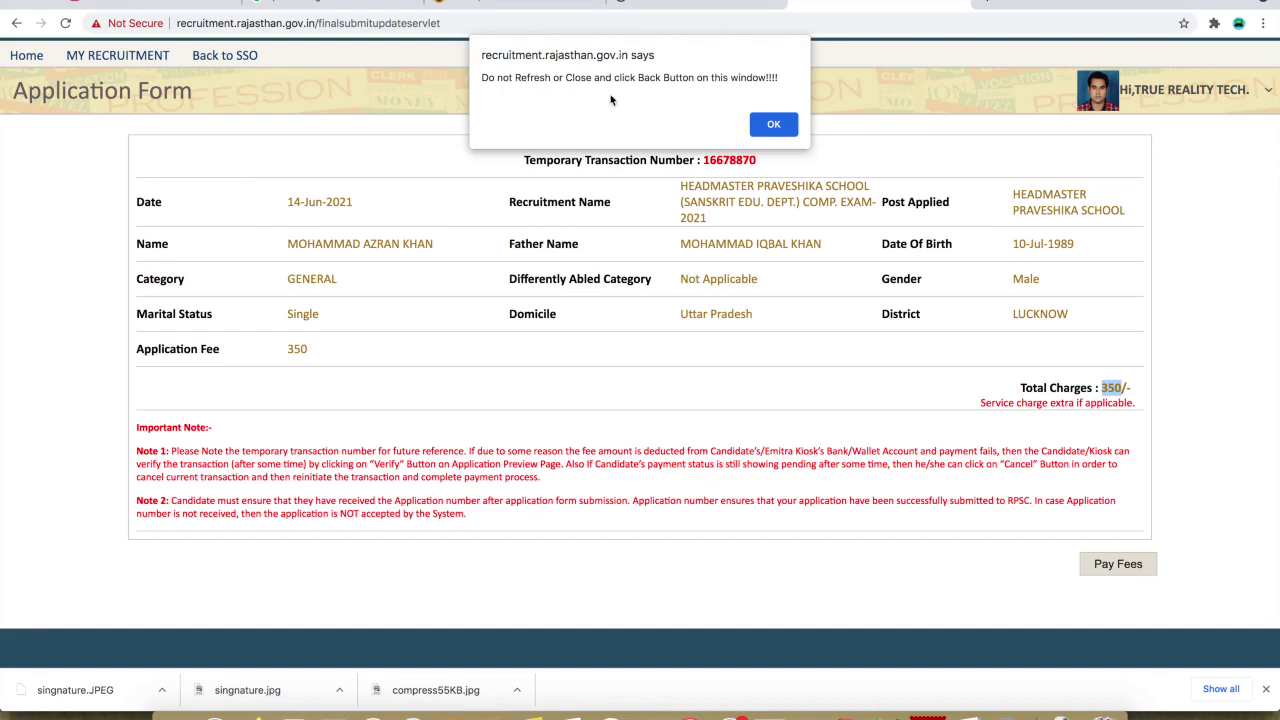
left_click(782, 125)
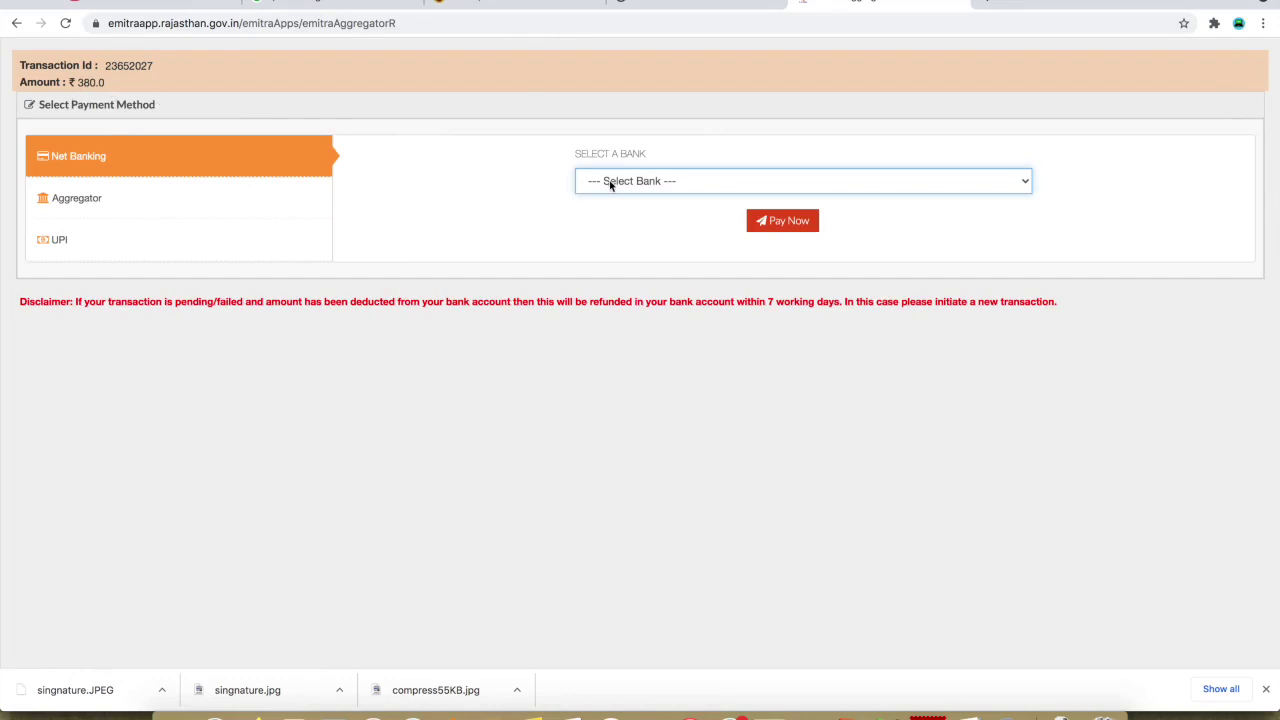
Choose the Aggregator payment method with AIRPAY (ALL CARDS, NET BANKING, WALLET, UPI-RPP) and continue to its payment page
left_click(158, 214)
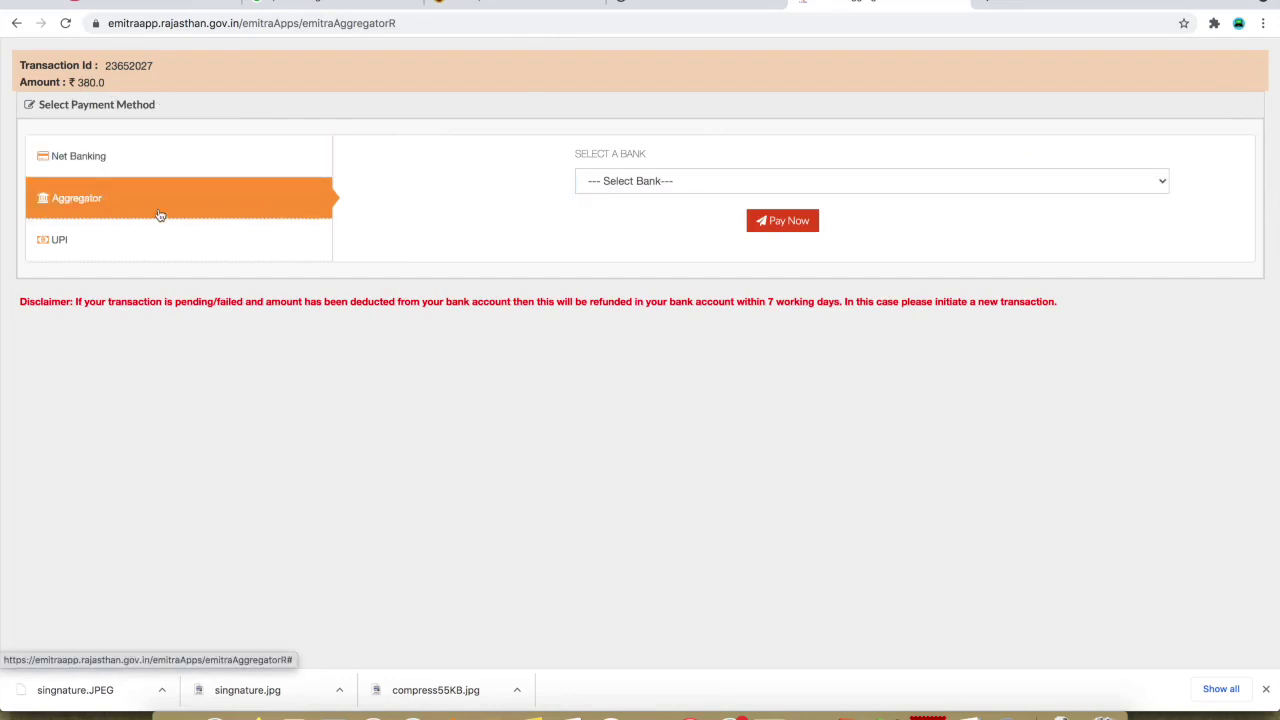
left_click(174, 237)
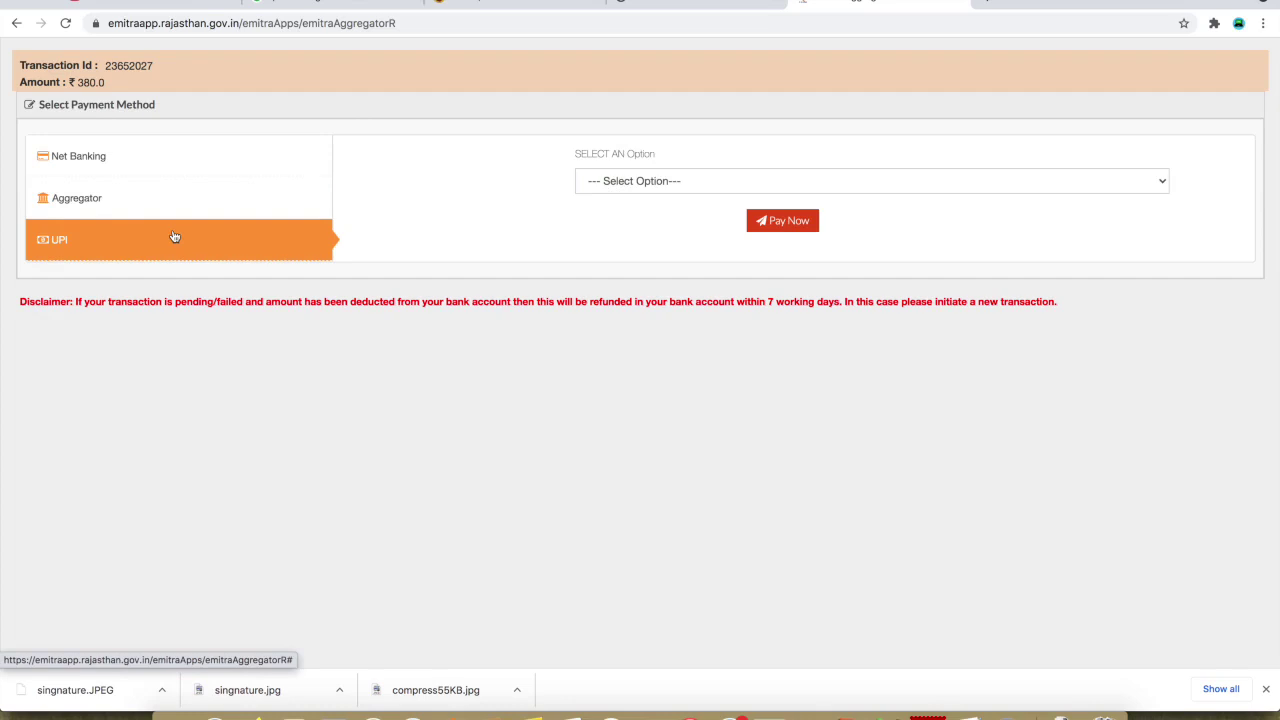
left_click(172, 210)
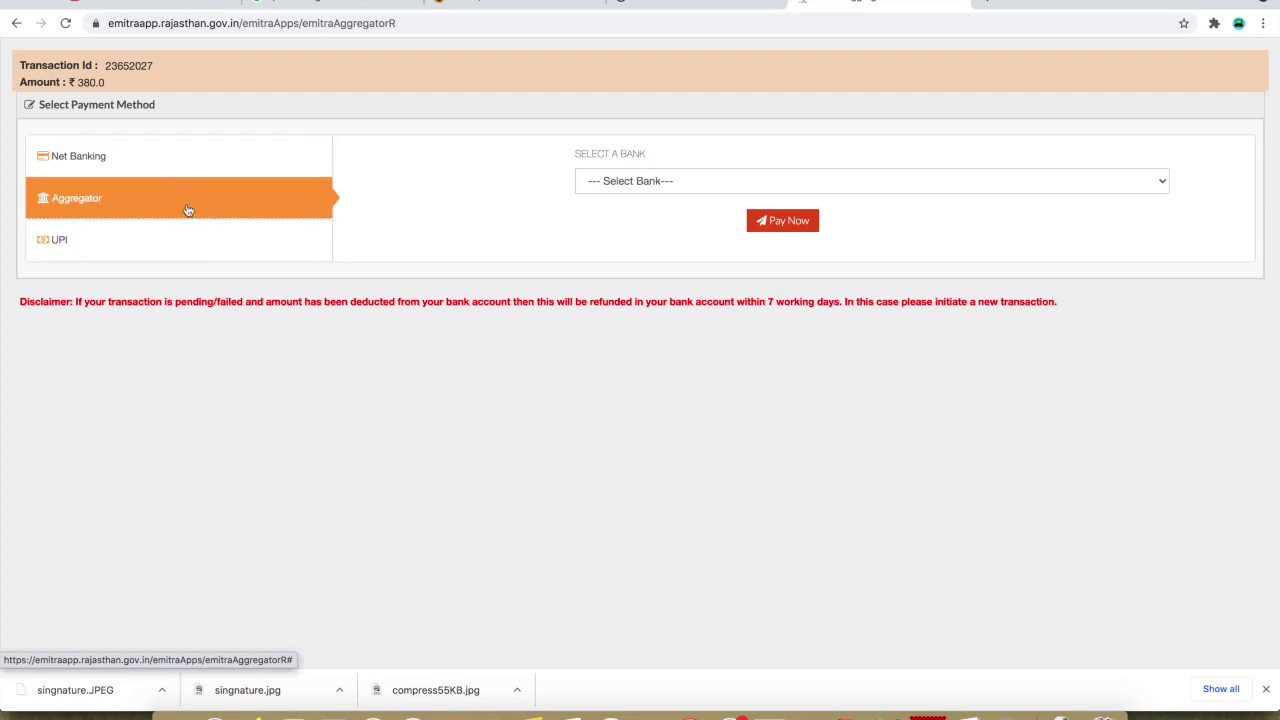
left_click(684, 183)
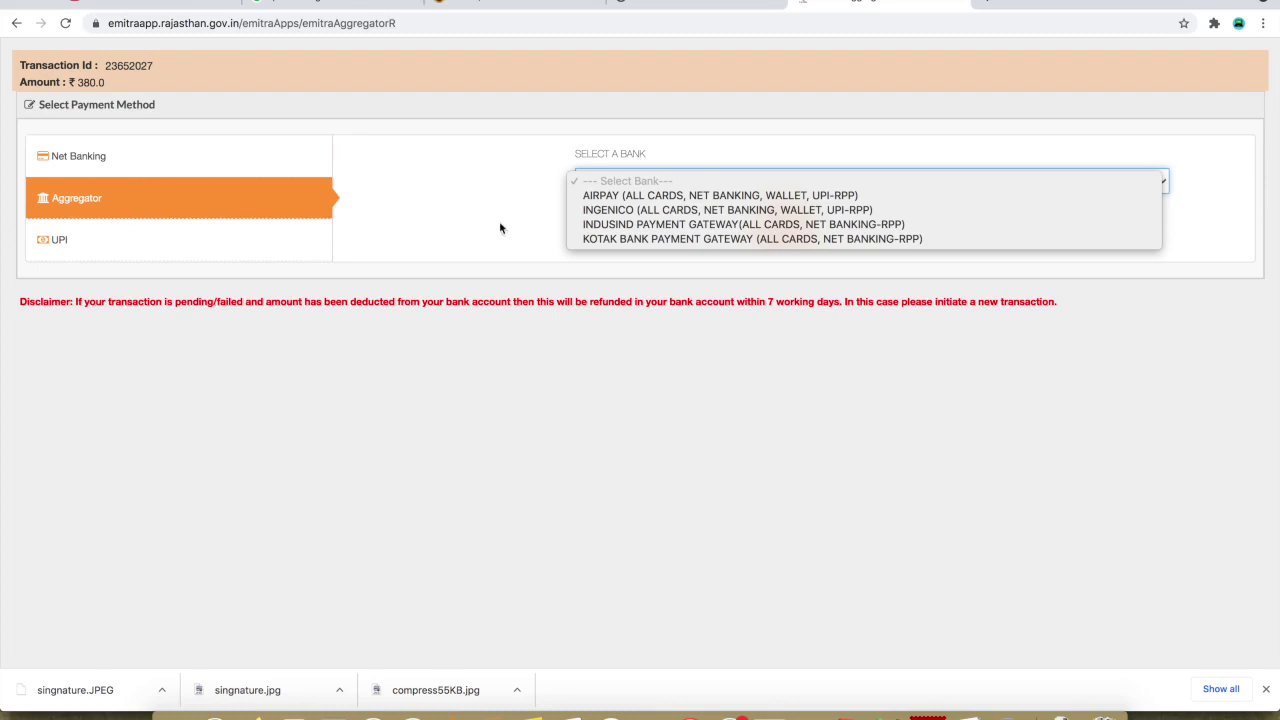
left_click(697, 196)
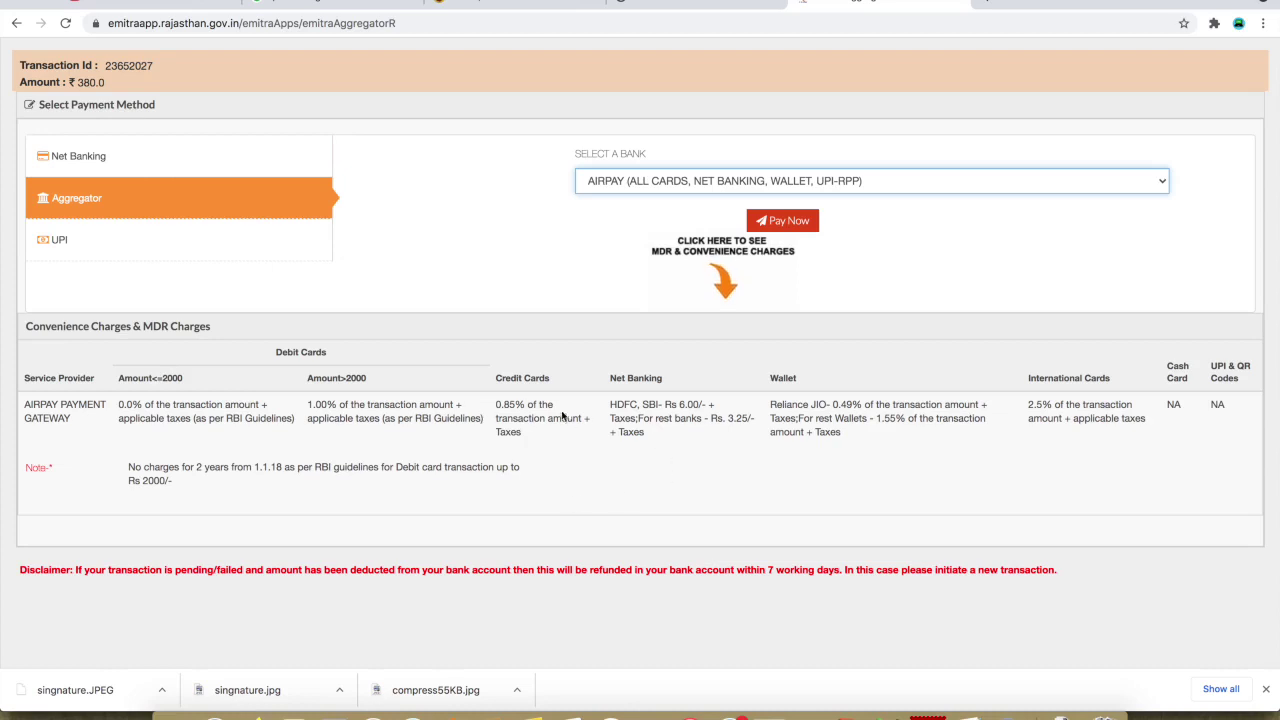
left_click_drag(162, 378, 181, 380)
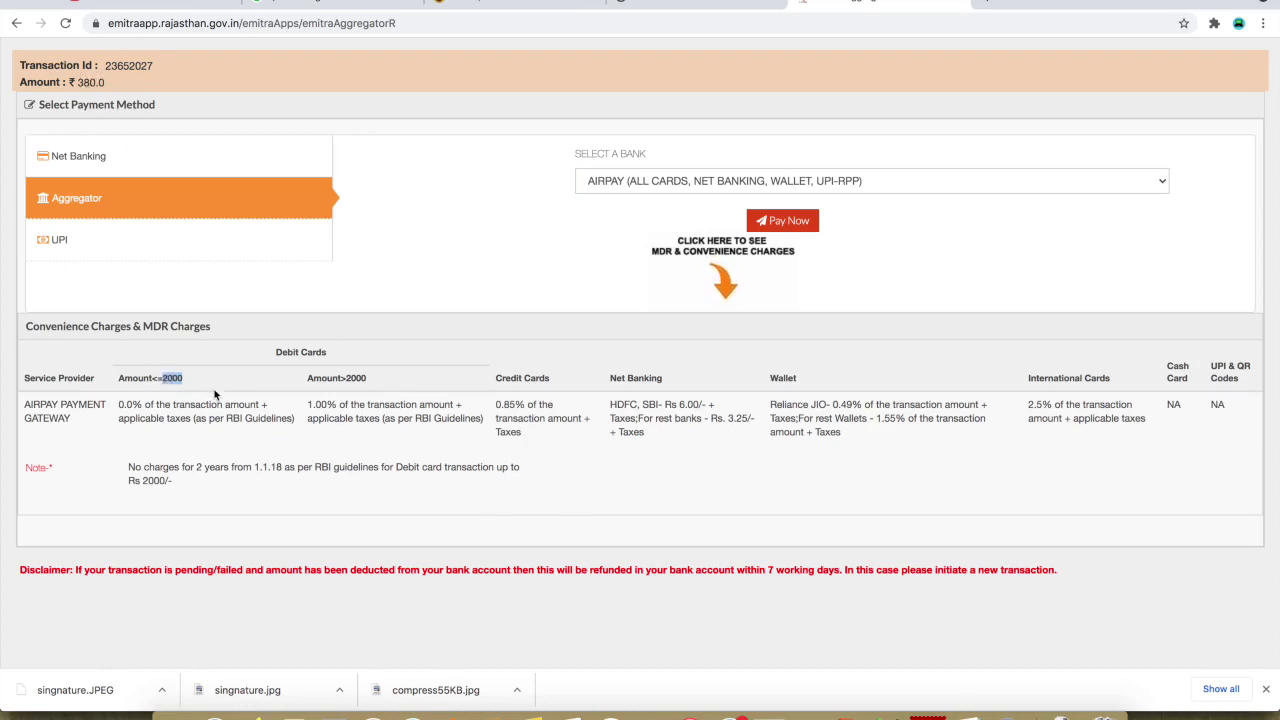
left_click(796, 226)
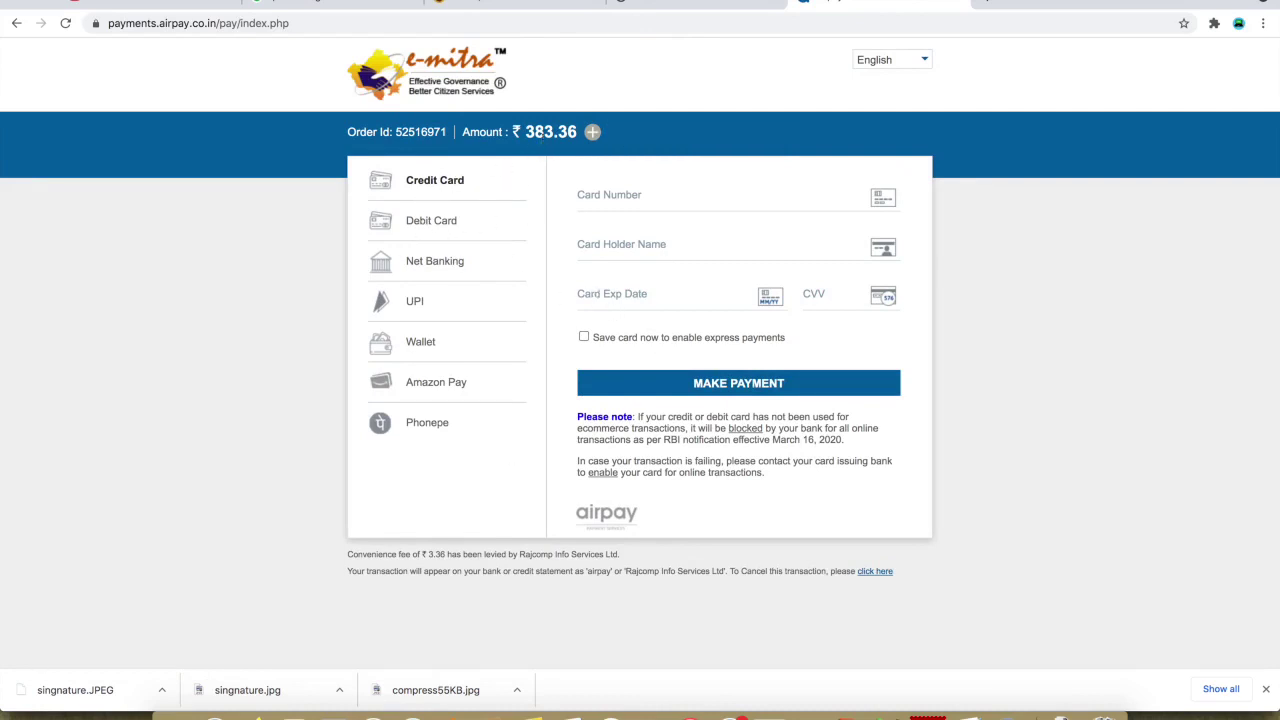
Look through the Debit Card, Net Banking, UPI, Wallet, Amazon Pay and Phonepe payment options and return to Debit Card
left_click(449, 224)
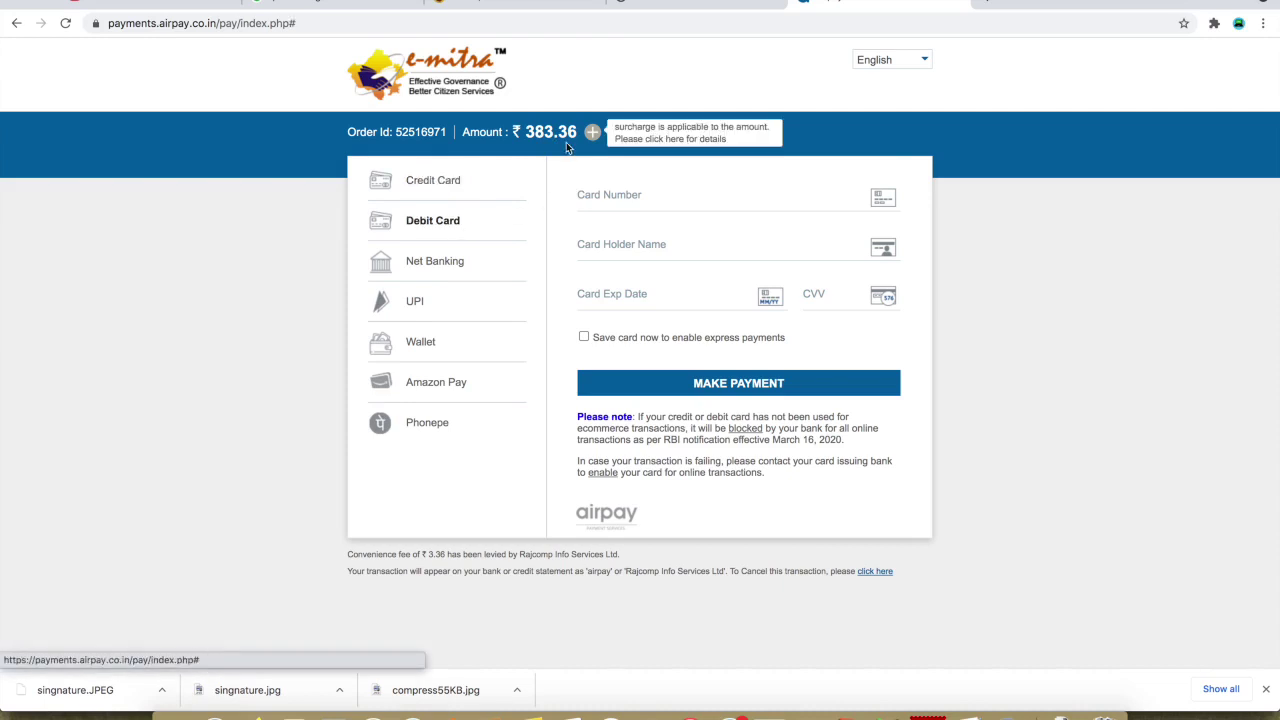
left_click(443, 268)
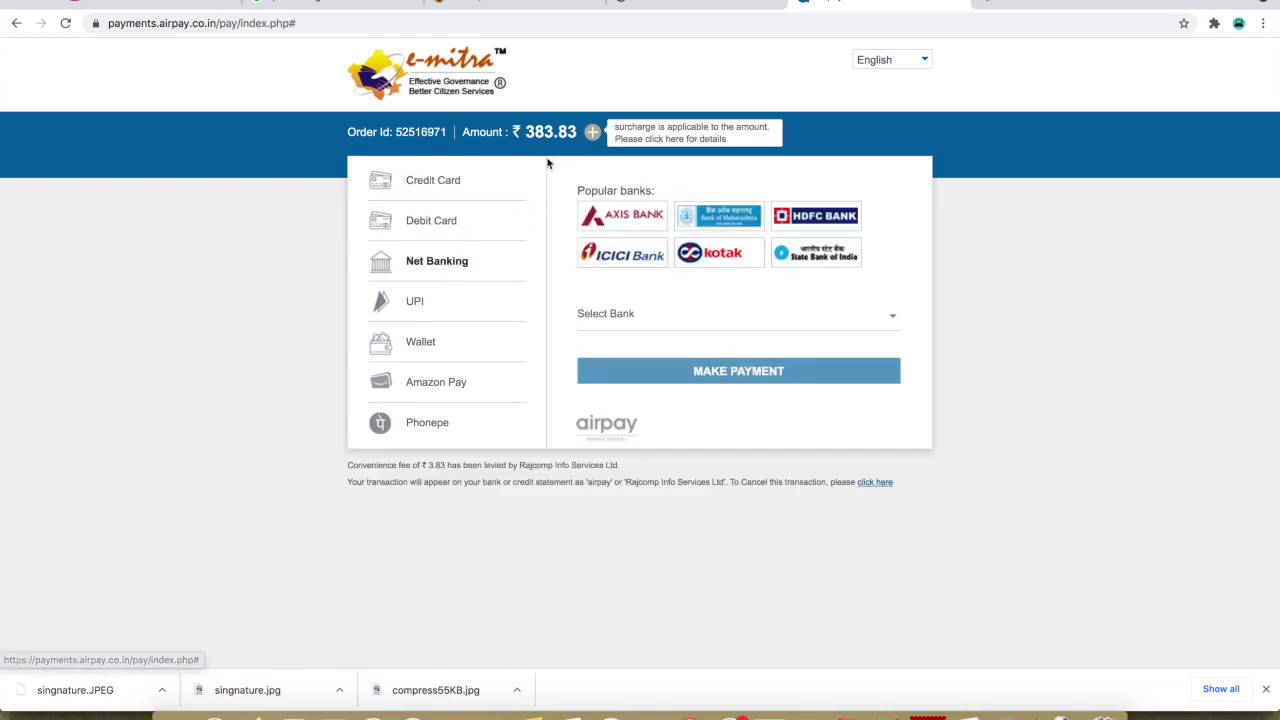
left_click(457, 315)
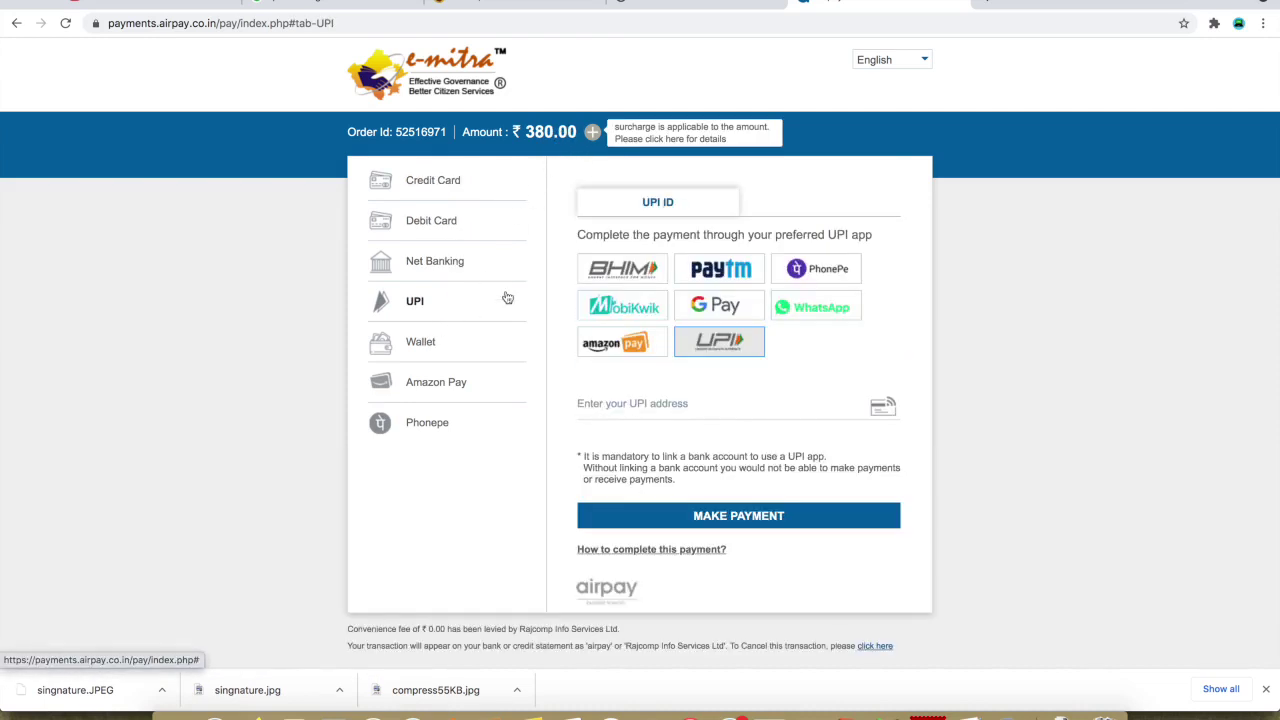
left_click(442, 337)
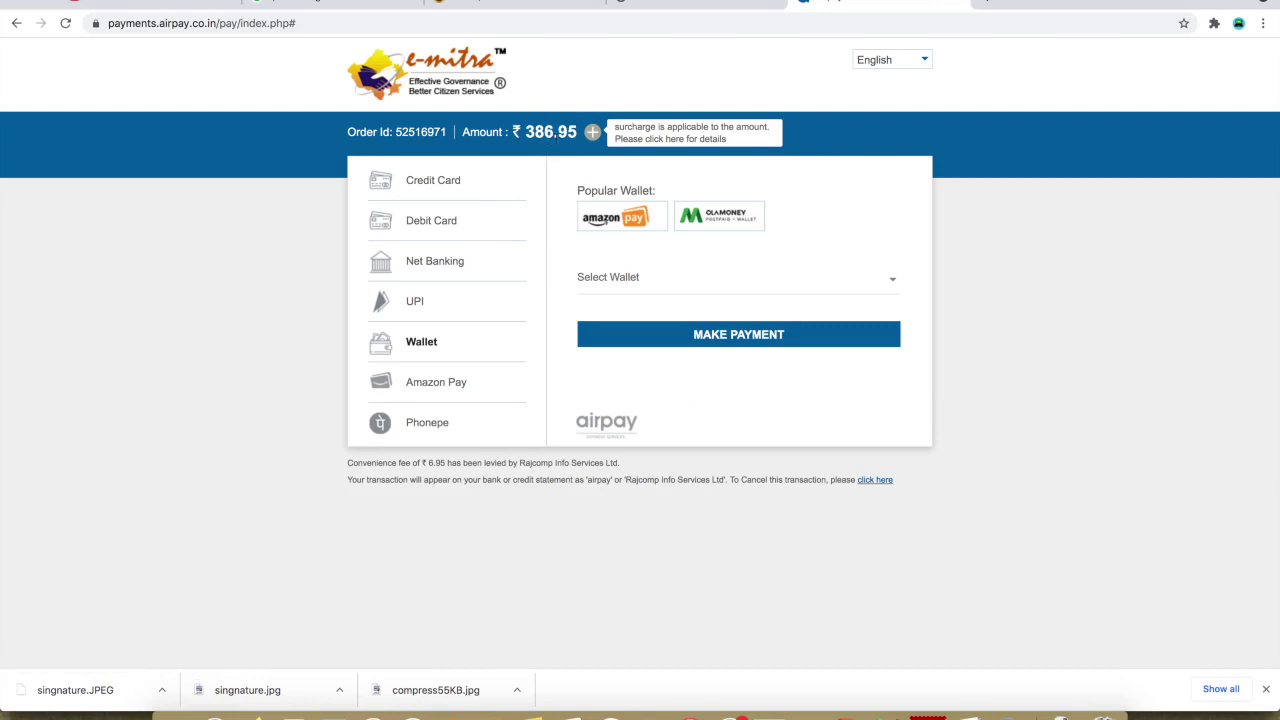
left_click(450, 391)
left_click(460, 425)
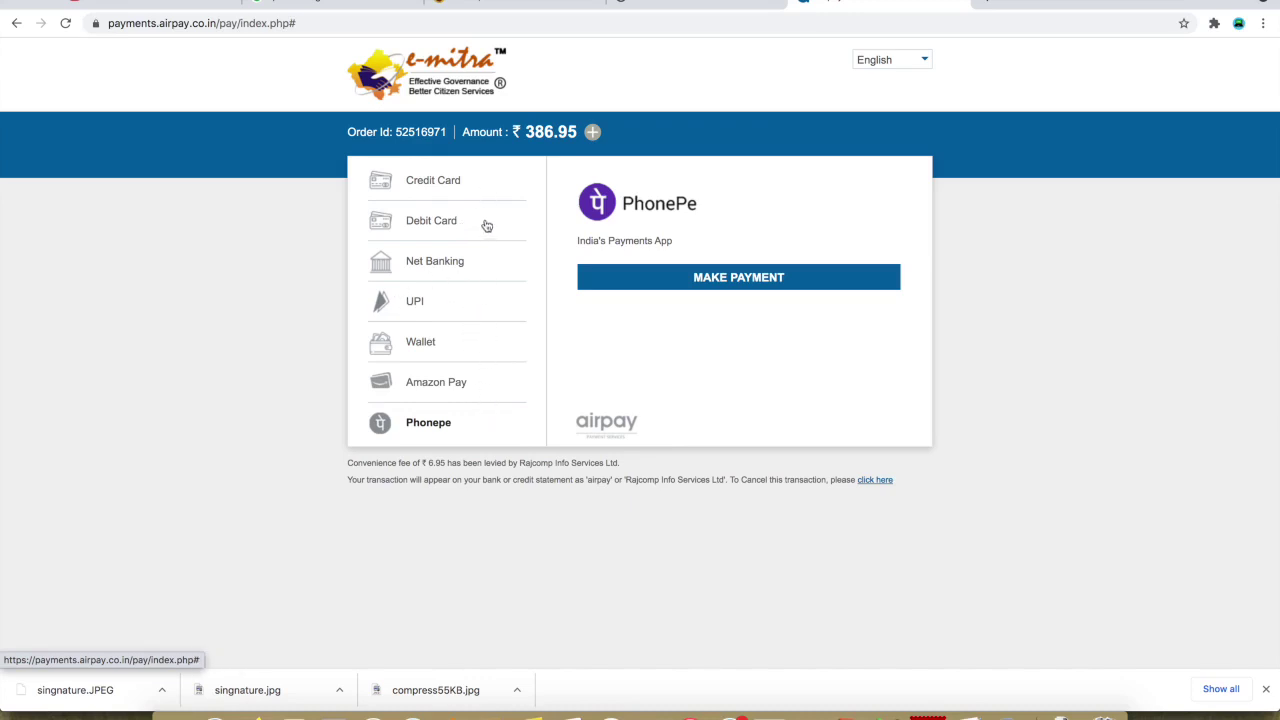
left_click(453, 224)
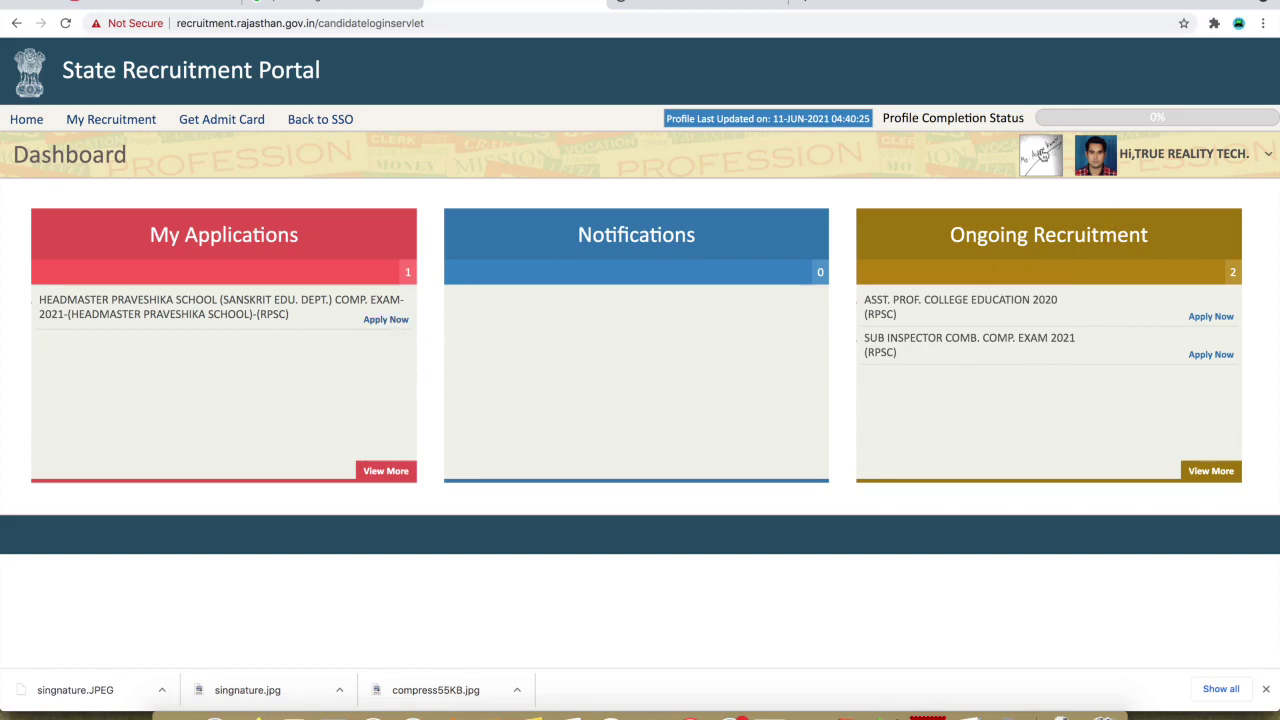
Search all recruitments for 2021, check the Question Objection list and return to the dashboard
left_click(1077, 174)
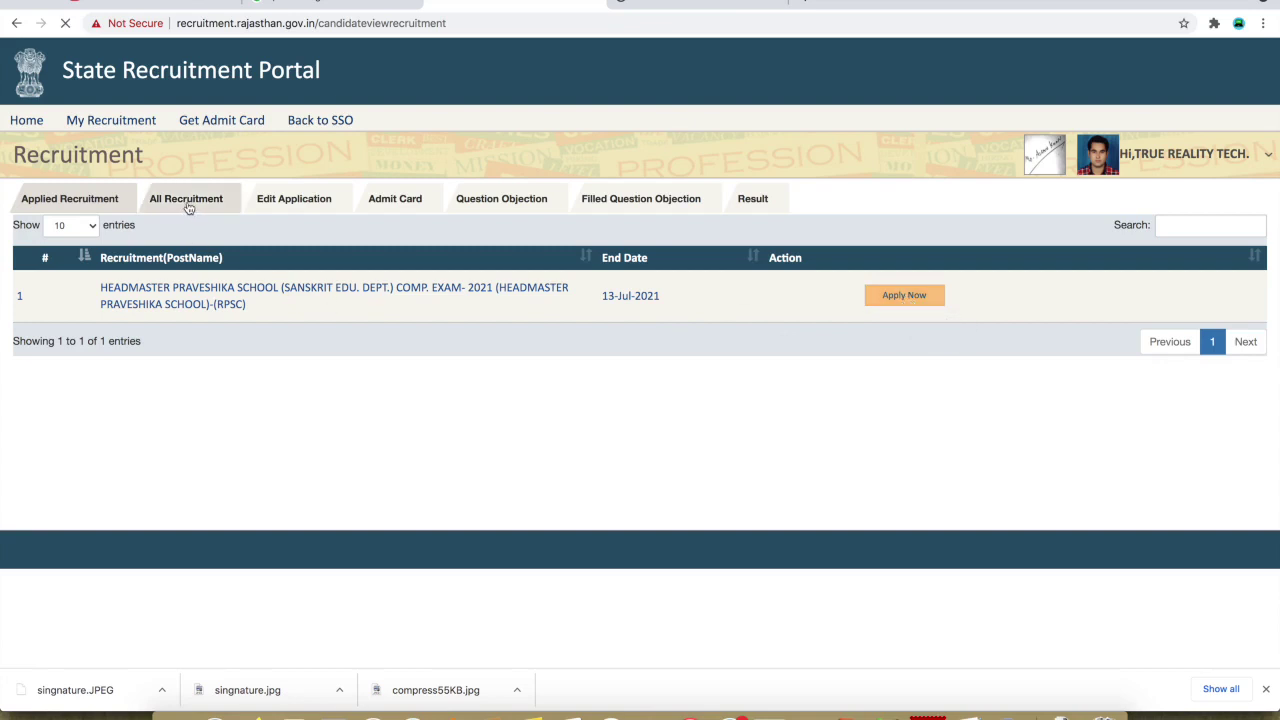
scroll(514, 486, "down", 3)
scroll(514, 486, "up", 5)
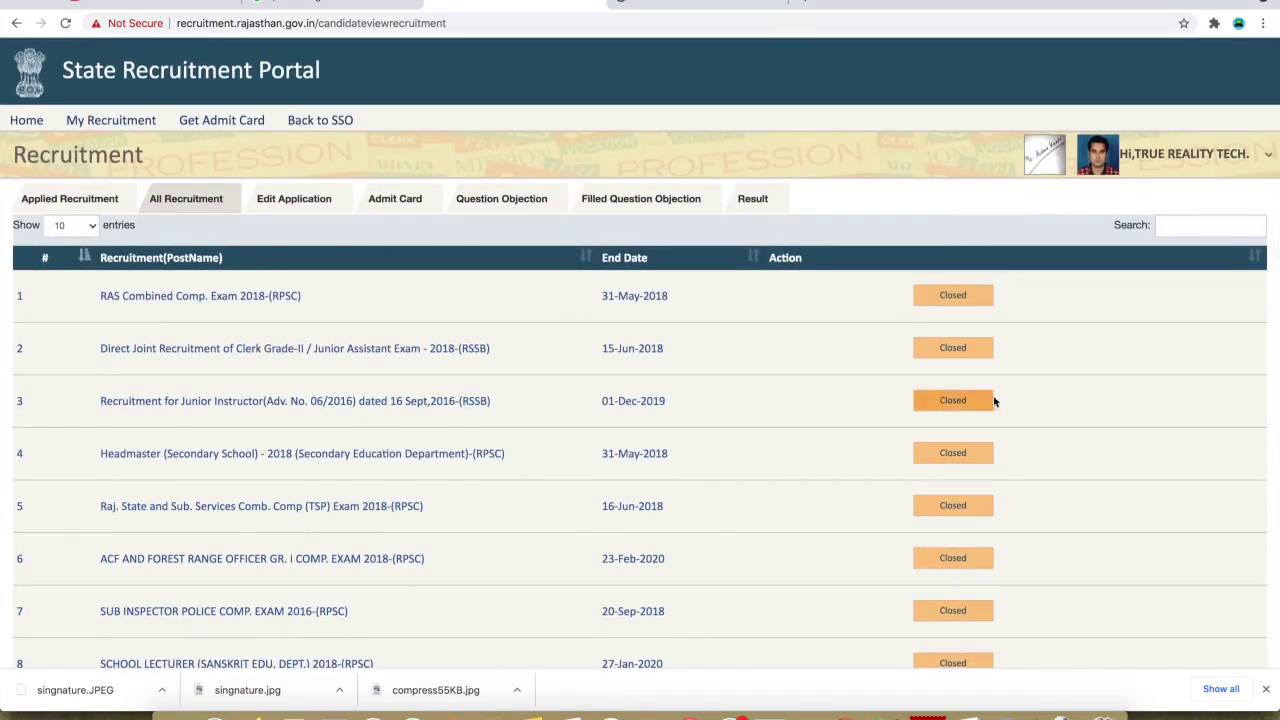
left_click(1188, 226)
type("2021")
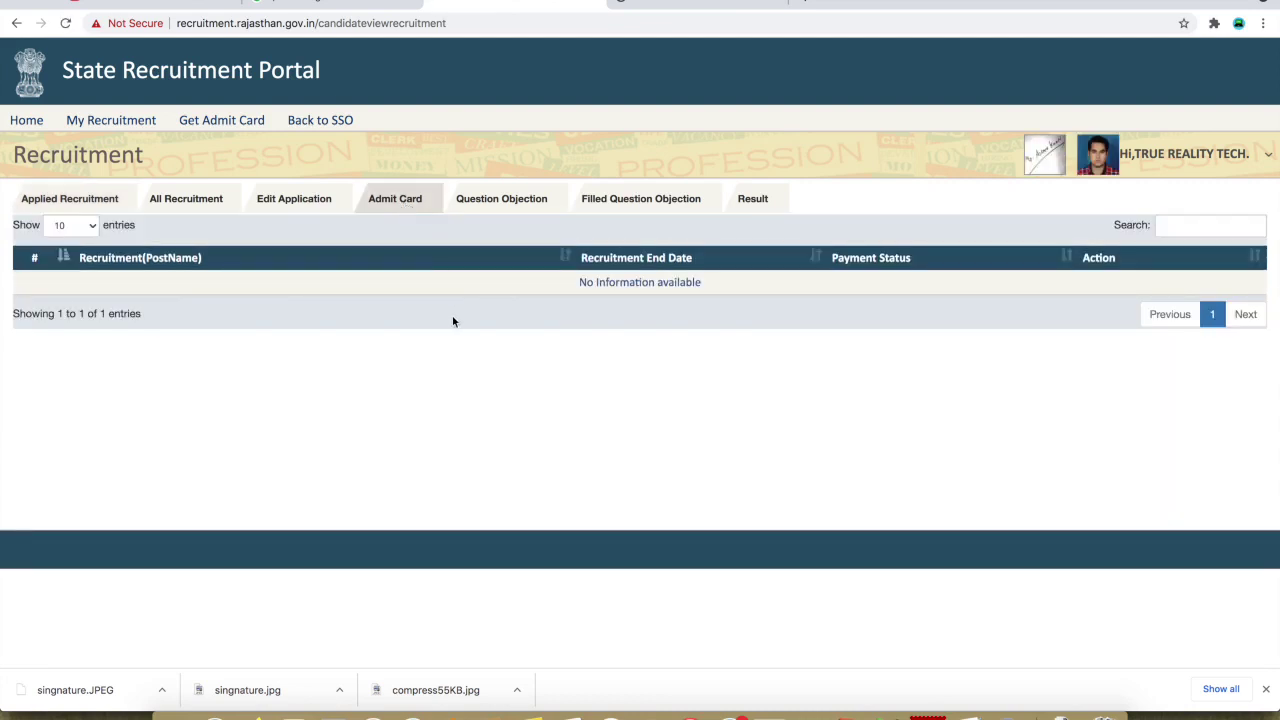
left_click(537, 199)
left_click(25, 126)
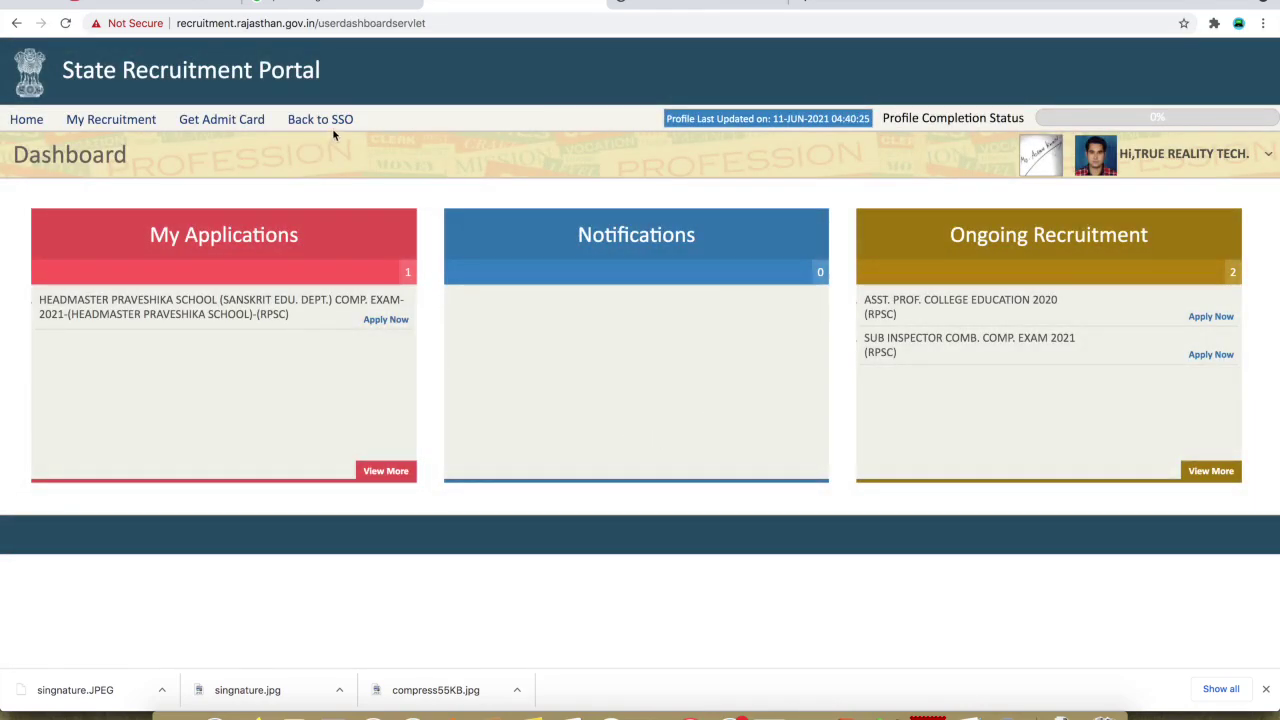
Look at the account options for the password, profile, grievance, SSO and logout, and close them
left_click(337, 123)
left_click(1215, 163)
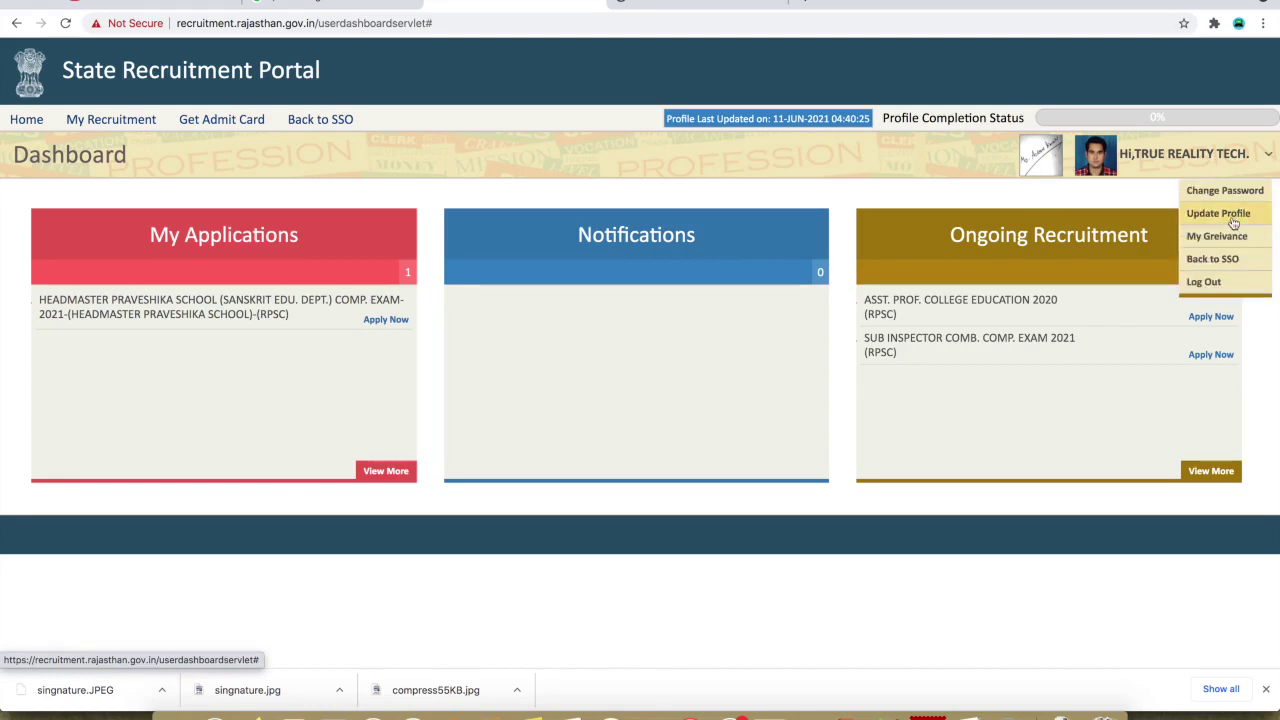
left_click(1118, 201)
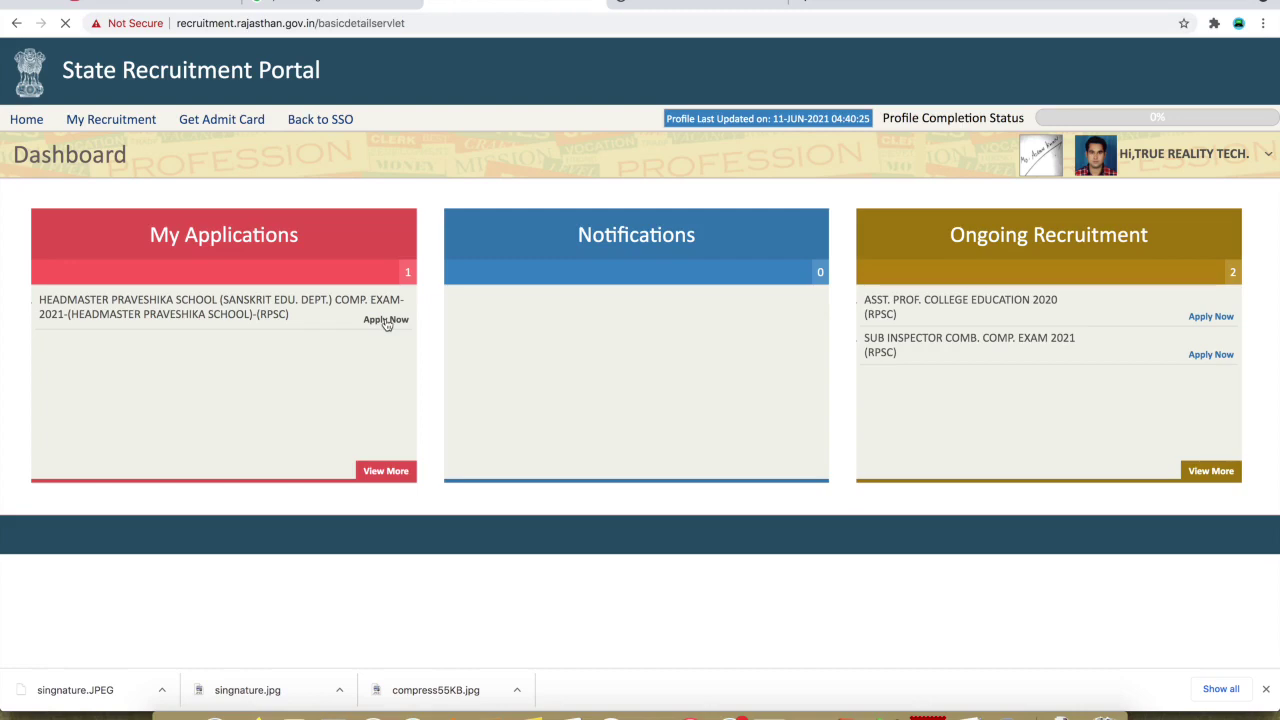
Reopen the Headmaster Praveshika School application and continue past its personal details and correspondence address
scroll(597, 471, "down", 5)
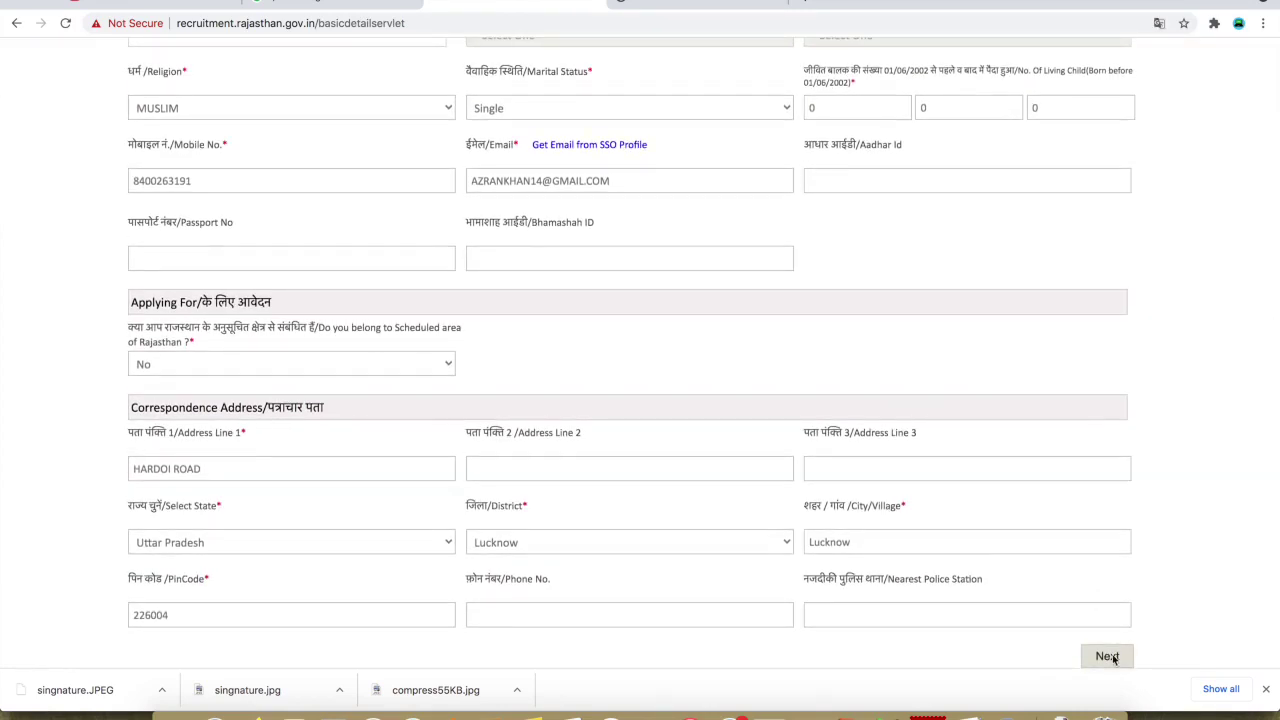
left_click(1108, 657)
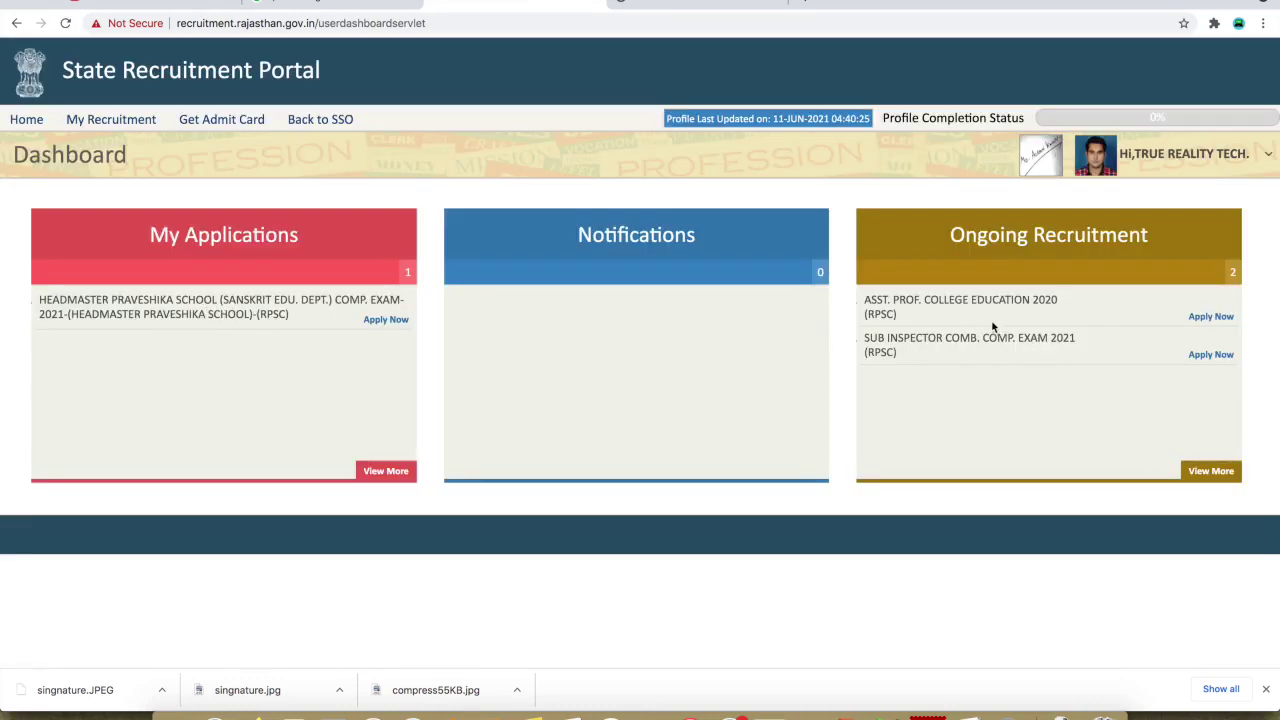
Examine the SUB INSPECTOR COMB. COMP. EXAM 2021 post details, including dates and helpline numbers, and close them
left_click(929, 345)
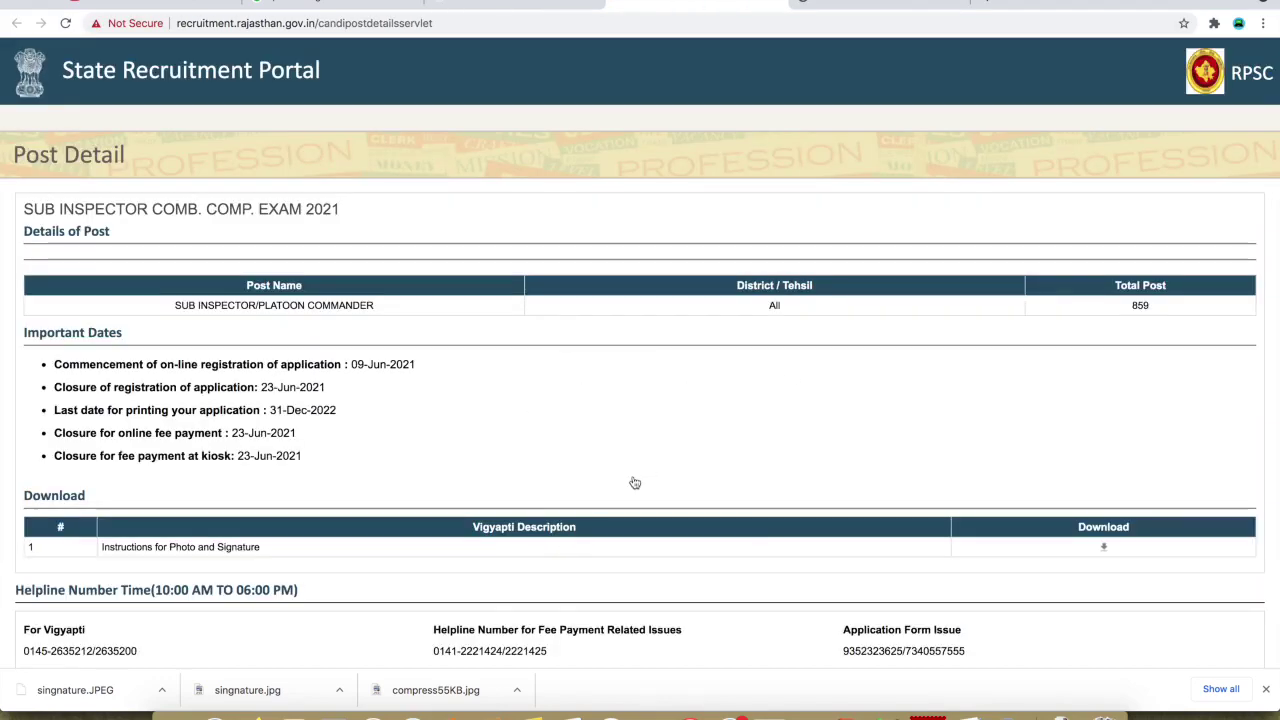
scroll(634, 481, "down", 1)
scroll(634, 483, "up", 1)
scroll(830, 543, "down", 1)
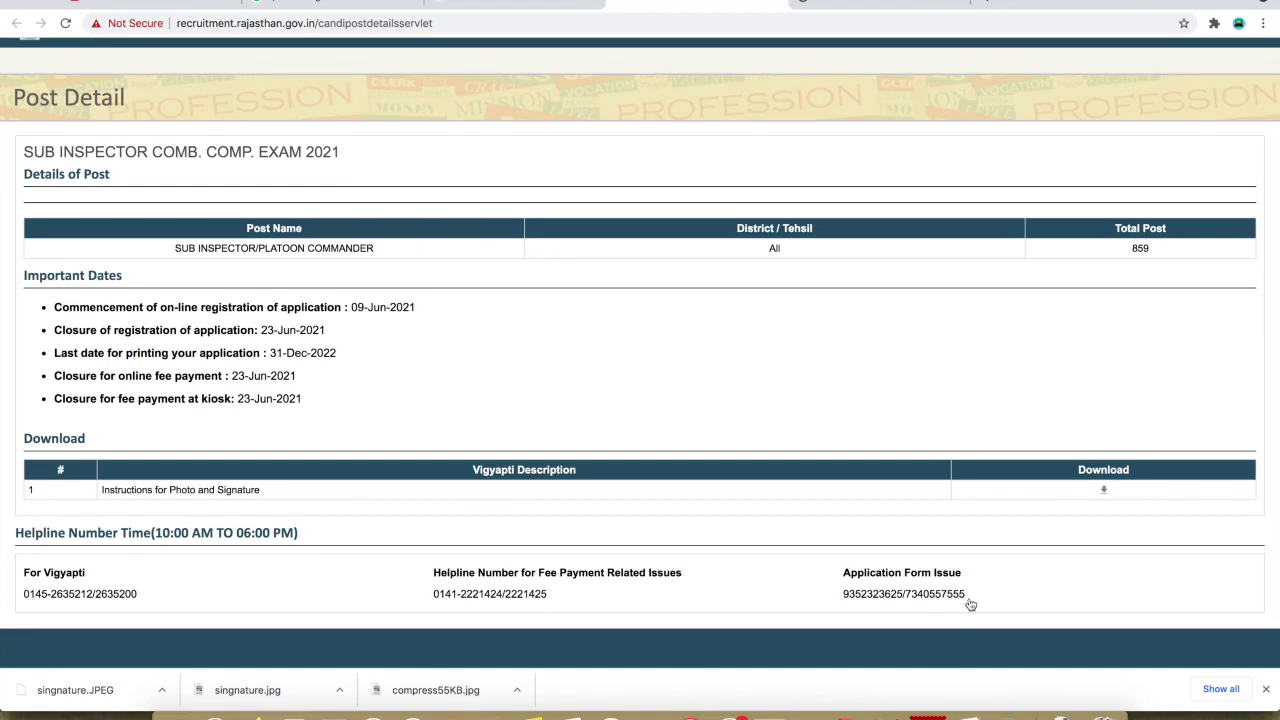
left_click(778, 8)
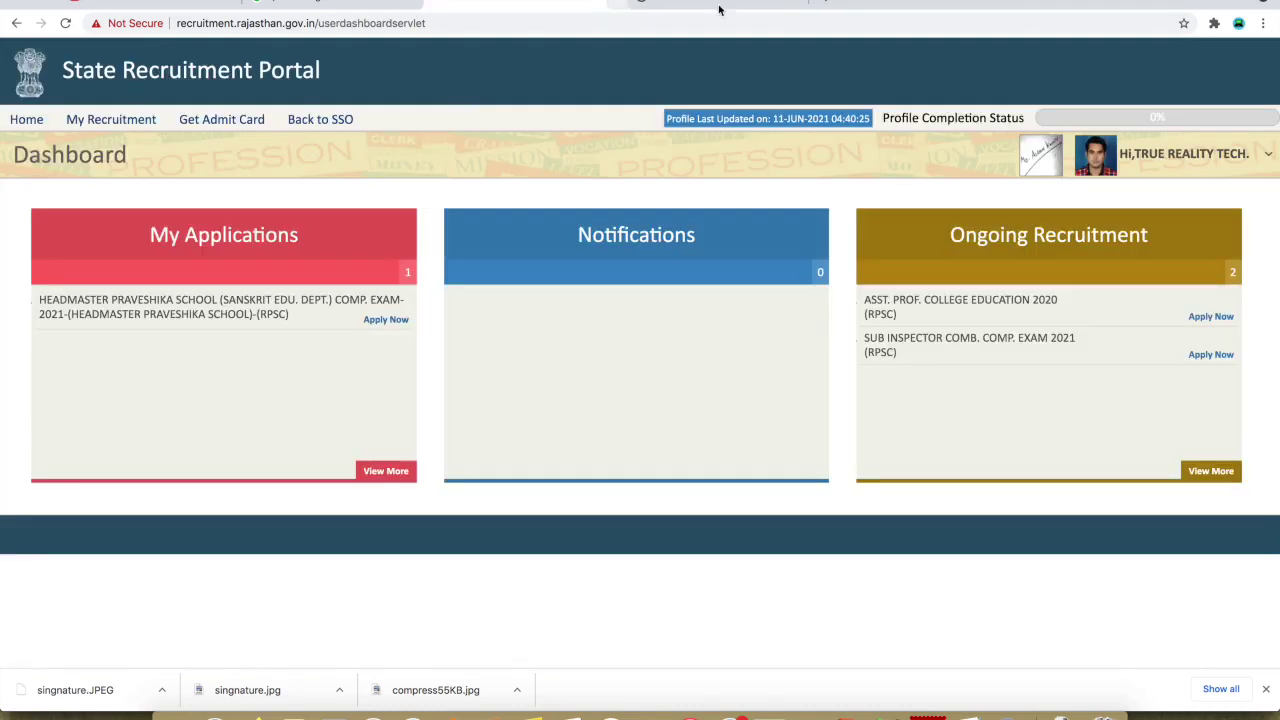
Examine the Headmaster Praveshika School post details, including important dates and helpline information, and return to the dashboard
left_click(157, 303)
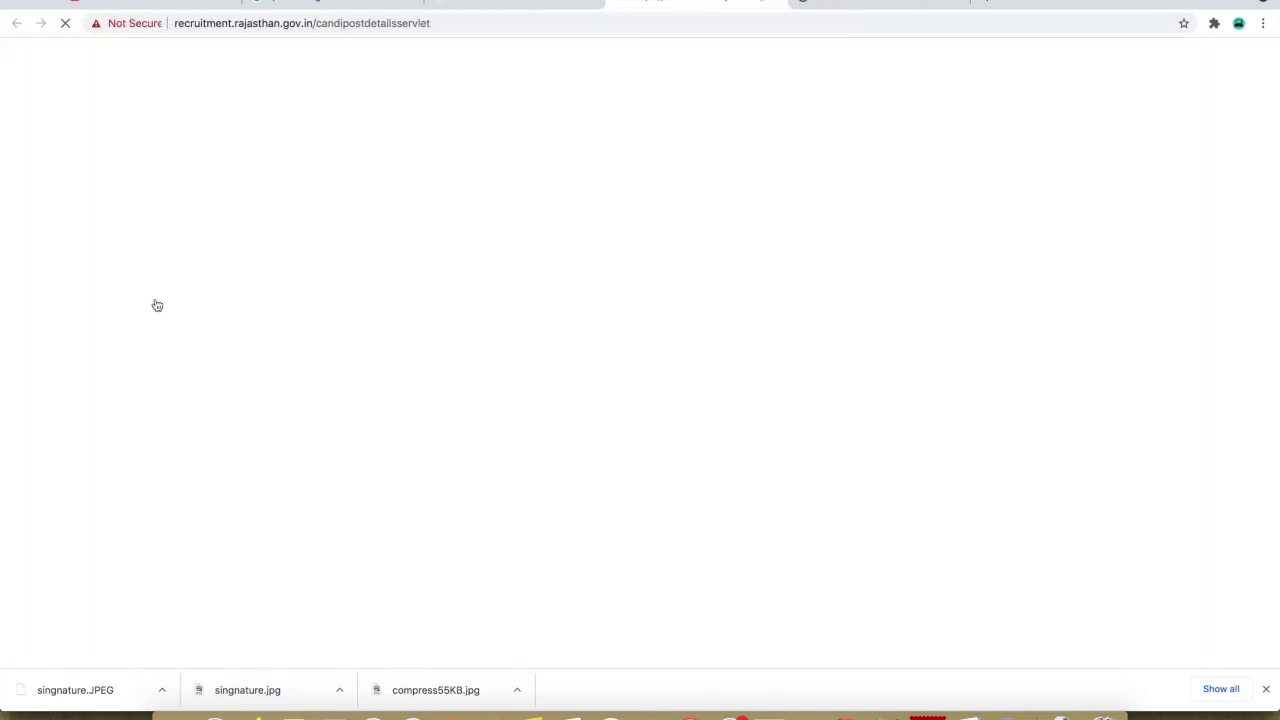
scroll(751, 485, "down", 1)
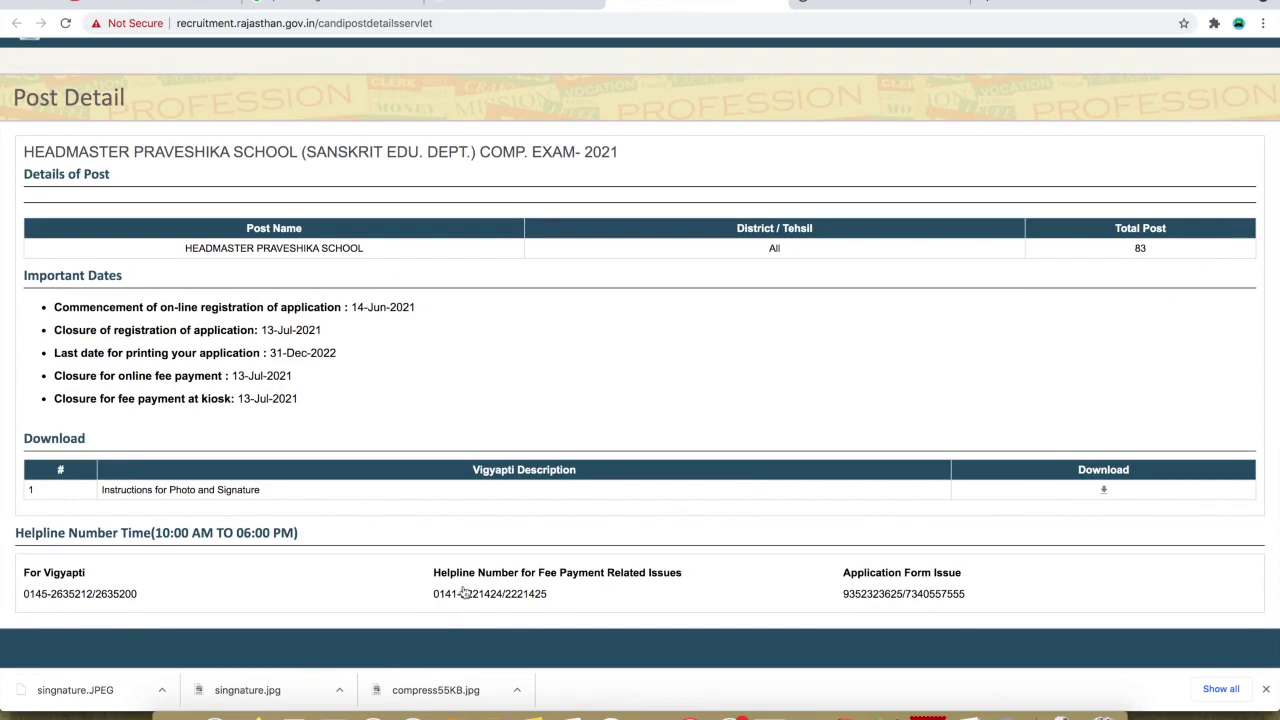
left_click(778, 2)
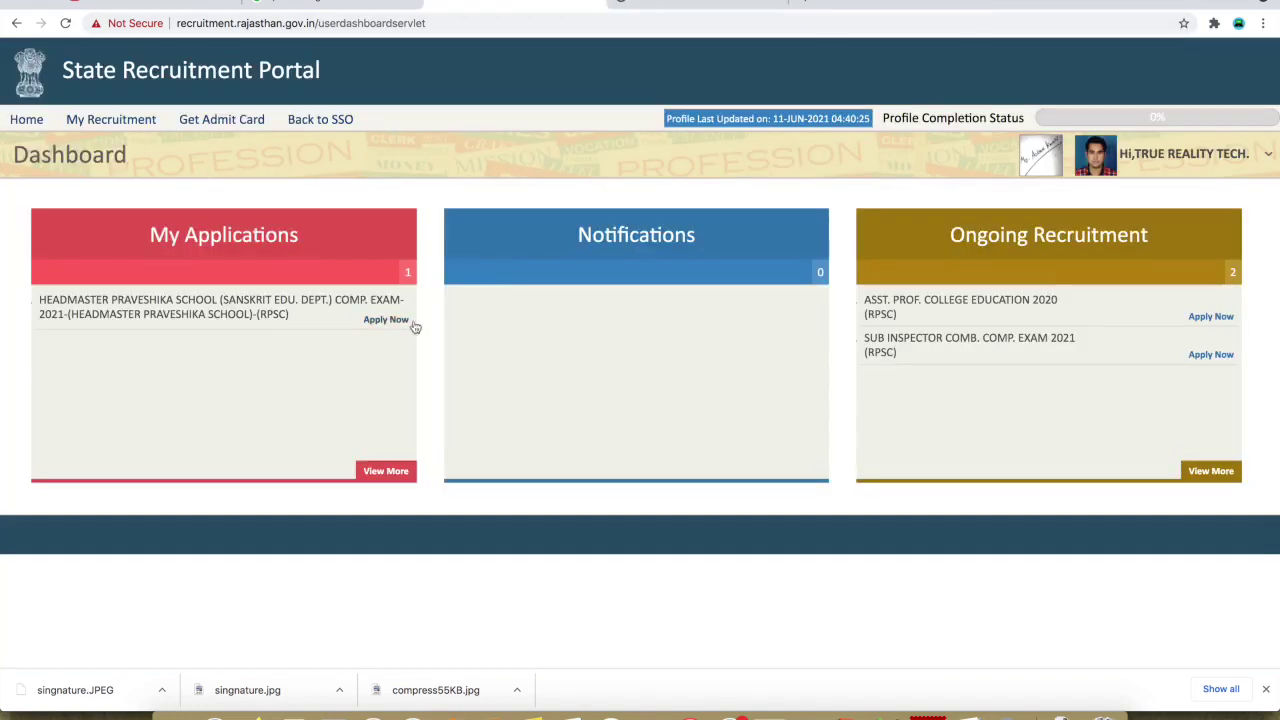